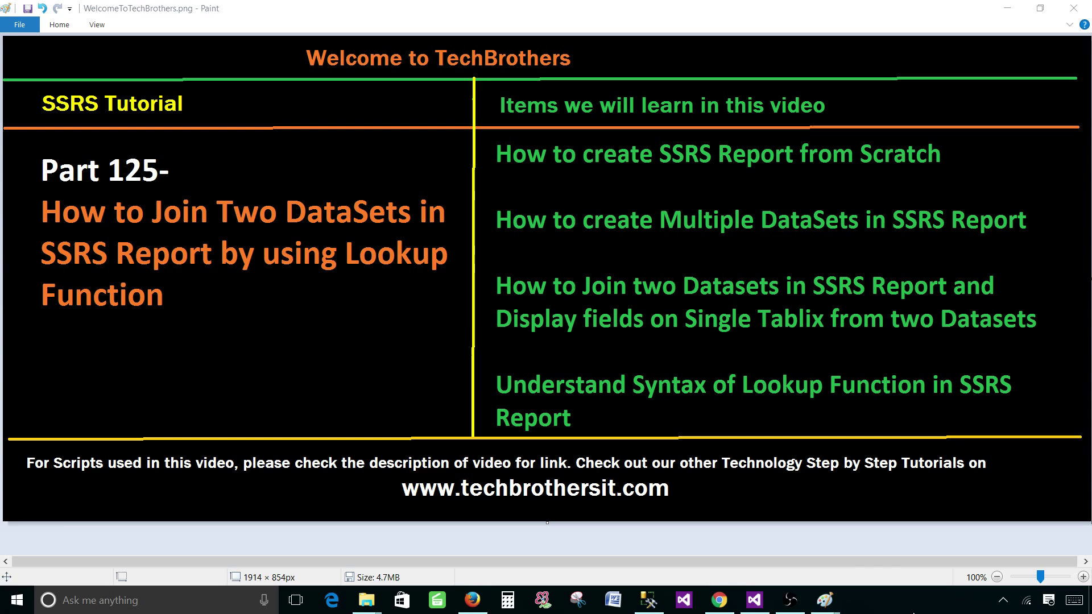
Bring up the SalePerson query window and briefly browse the SQL2014 server's Sales database
click(648, 609)
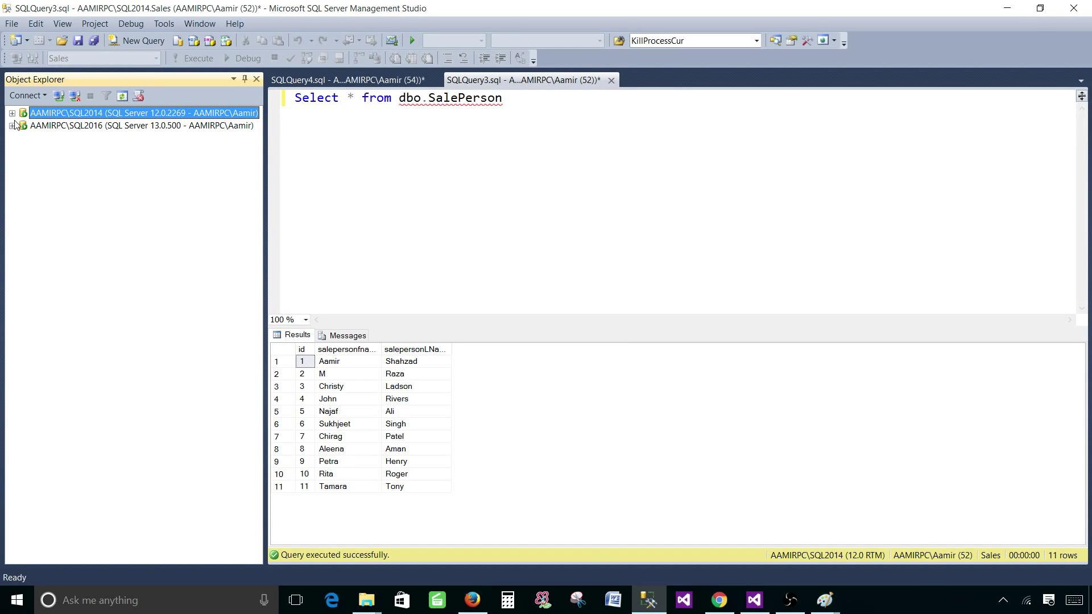
click(90, 126)
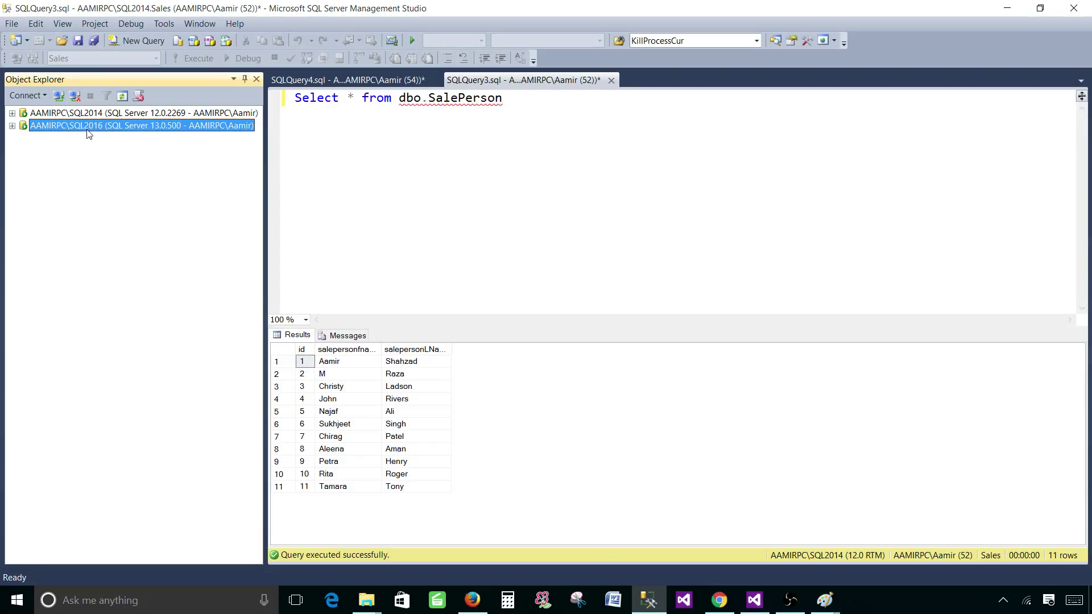
click(12, 113)
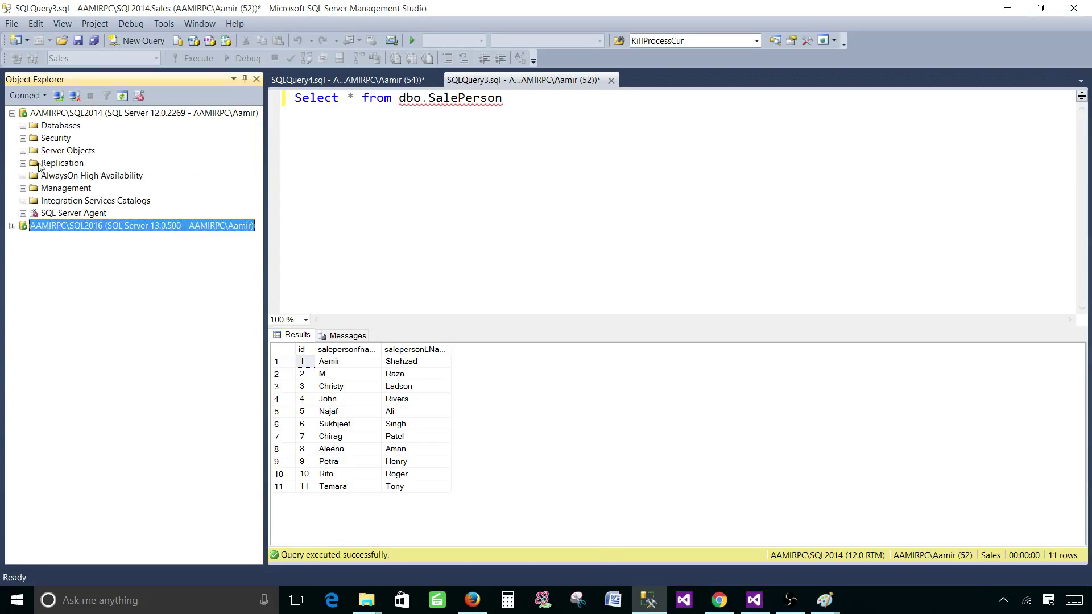
click(22, 125)
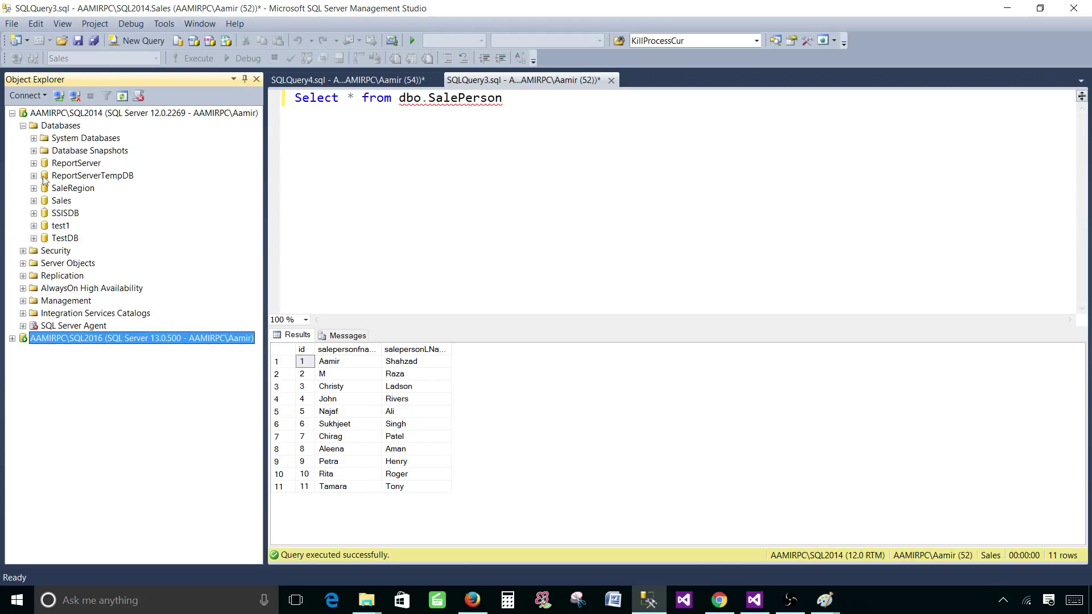
click(59, 201)
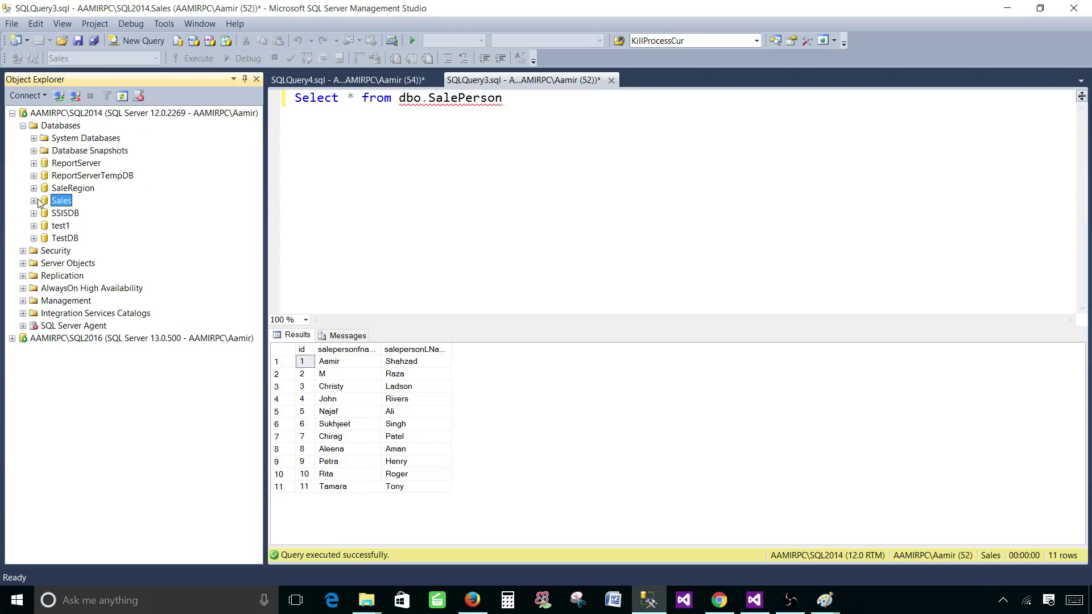
click(23, 126)
click(12, 113)
Refresh the SQL2016 Sales tables and confirm dbo.SalePersonLocation is listed
click(12, 125)
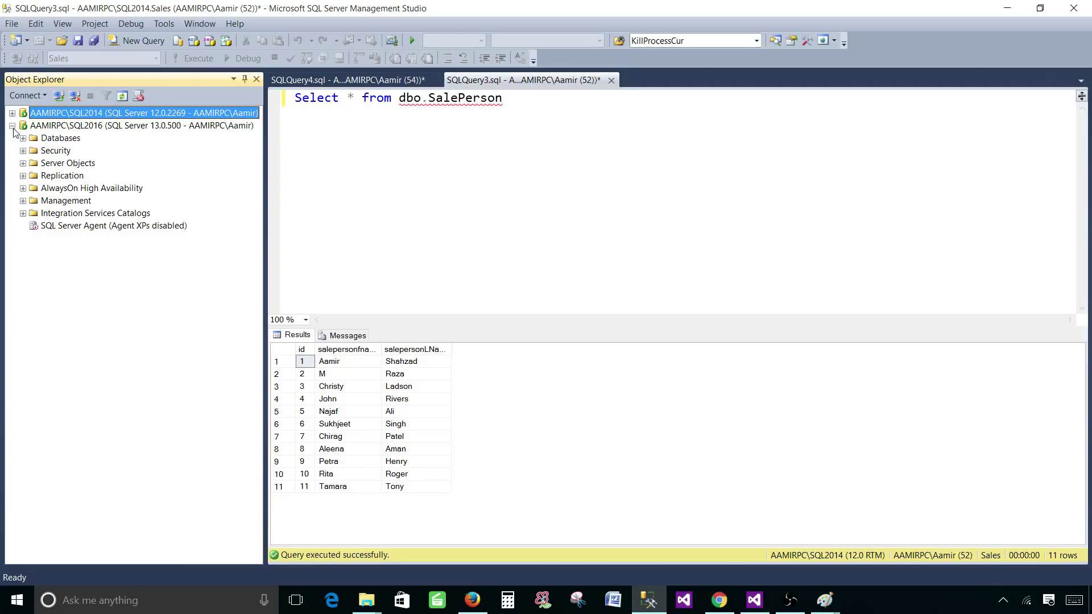
click(23, 138)
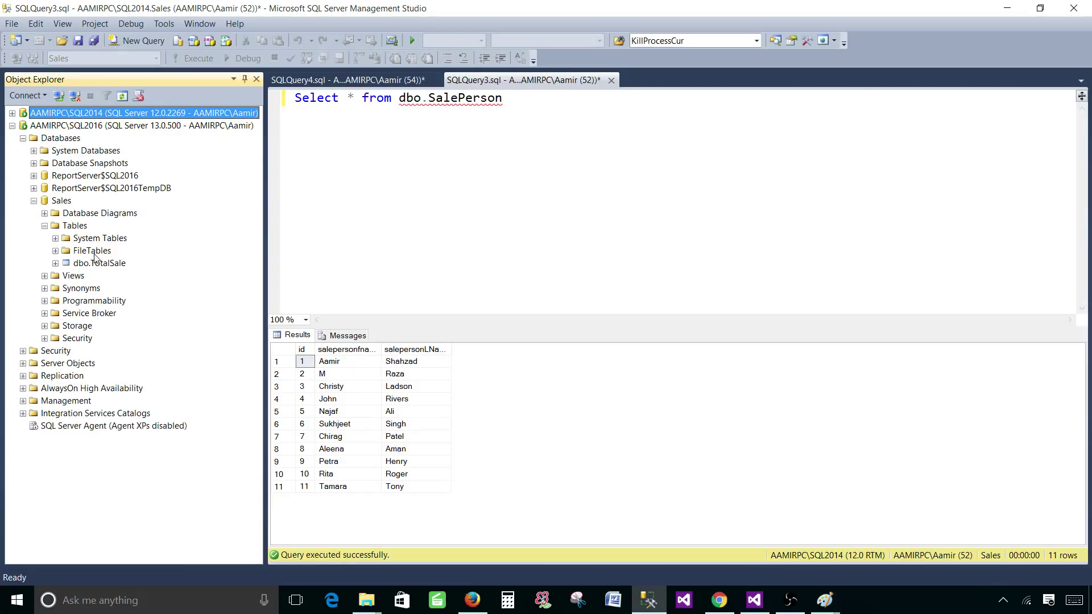
click(75, 226)
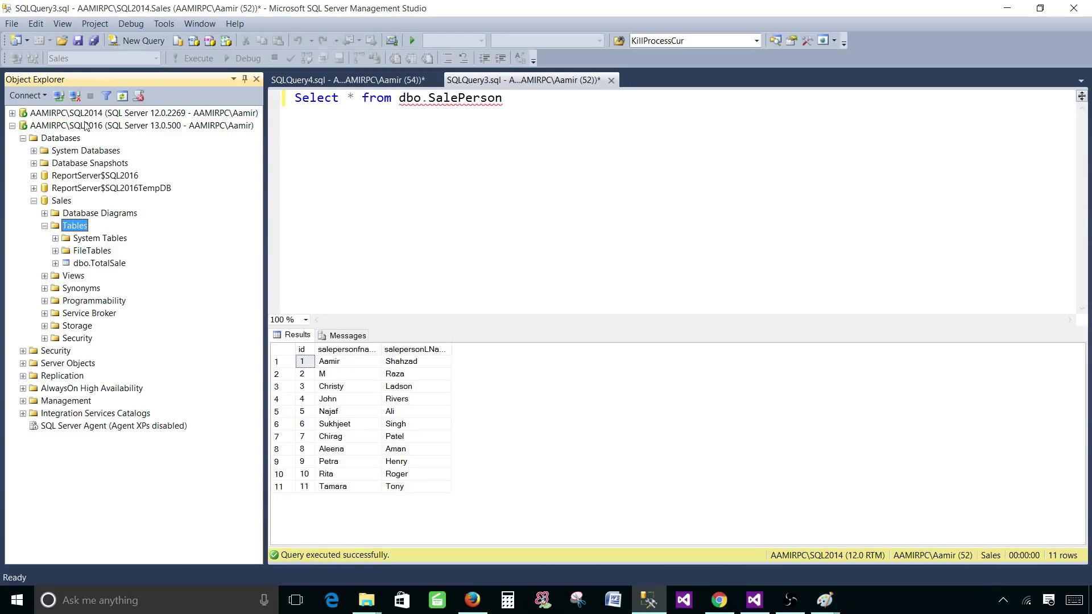
click(122, 97)
click(104, 264)
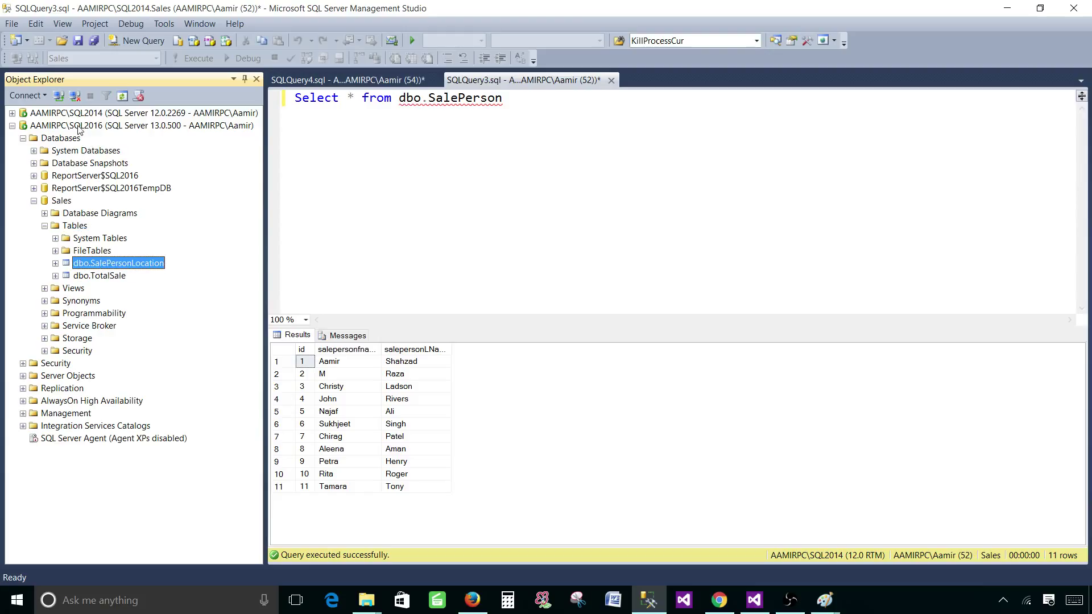
click(23, 138)
click(11, 125)
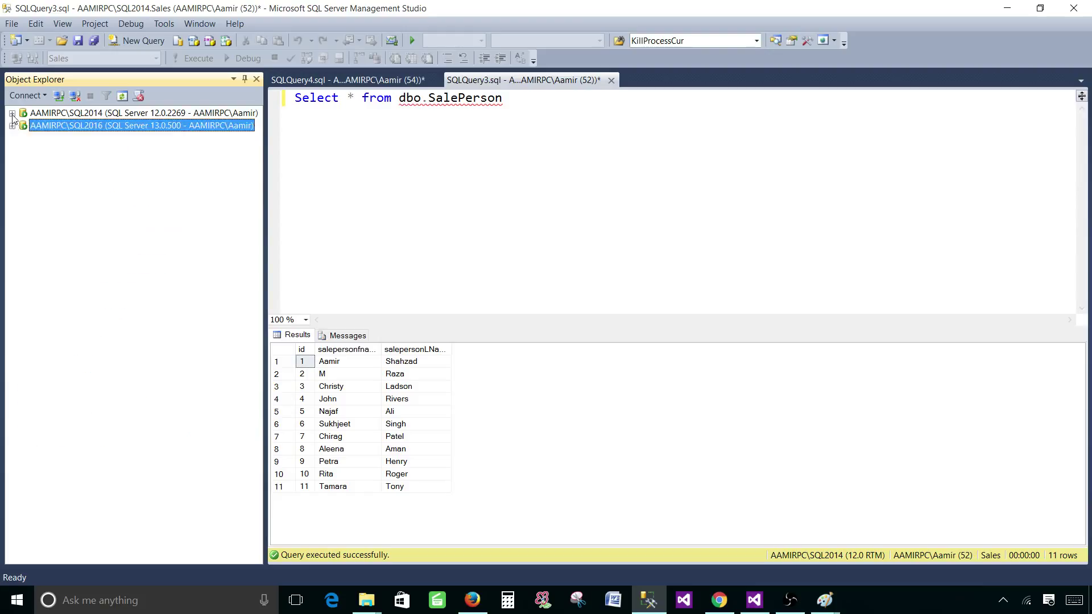
Refresh the SQL2014 Sales tables so dbo.SalePerson appears, then return to the query editor
click(12, 114)
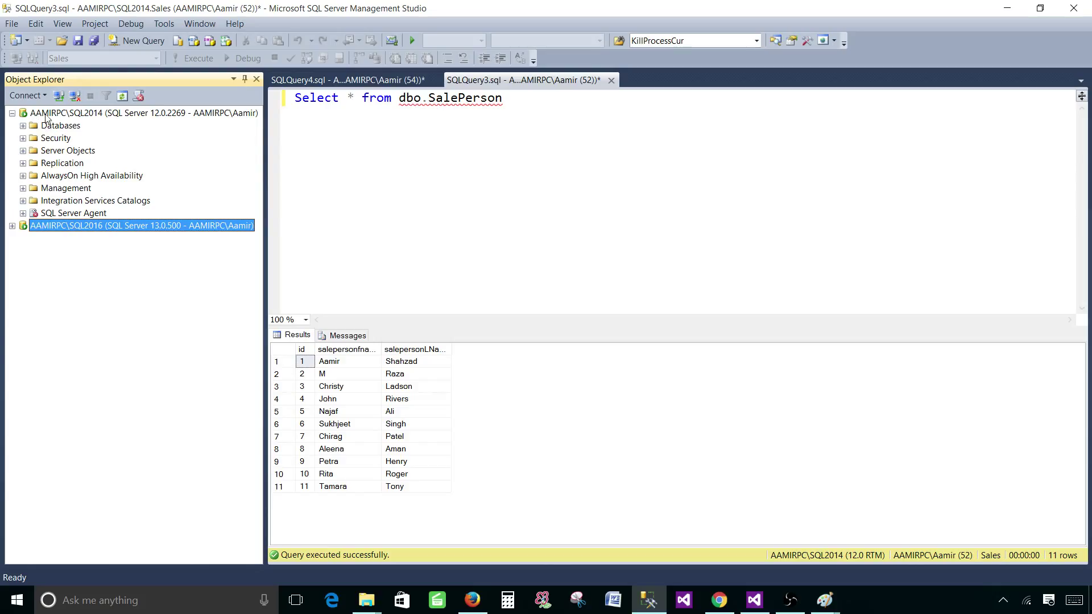
double_click(48, 127)
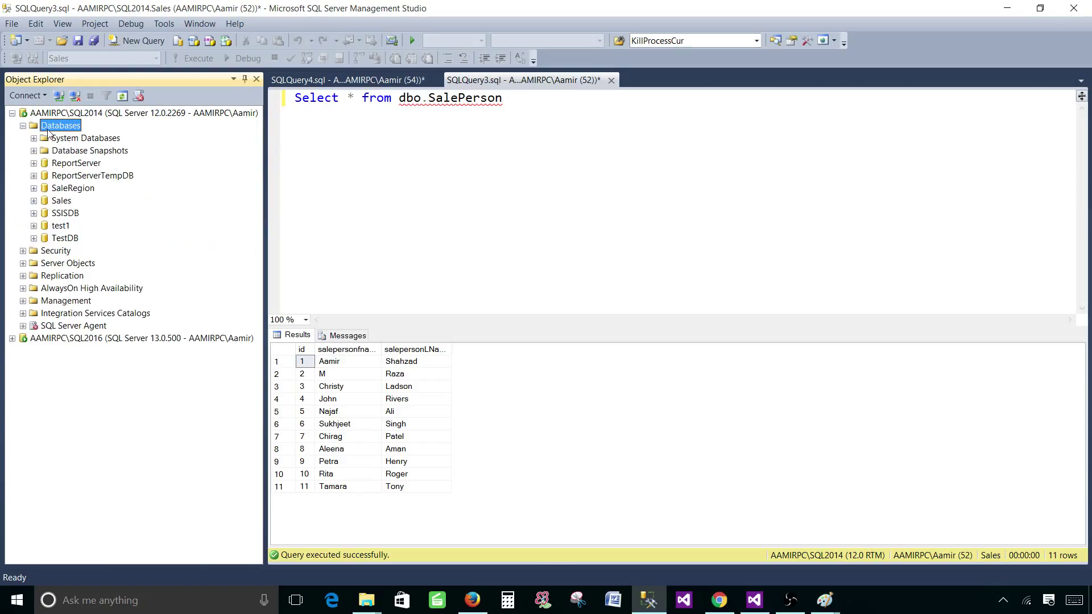
double_click(60, 201)
double_click(72, 227)
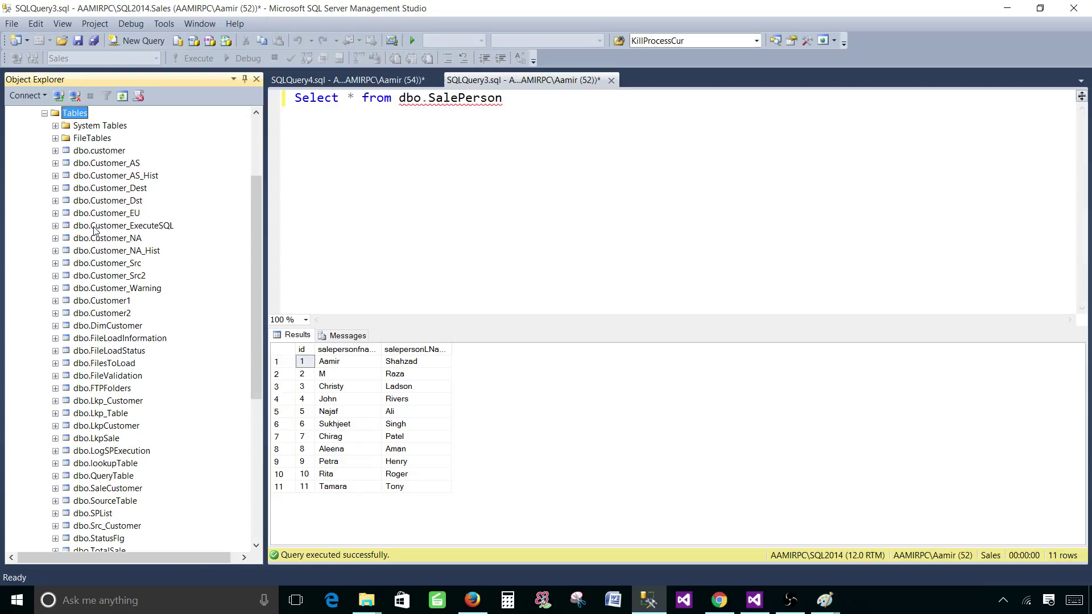
click(122, 96)
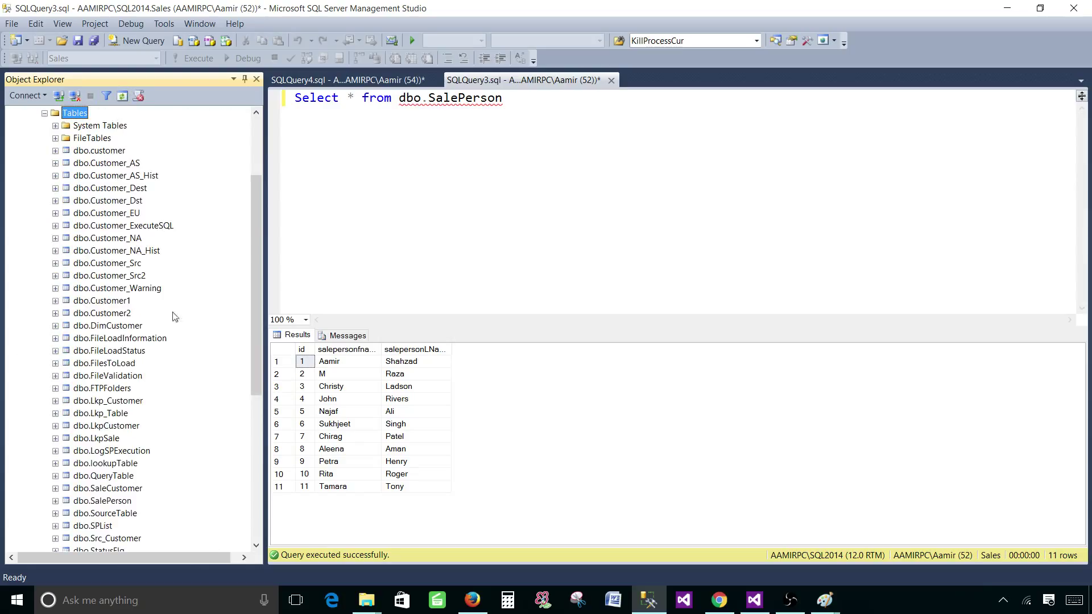
scroll(191, 322, down, 2)
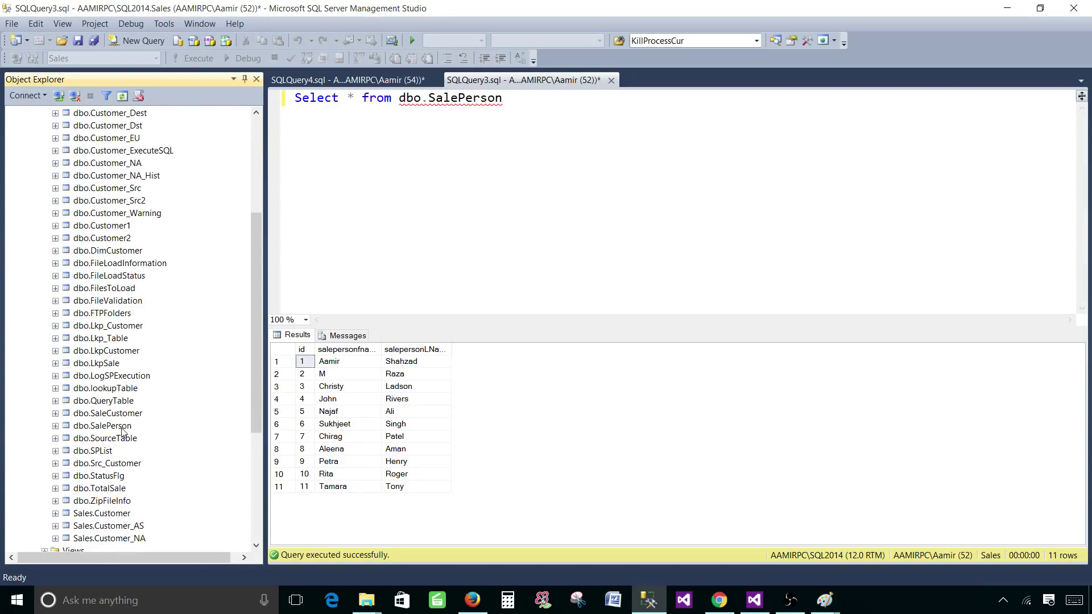
click(86, 429)
click(56, 425)
click(55, 425)
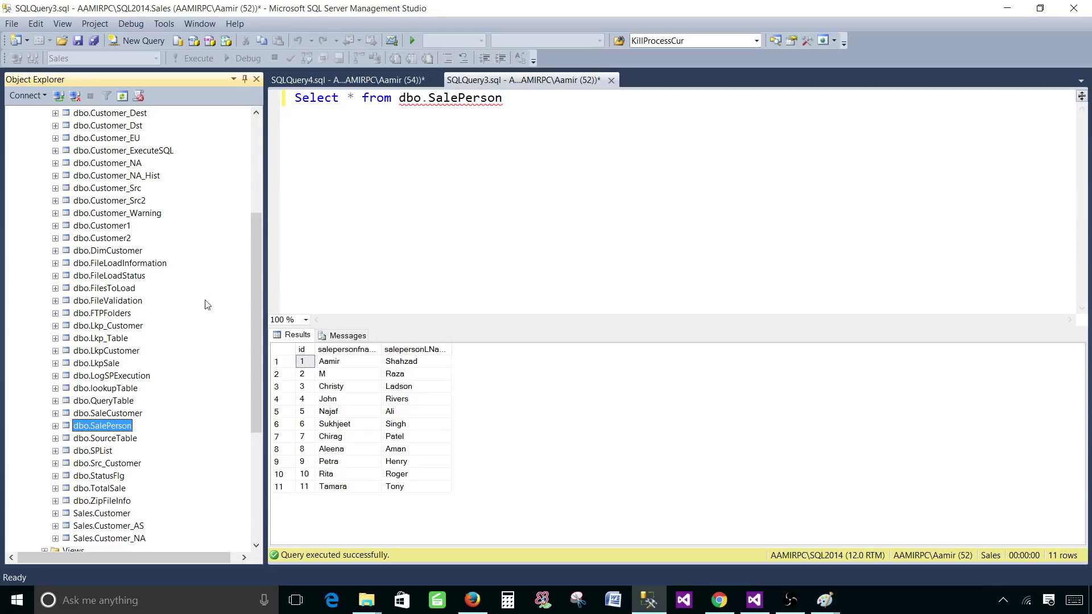
click(432, 170)
Widen the id column in the SalePerson results grid and review the name columns
drag(502, 98, 294, 99)
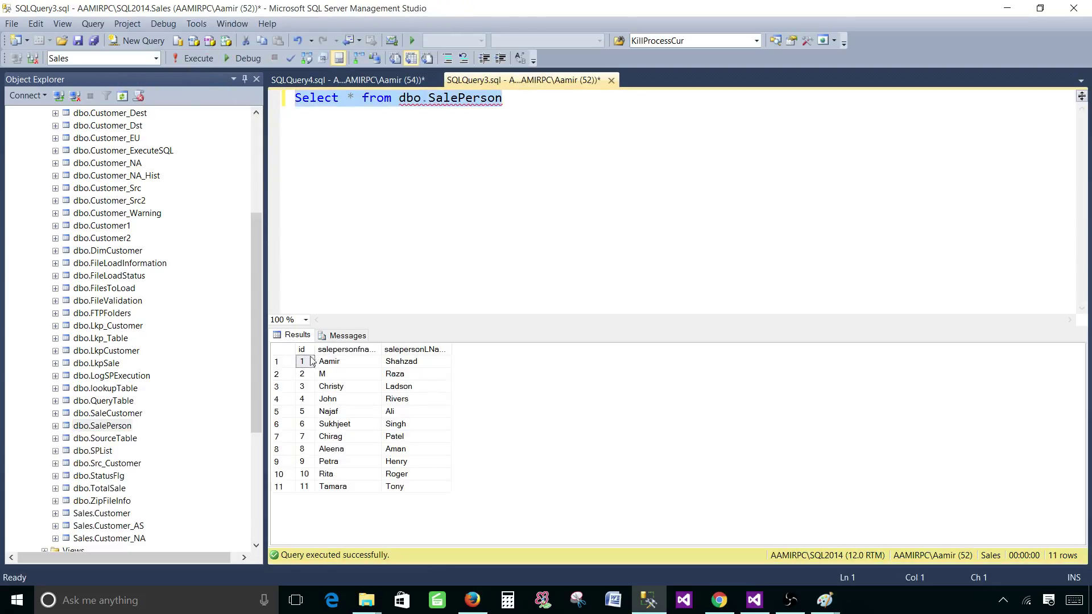
drag(314, 345, 397, 345)
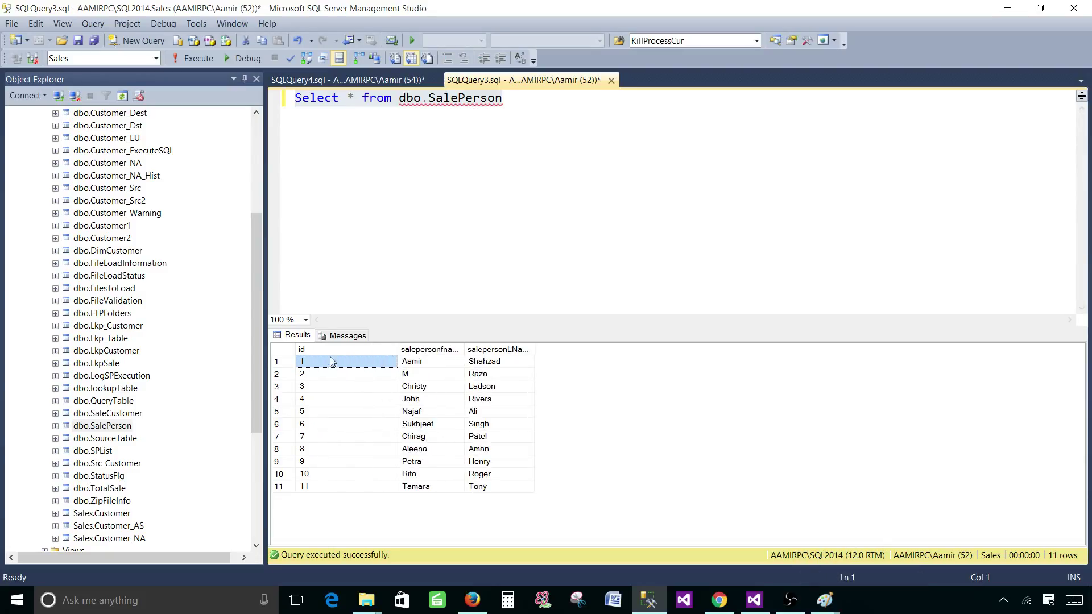
click(453, 352)
click(494, 351)
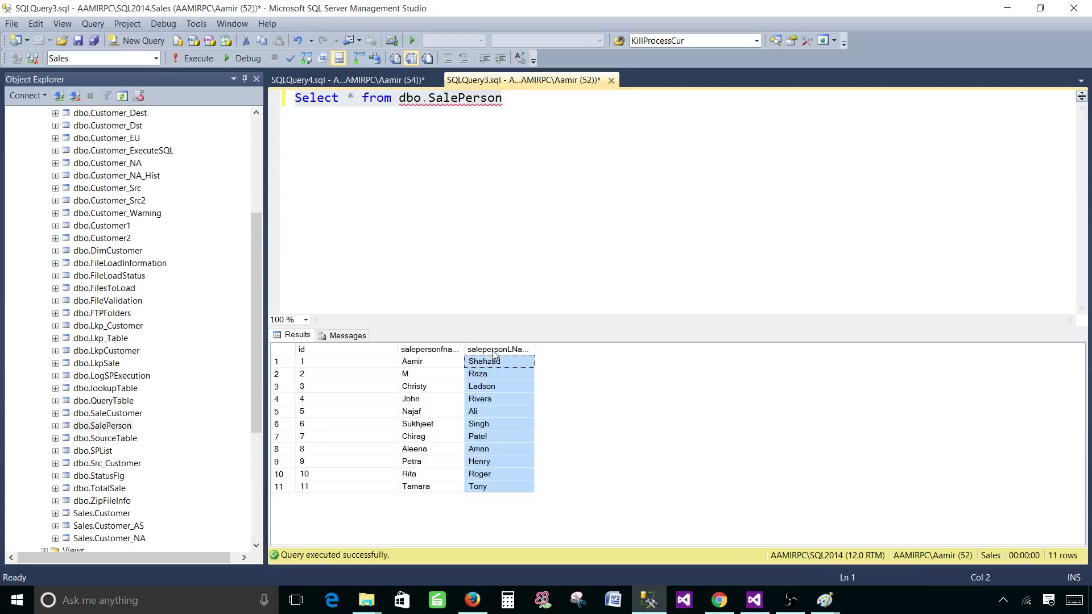
Review the SalepersonLocation query results showing SalePersonId, City and State
click(384, 80)
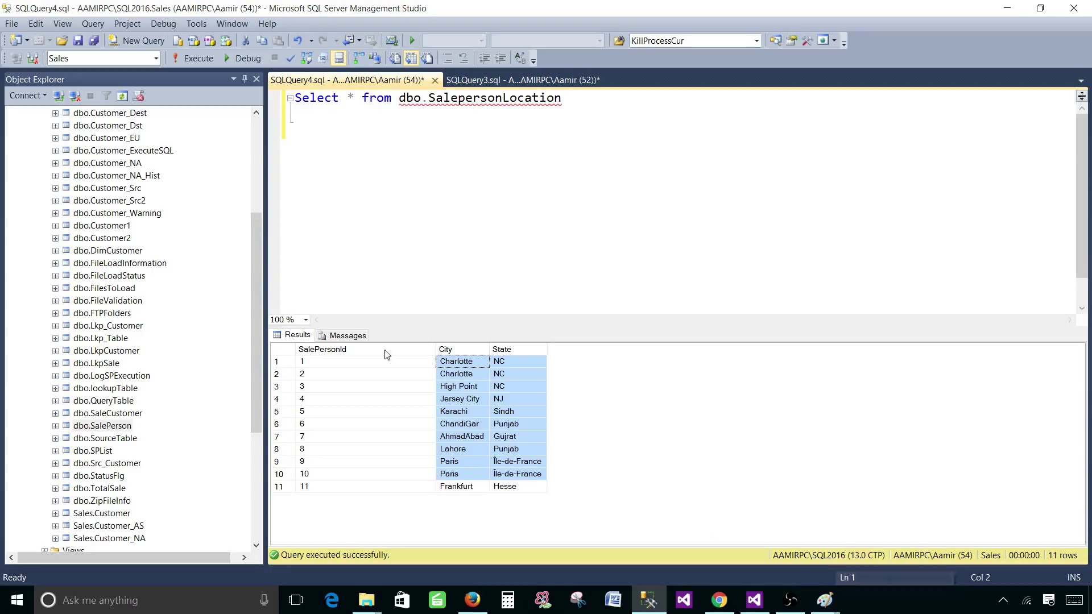
click(349, 351)
click(478, 351)
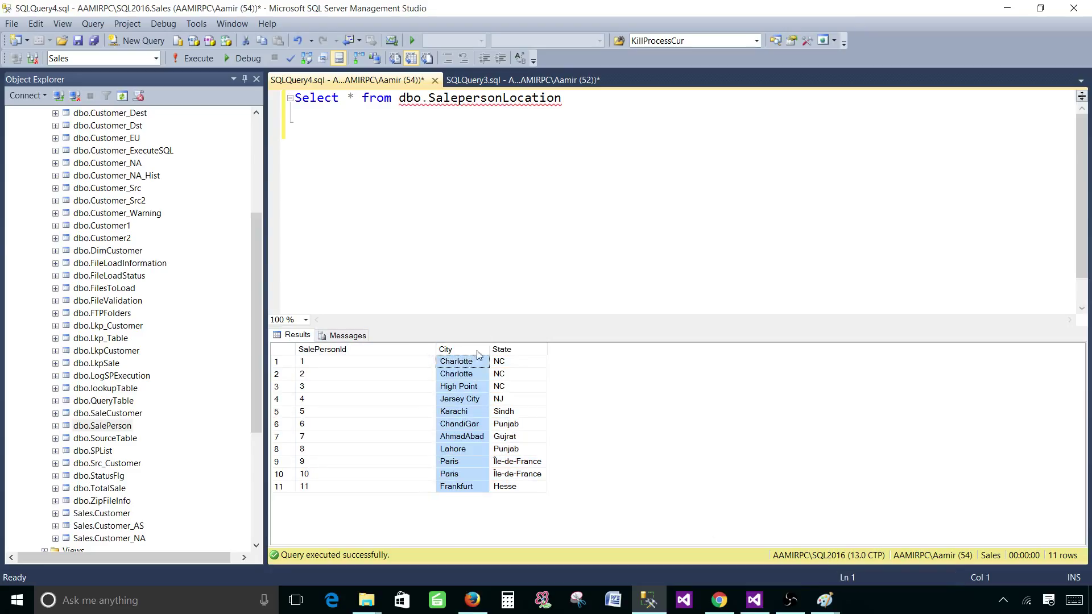
click(514, 351)
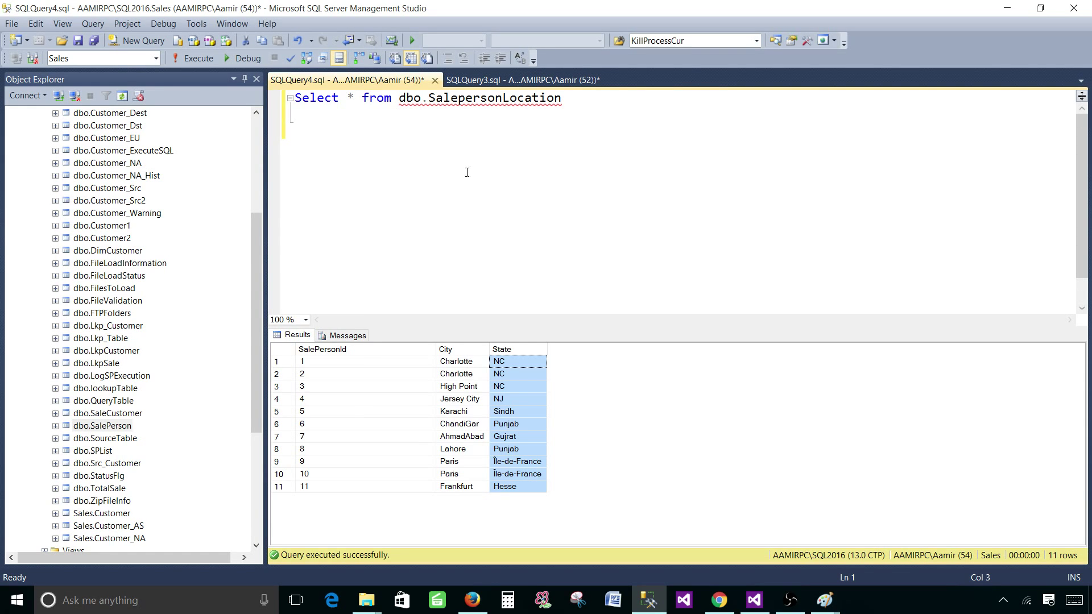
click(364, 352)
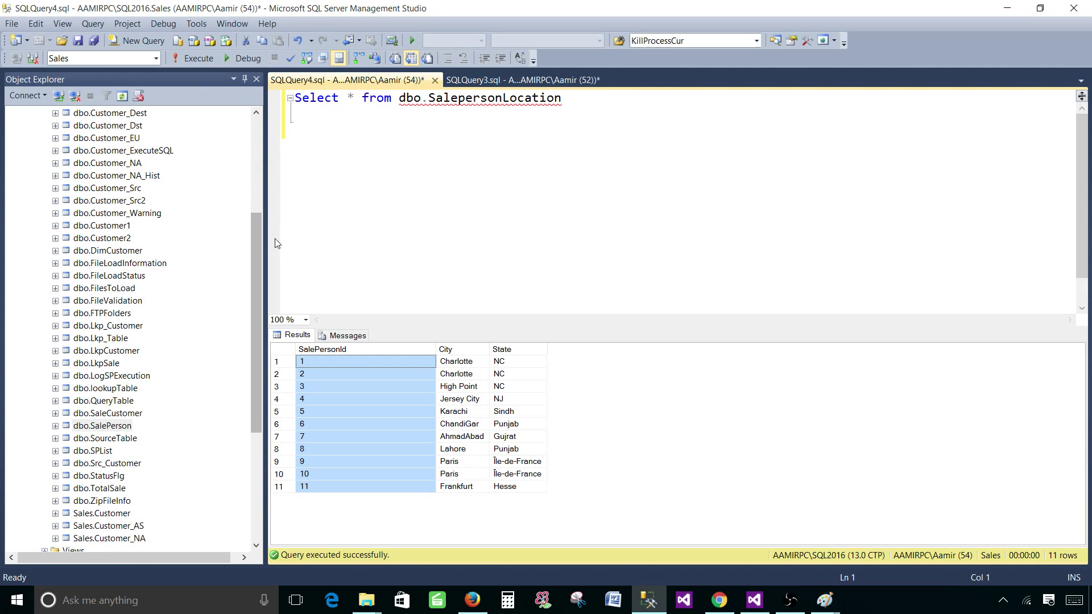
Collapse the SQL2014 Sales database, Databases folder and server in Object Explorer
click(254, 167)
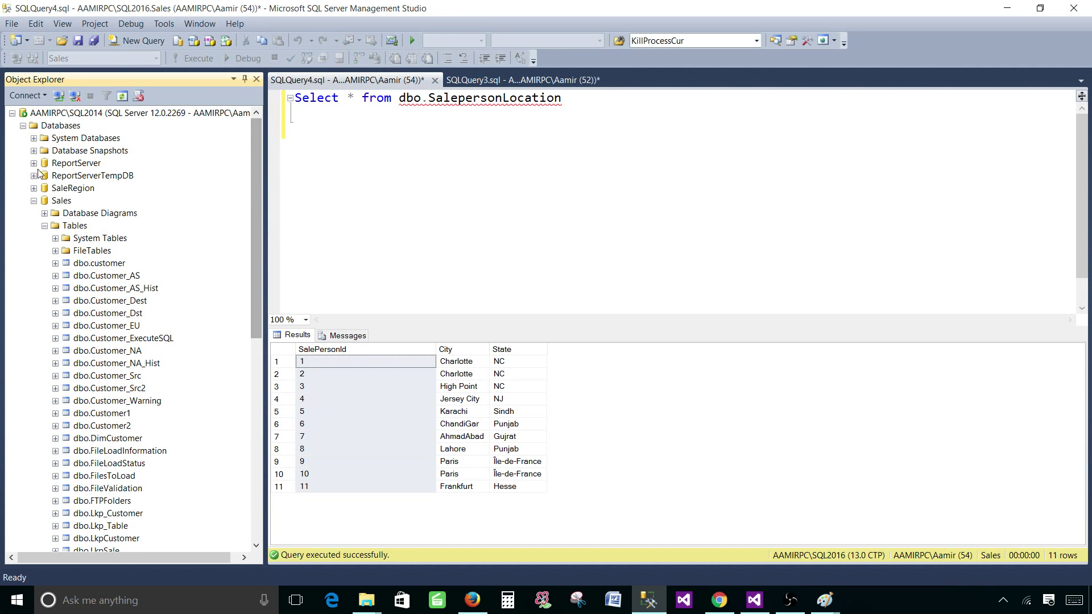
click(33, 201)
click(22, 125)
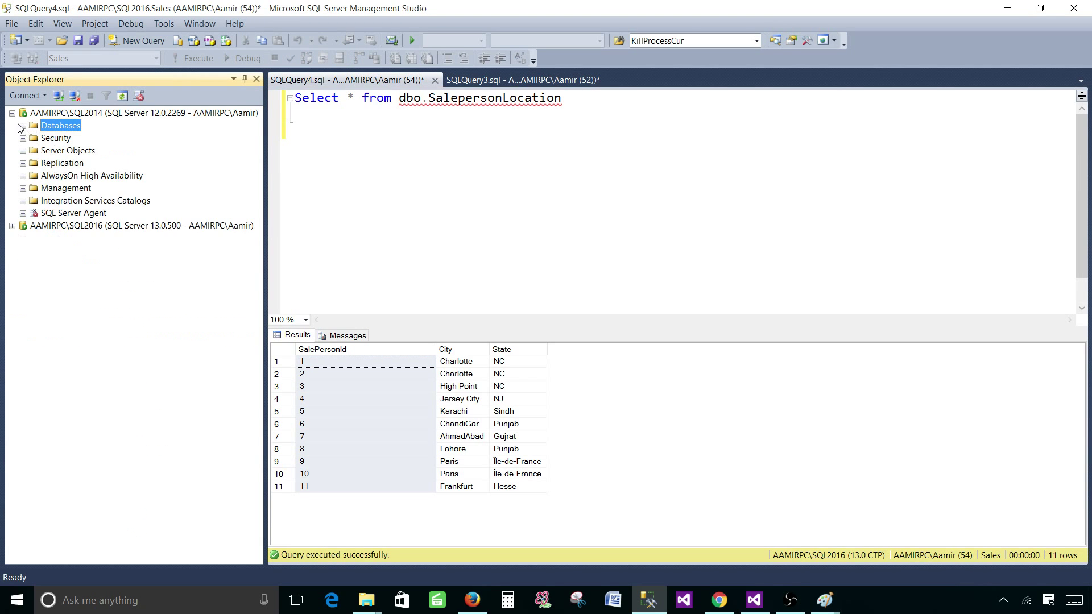
click(12, 113)
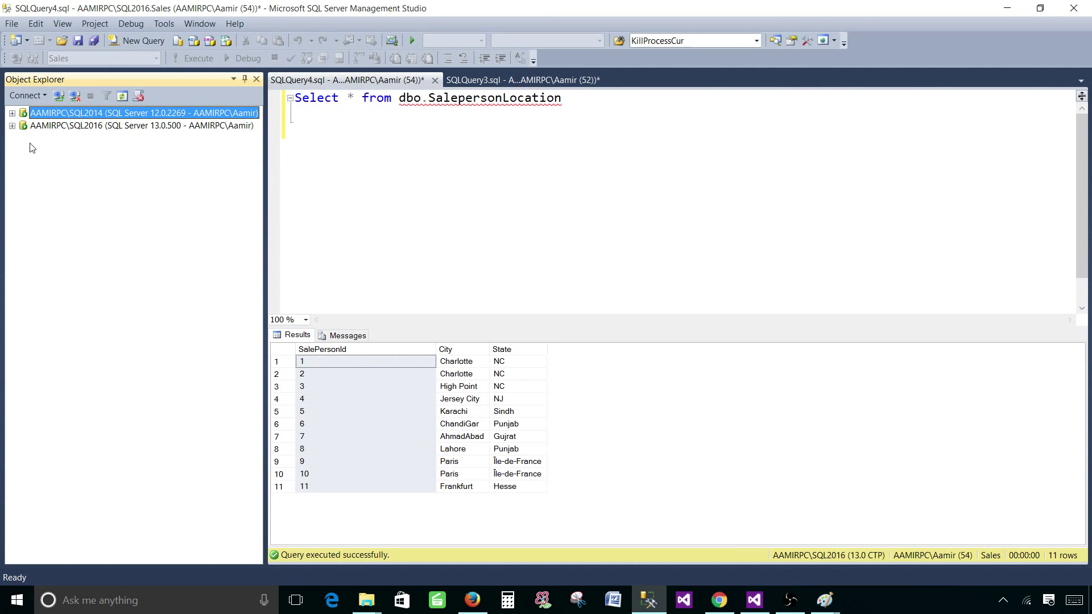
Compare the SQL2014 and SQL2016 servers, then bring up the ExportReports project in Visual Studio
click(62, 126)
click(103, 116)
click(103, 126)
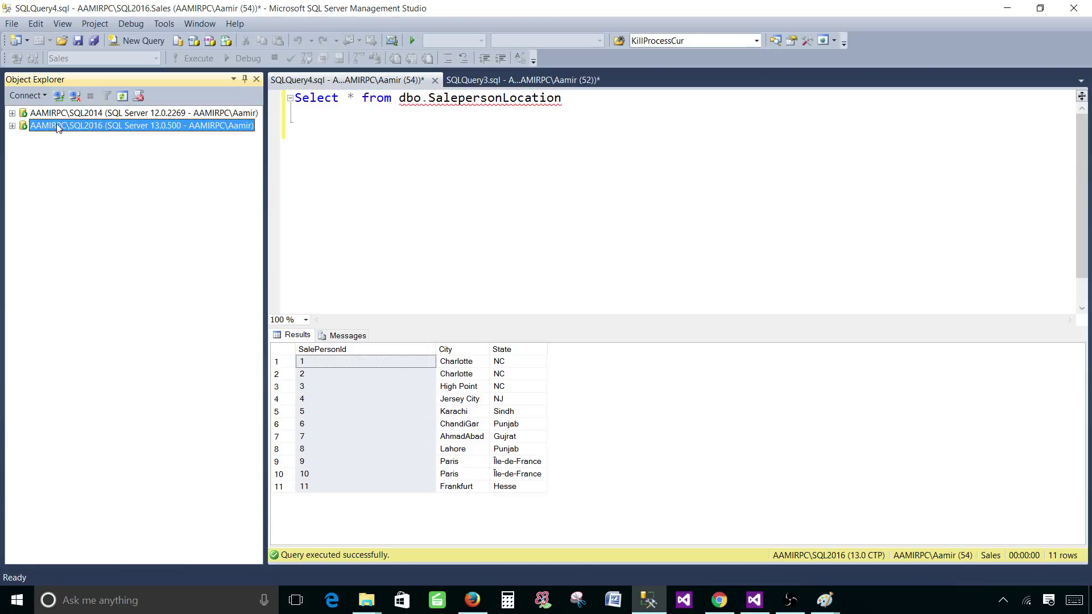
click(116, 114)
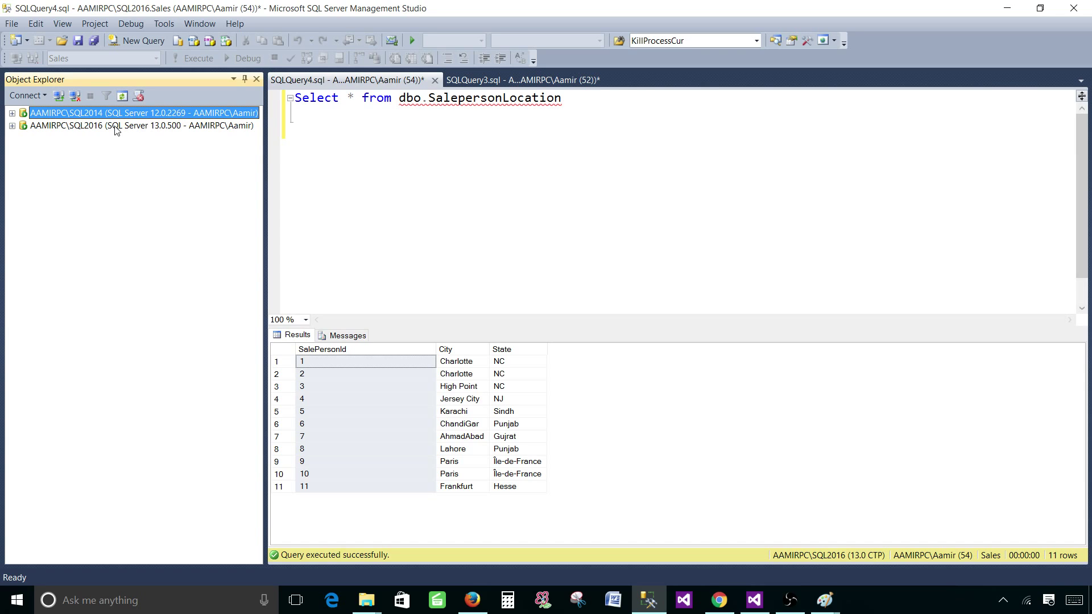
click(523, 128)
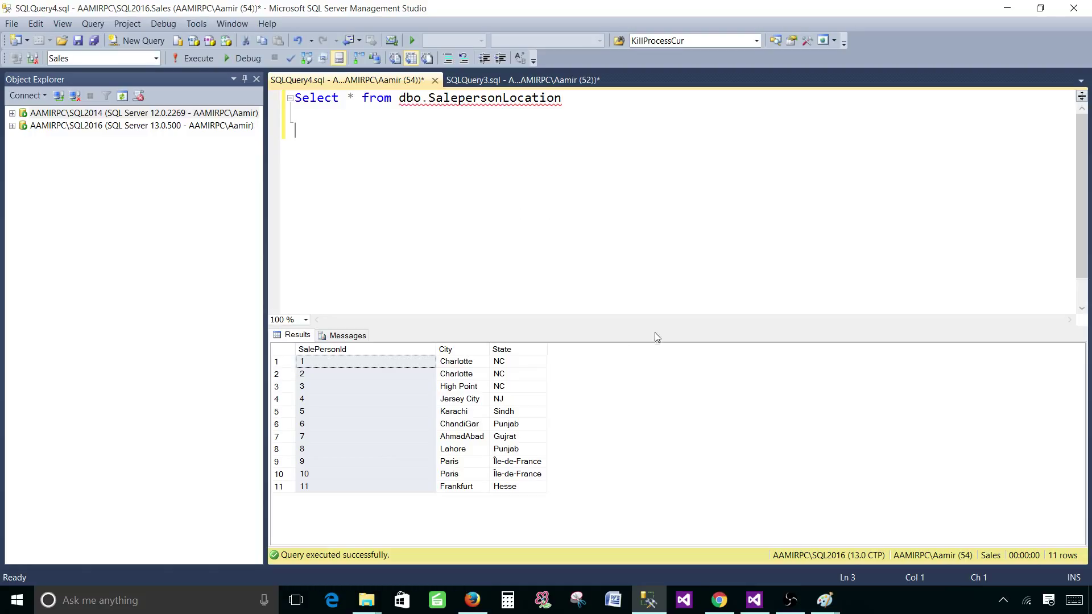
click(755, 602)
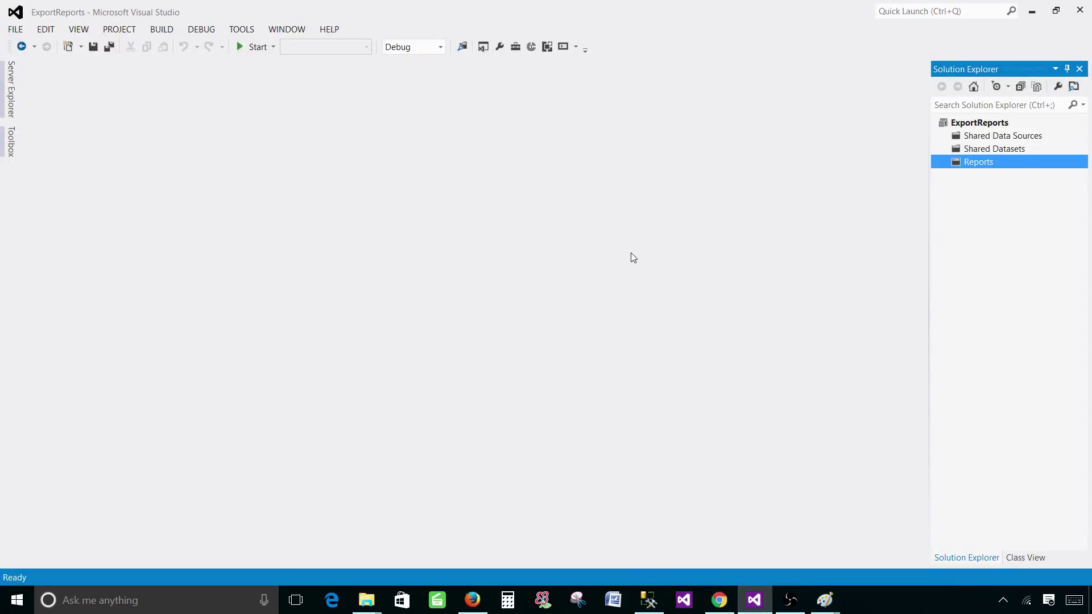
Add a new shared data source named Sales_2014 and open its connection properties
click(994, 139)
right_click(992, 138)
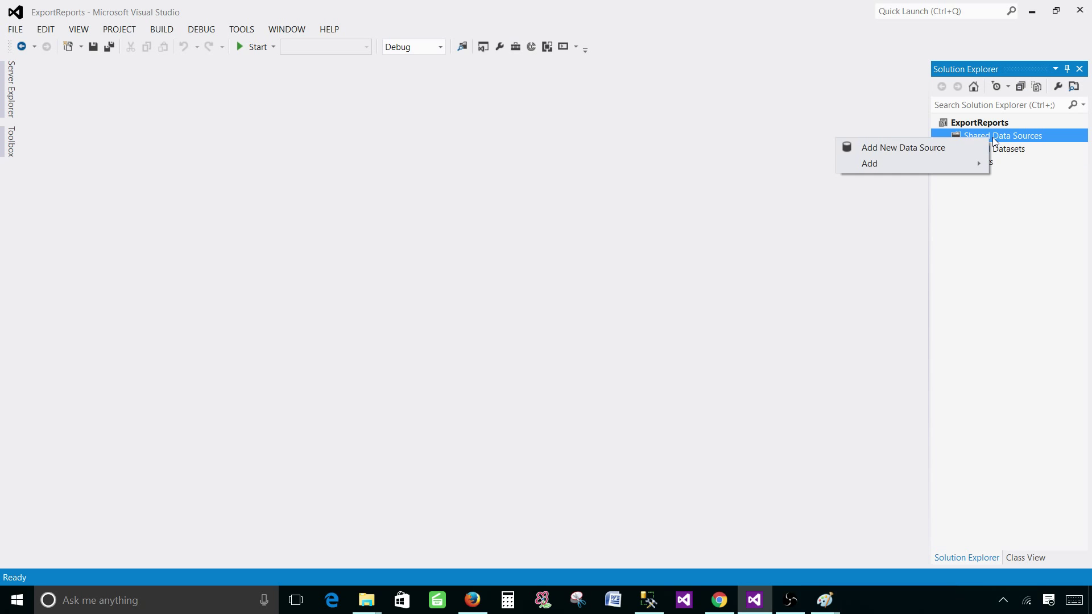
click(916, 149)
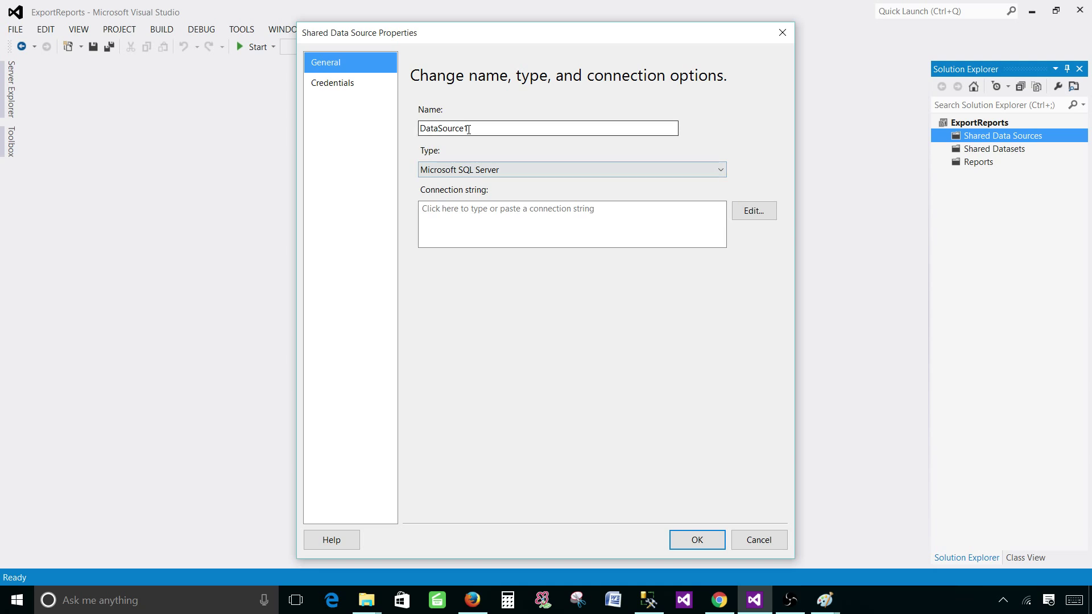
text(Sal)
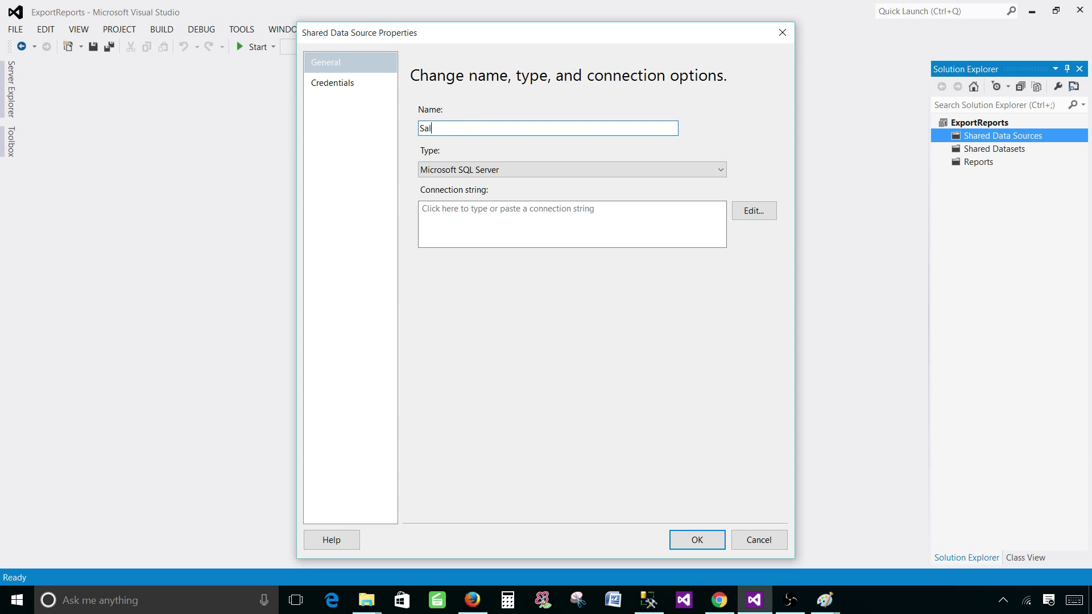
text(es_2014)
drag(443, 128, 465, 127)
click(442, 130)
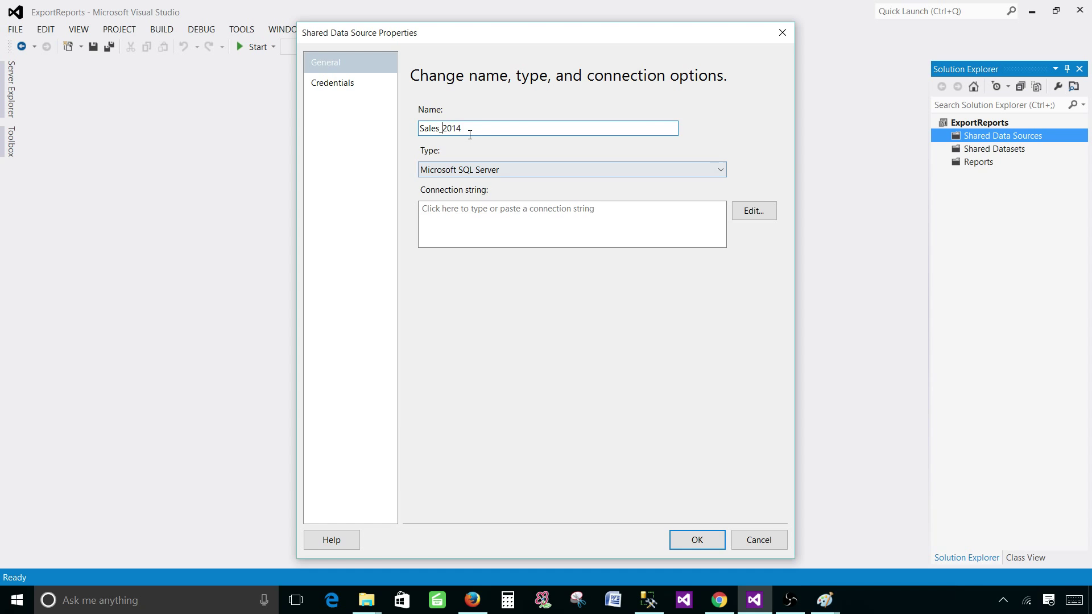
click(751, 214)
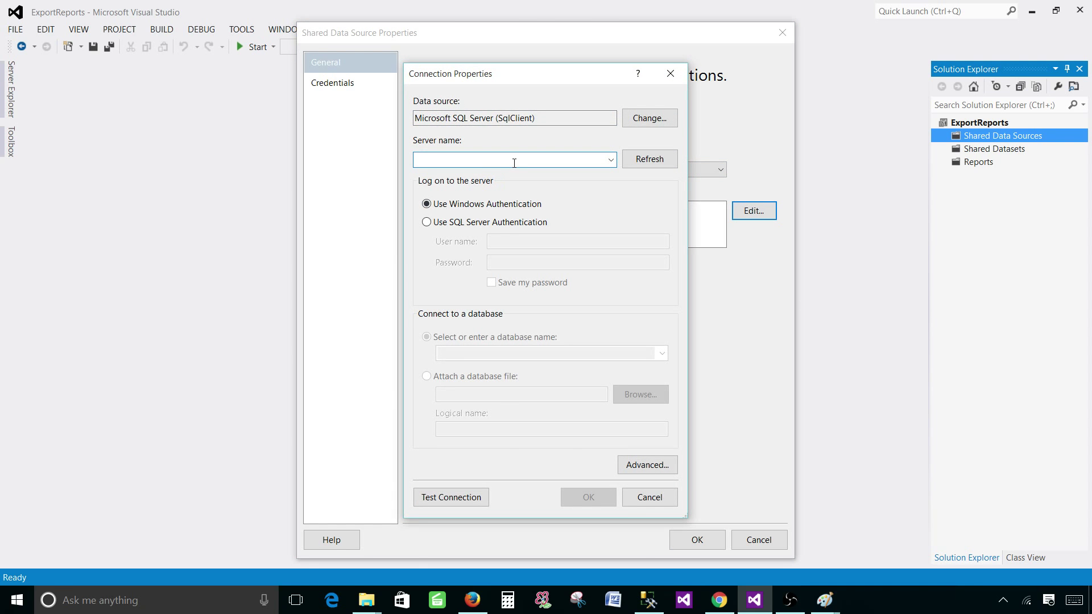
click(649, 600)
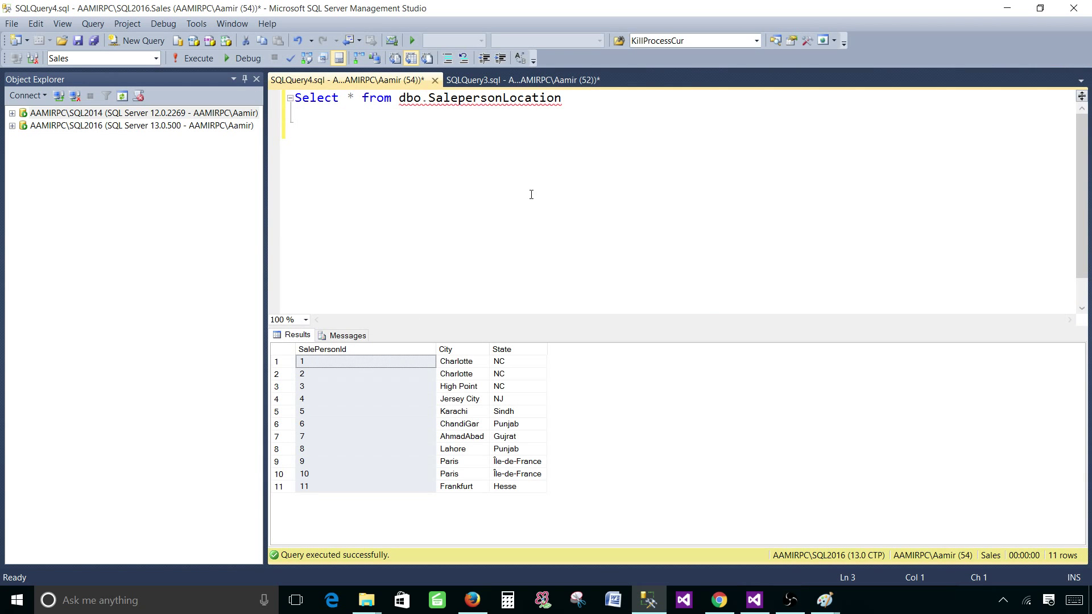
click(523, 79)
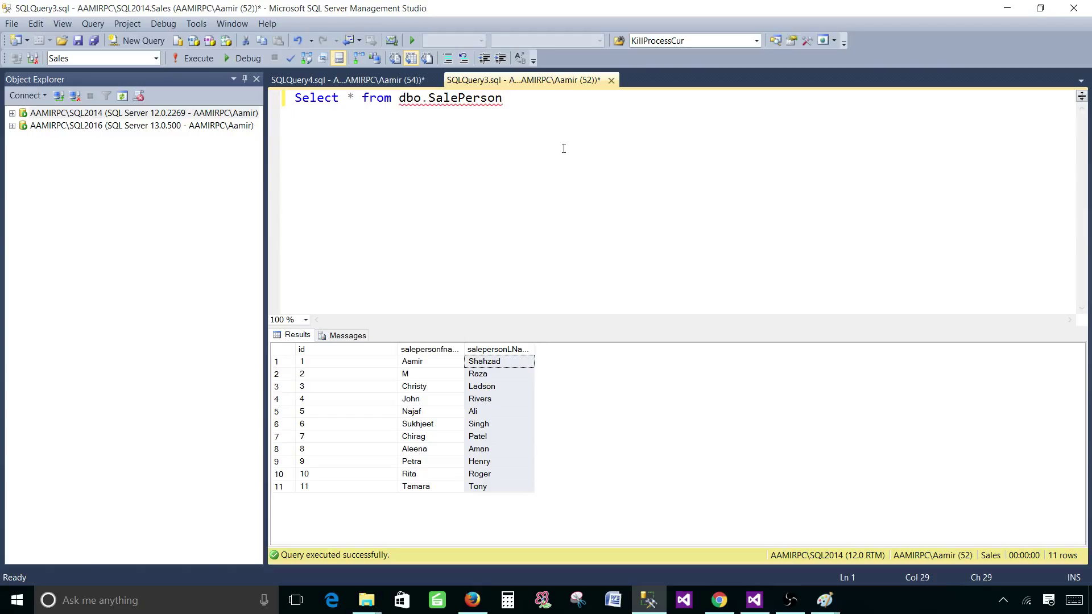
key(Return)
key(Return)
text(Select )
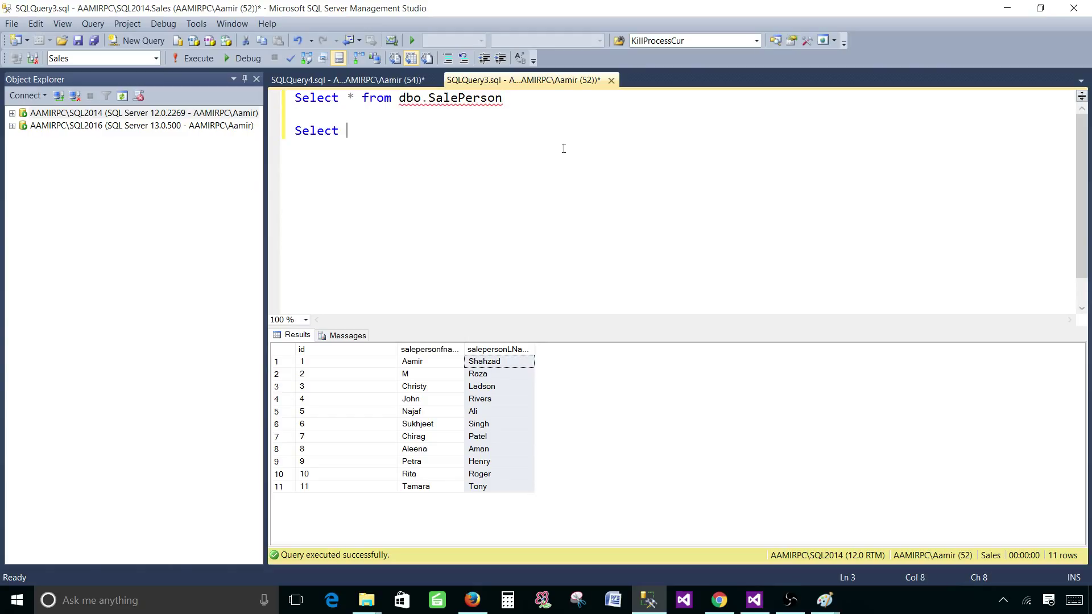
text(@@SErverNa)
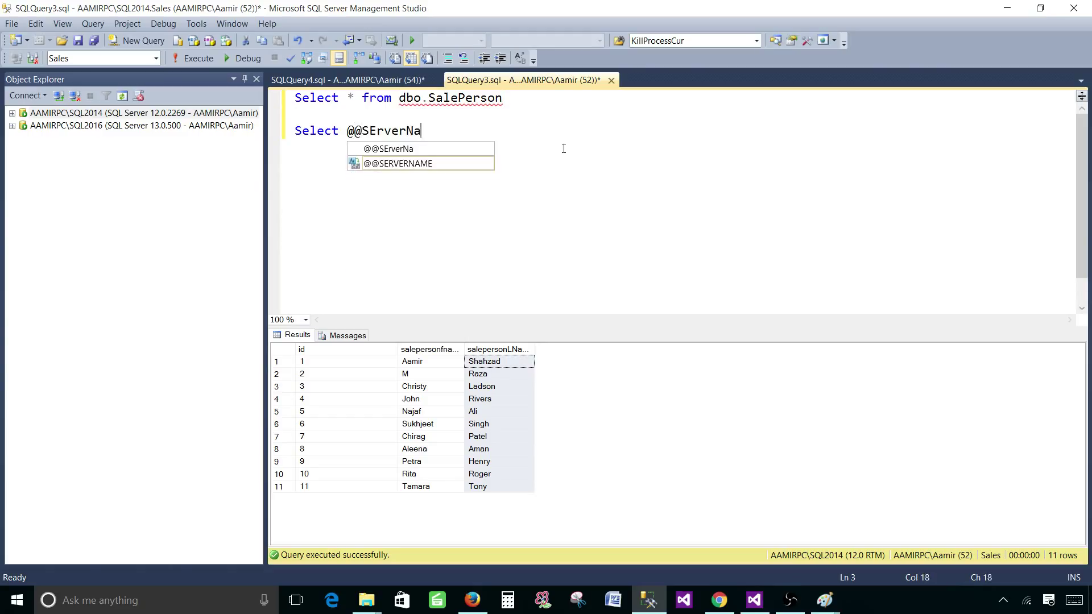
text(me)
key(shift+Up)
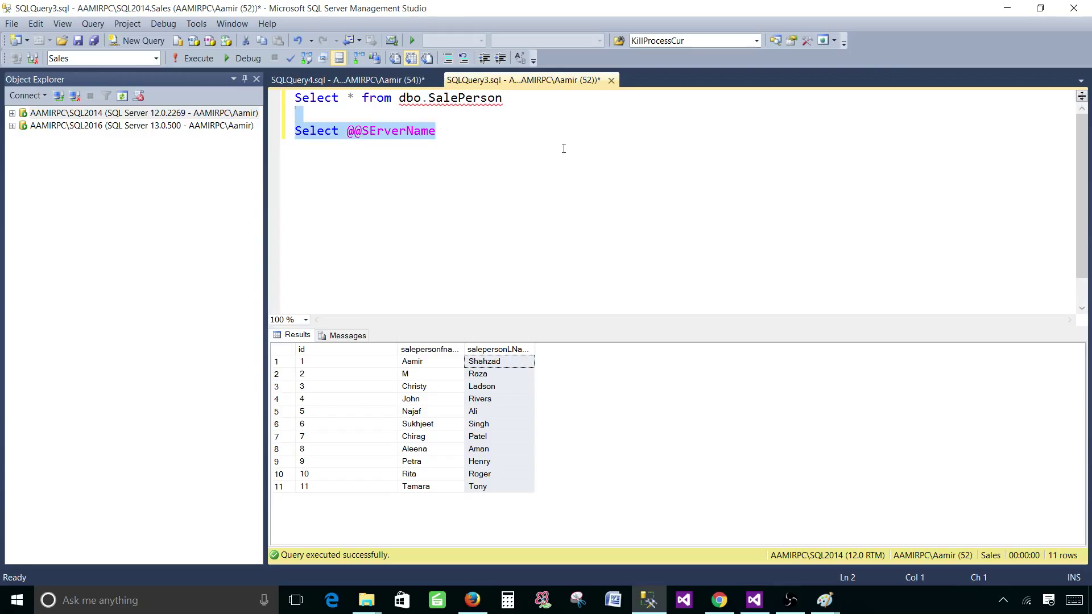
key(F5)
right_click(351, 366)
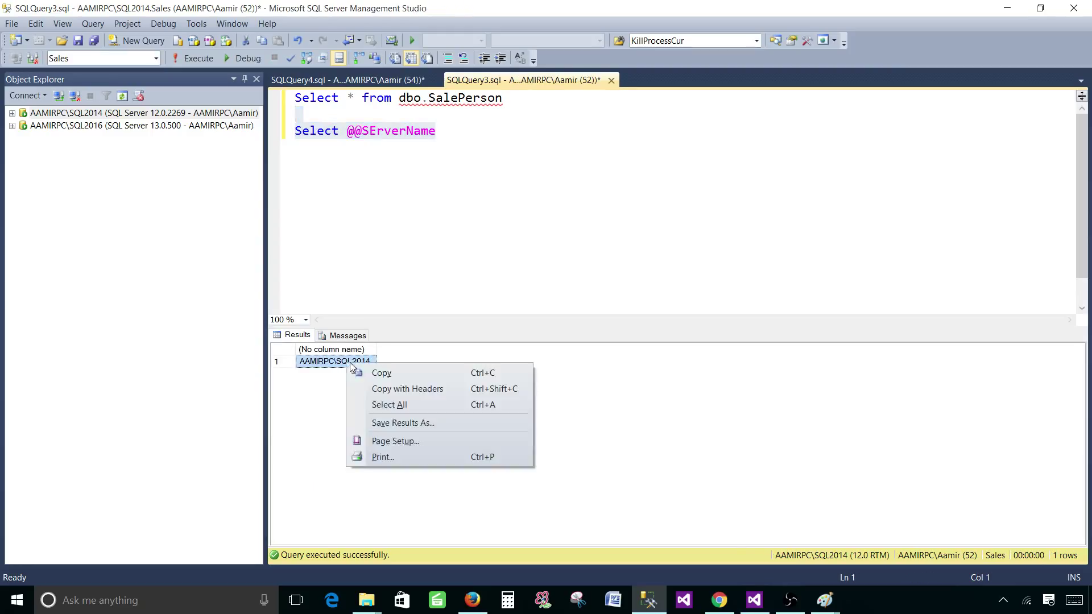
click(387, 374)
click(740, 599)
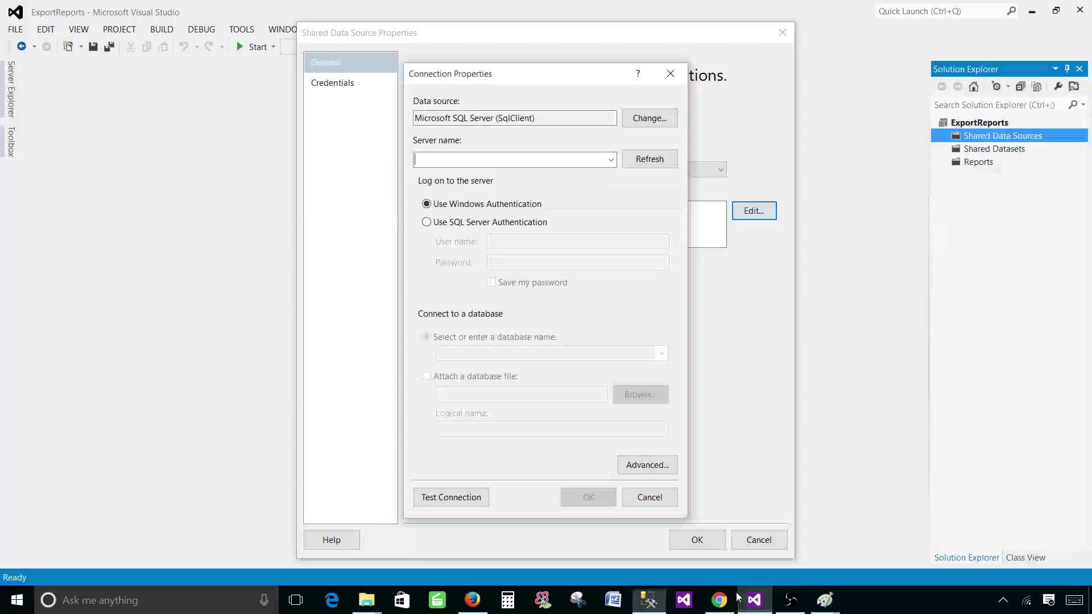
Paste the SQL2014 server name, choose the Sales database, and save Sales_2014
right_click(495, 159)
click(431, 209)
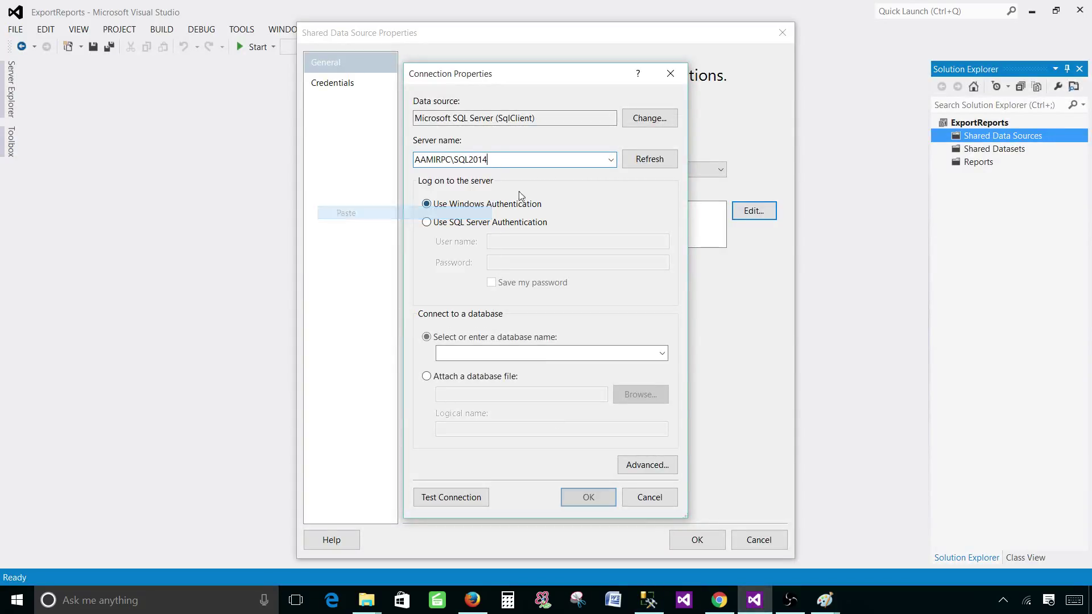
click(572, 354)
click(661, 354)
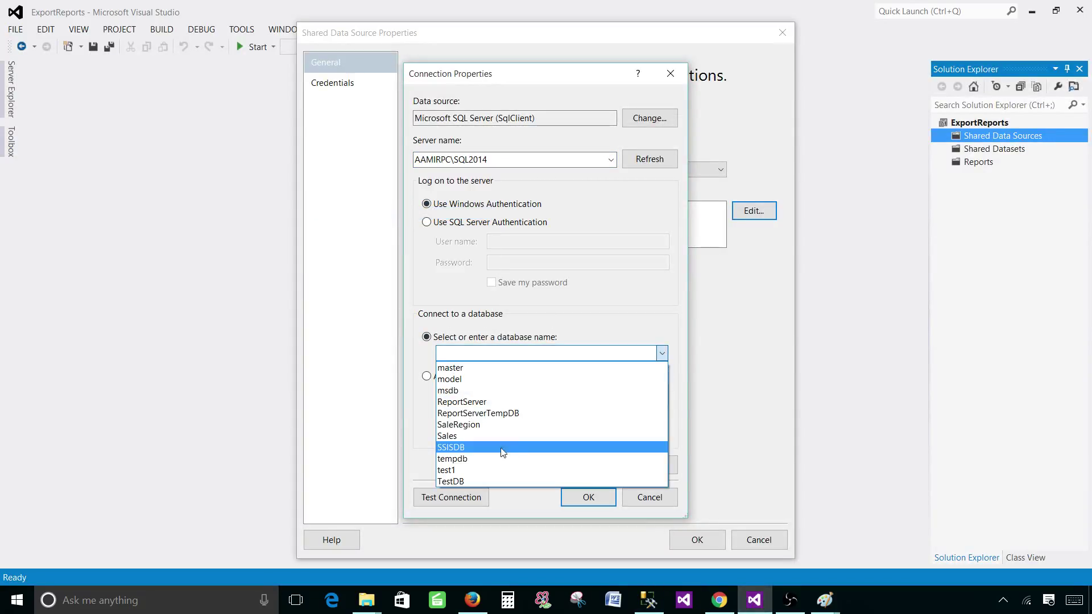
click(466, 436)
click(477, 352)
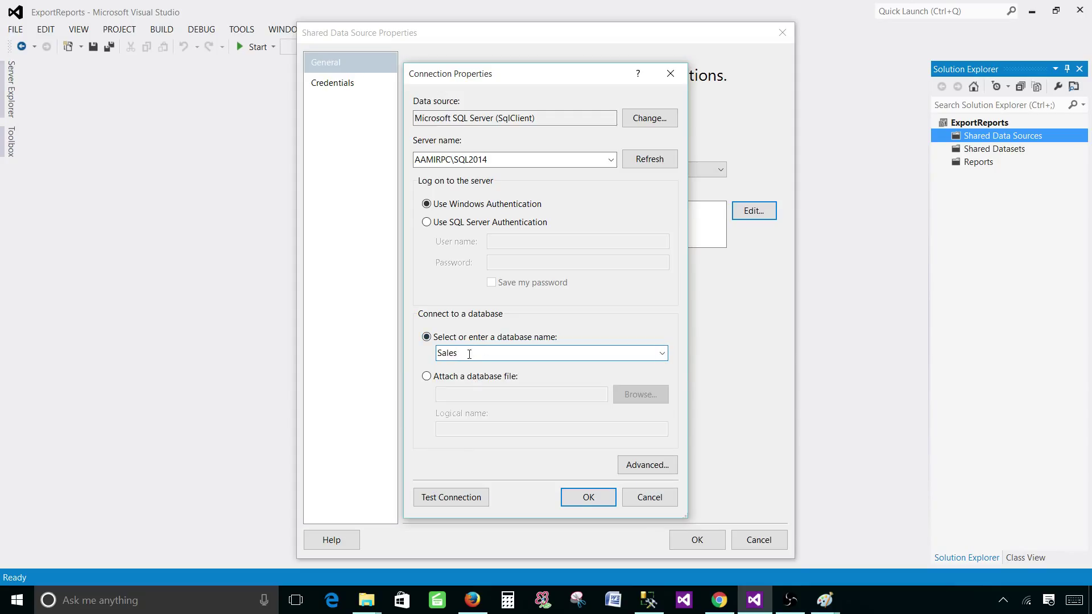
click(578, 498)
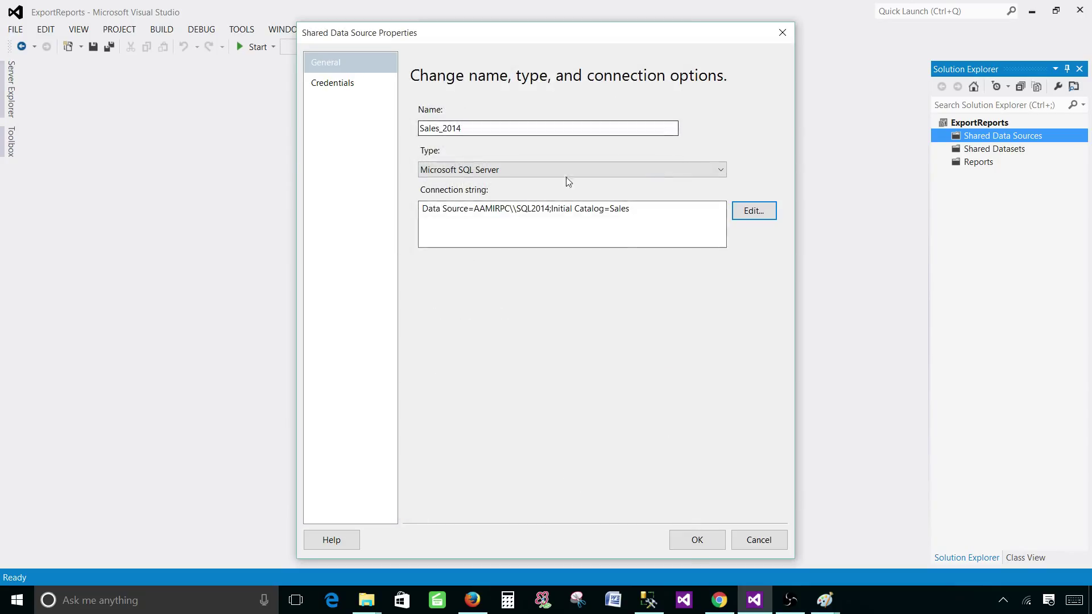
click(690, 545)
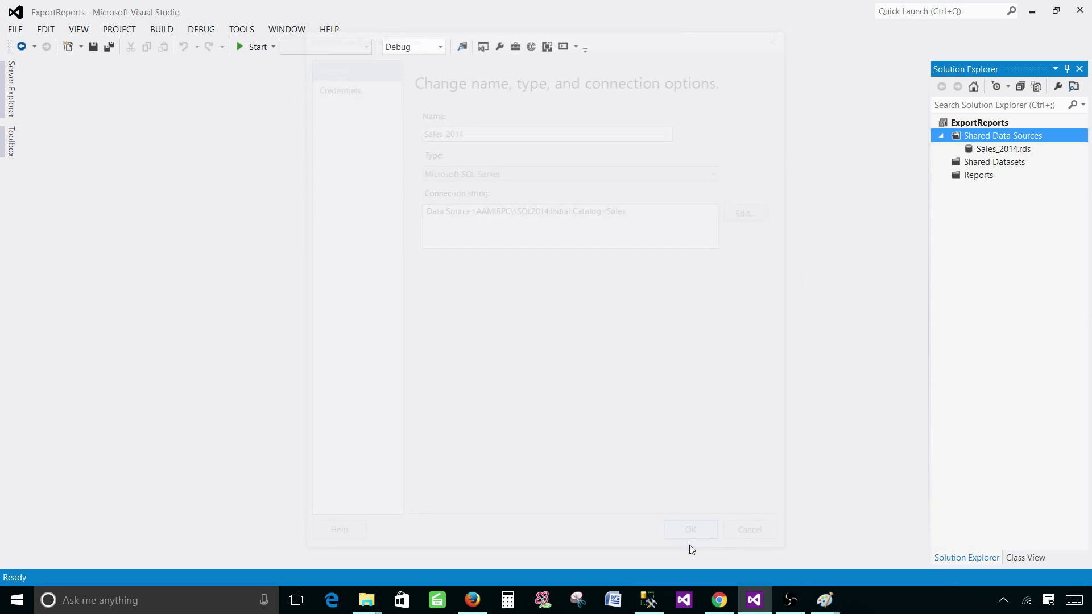
Add a new shared data source named Sales_2016 and open its connection properties
right_click(991, 135)
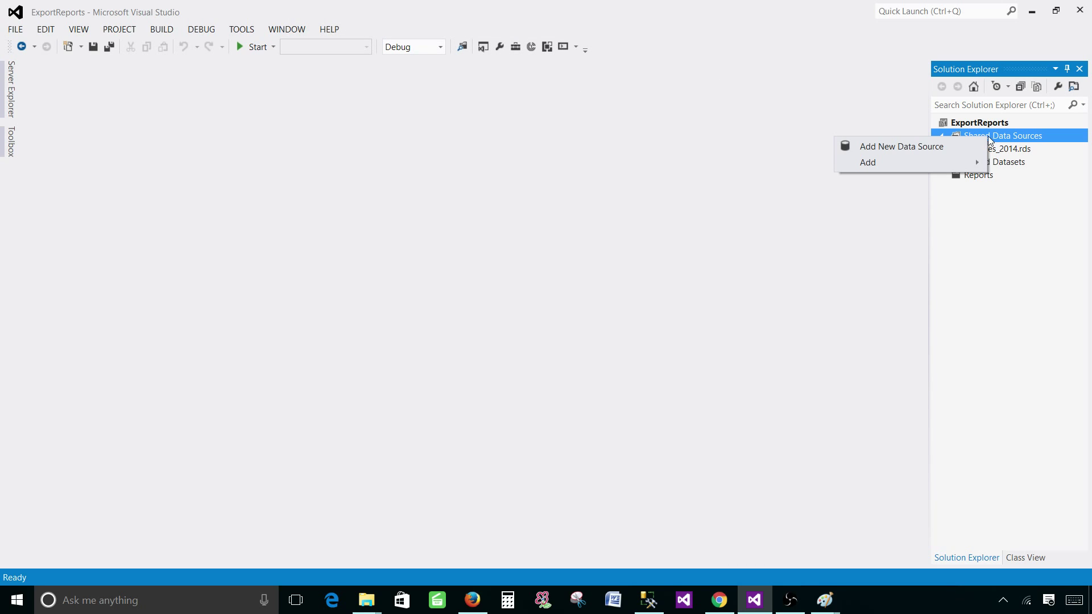
click(920, 146)
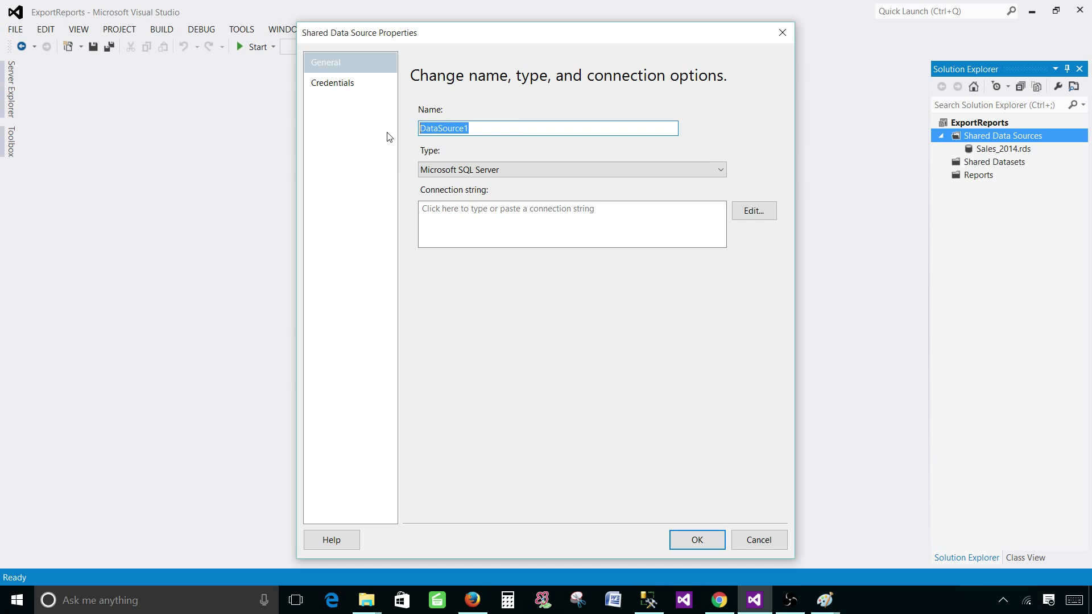
text(Sales_2016)
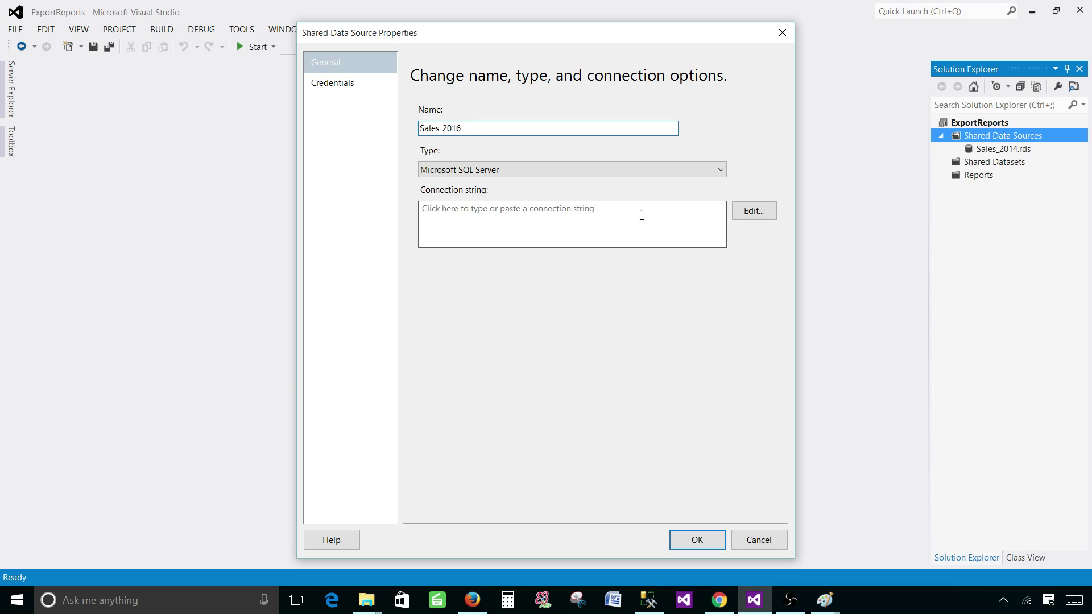
click(742, 217)
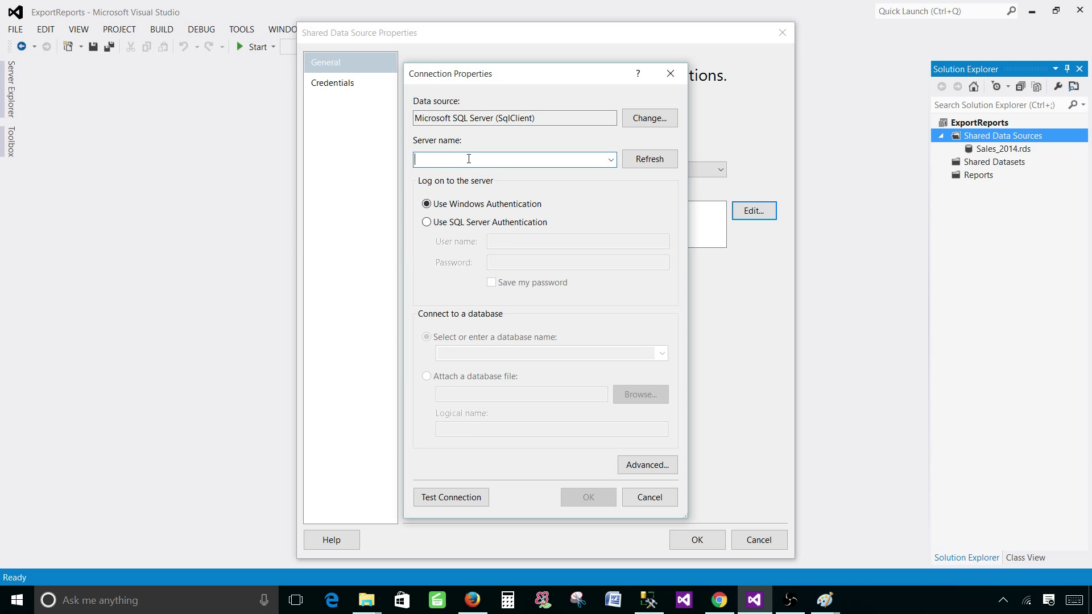
Paste the server name changed to 2016, choose the Sales database, and save Sales_2016
right_click(469, 158)
click(425, 211)
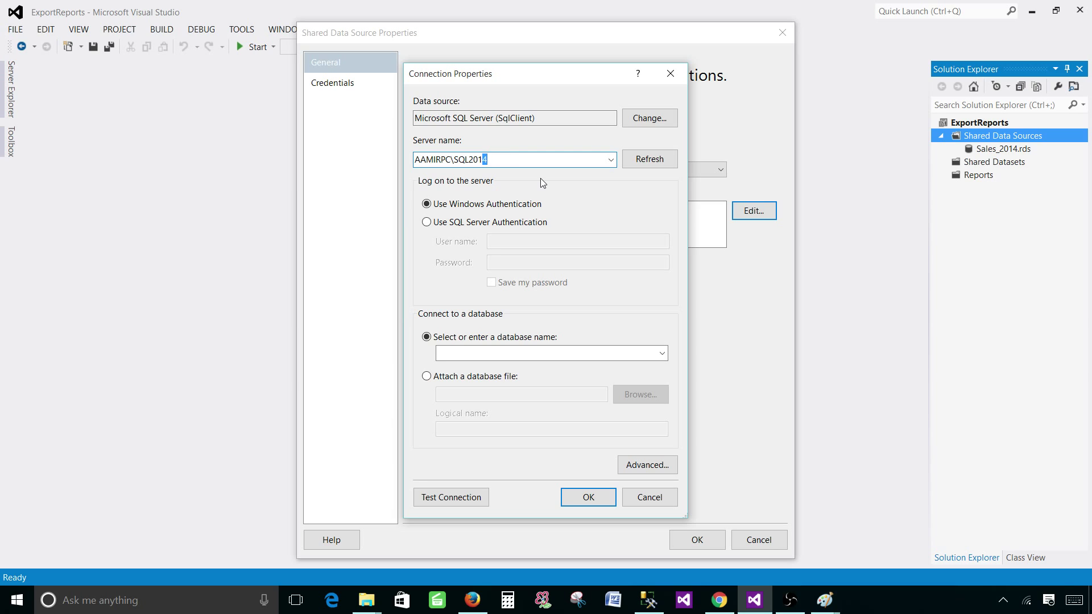
text(6)
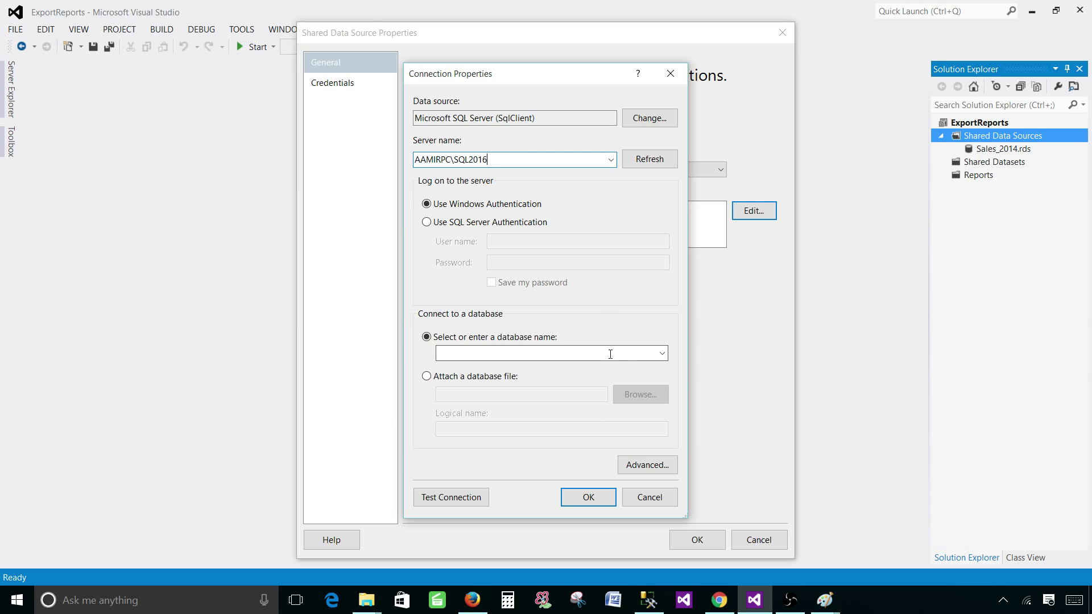
click(662, 353)
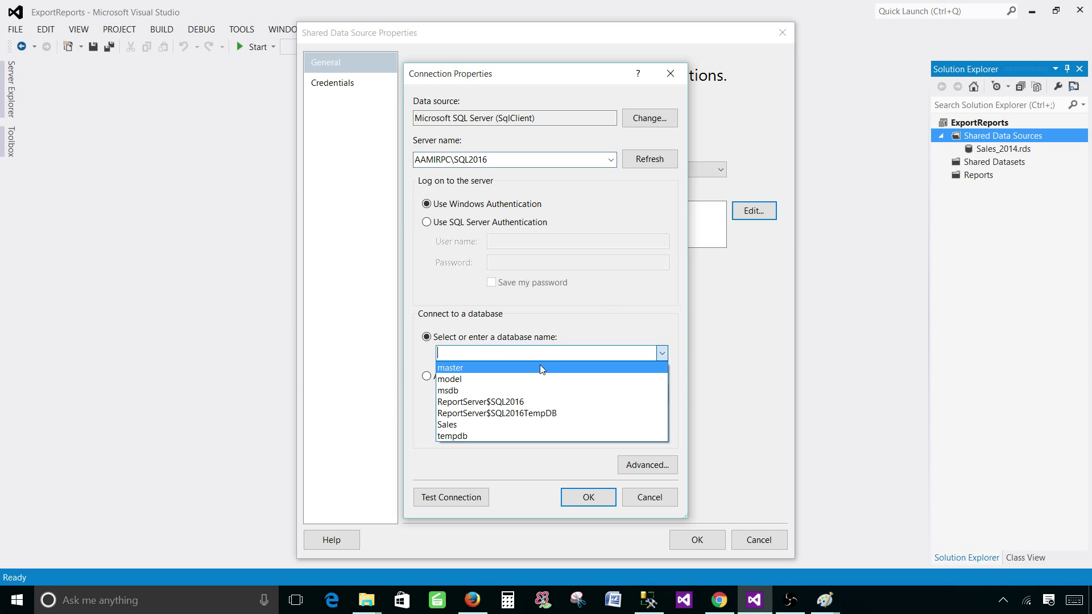
click(456, 426)
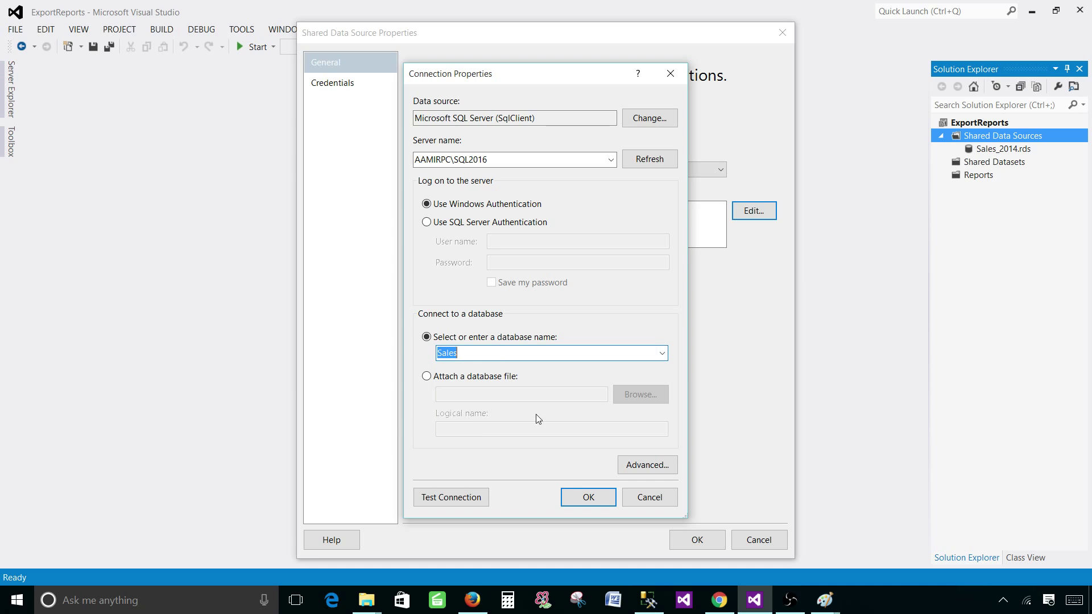
click(488, 355)
double_click(488, 355)
click(589, 497)
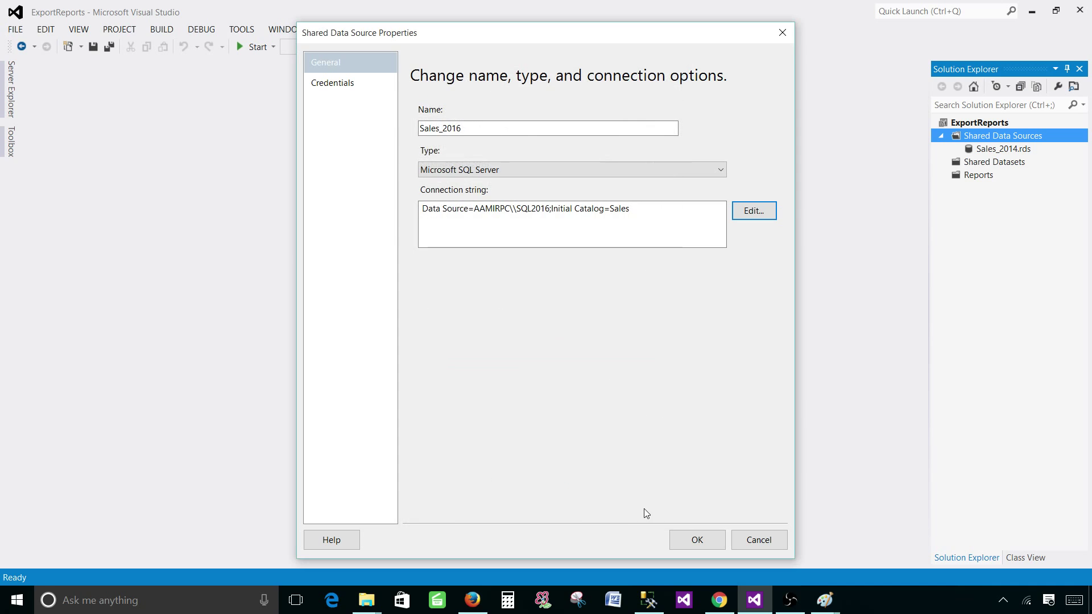
click(694, 539)
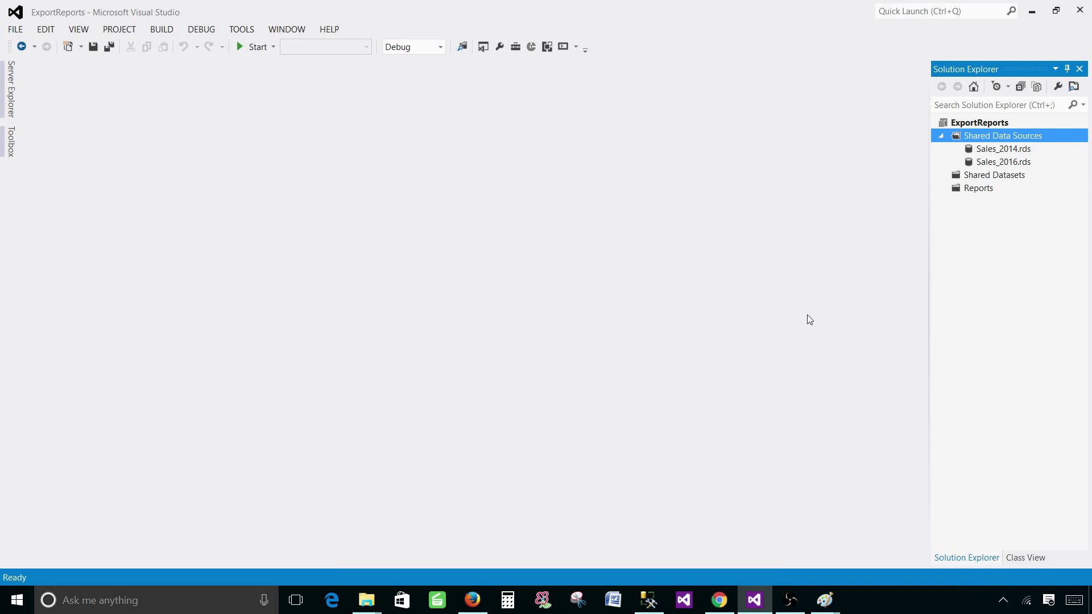
Add a new Report item to the Reports folder named LookupFunctionReport.rdl
click(987, 189)
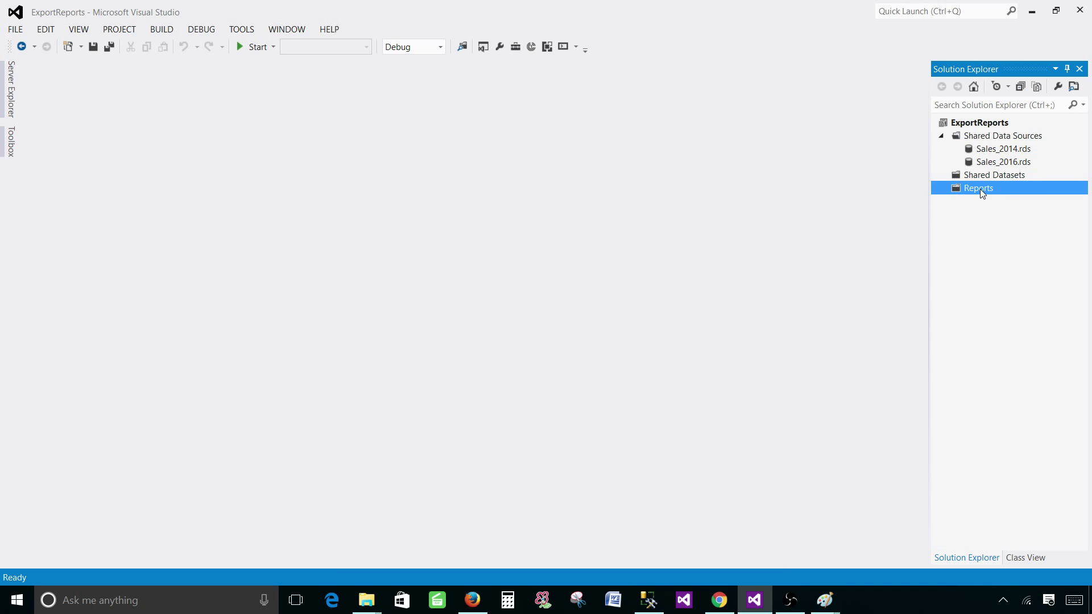
right_click(981, 189)
mouse_move(965, 211)
click(732, 220)
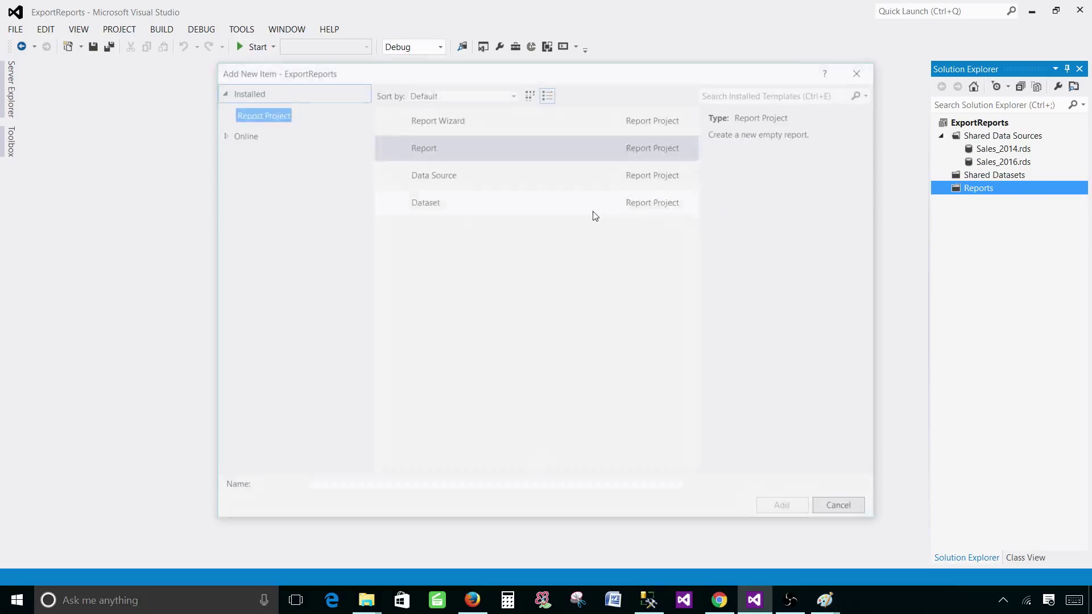
click(421, 150)
click(336, 490)
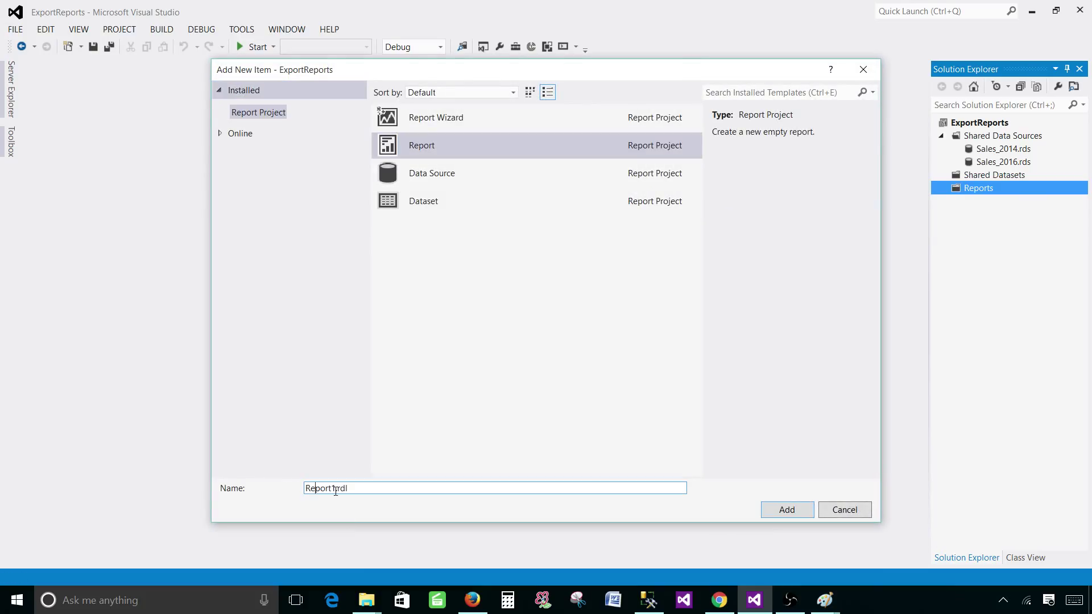
drag(333, 490, 225, 489)
key(End)
drag(334, 488, 179, 479)
key(Delete)
key(Delete)
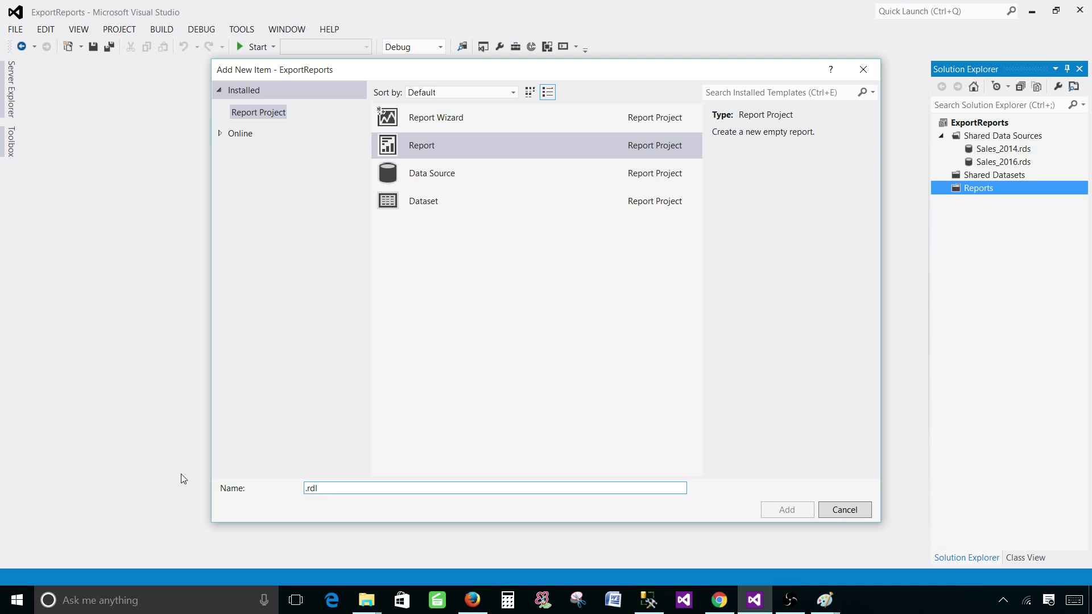
text(Lookup)
text(FunctionRepor)
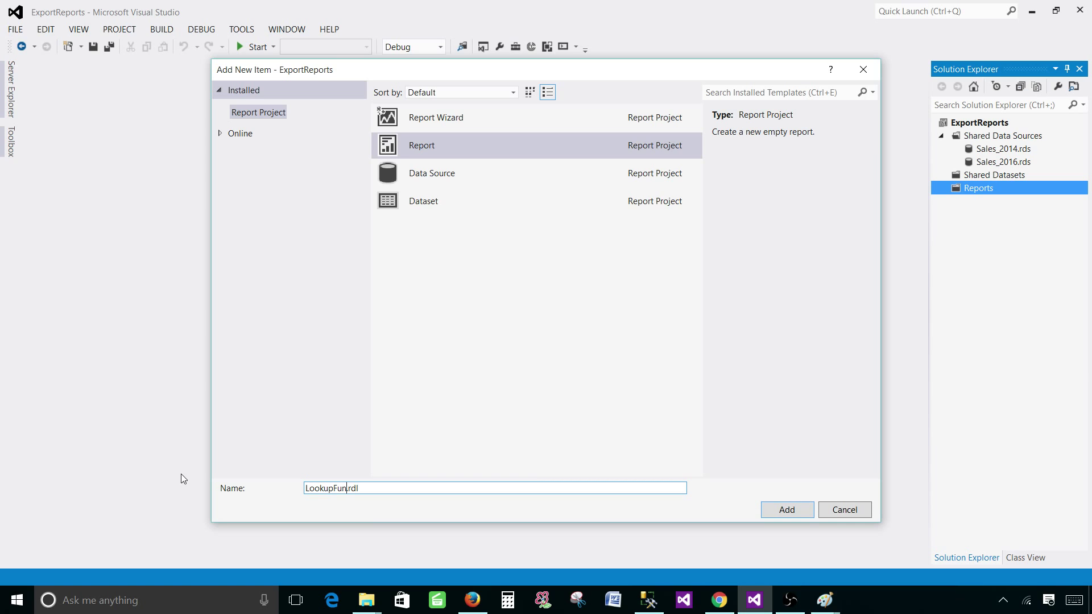
text(t)
key(Return)
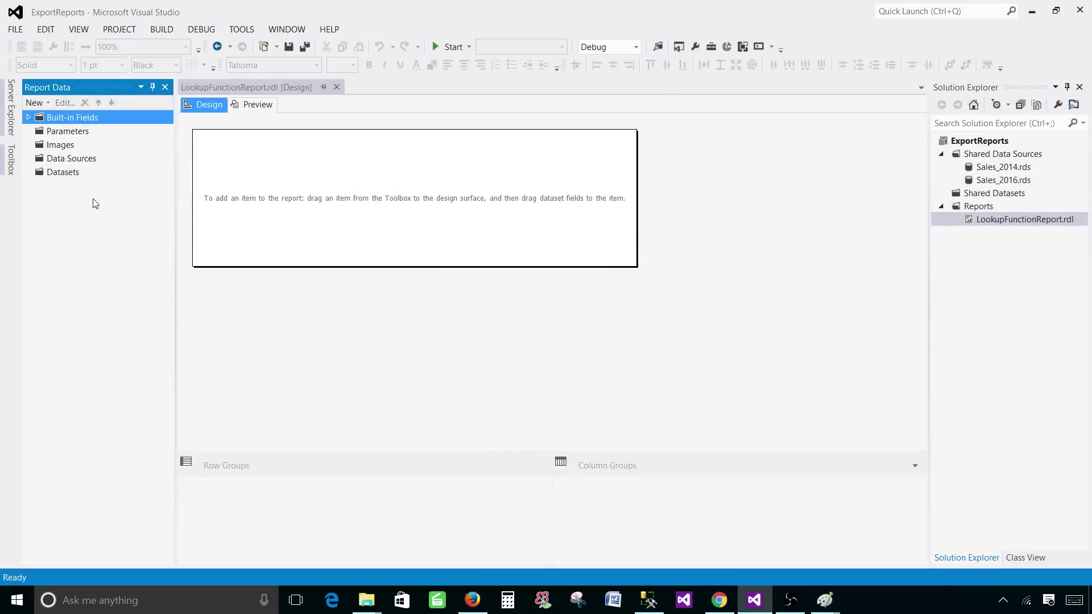
Add report data source Sales2014 referencing the shared Sales_2014 source
right_click(83, 159)
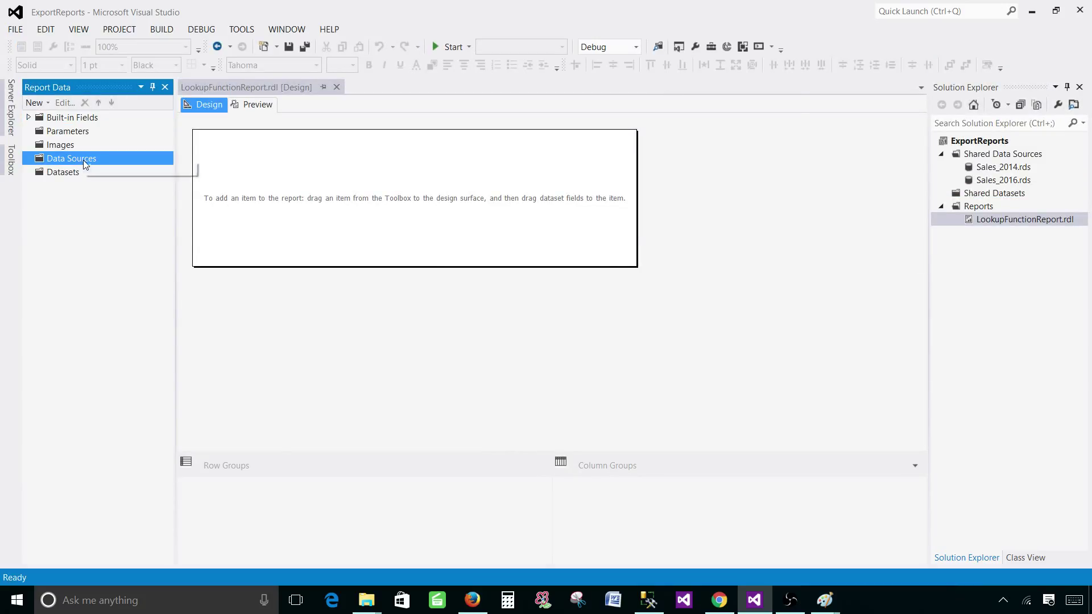
click(122, 171)
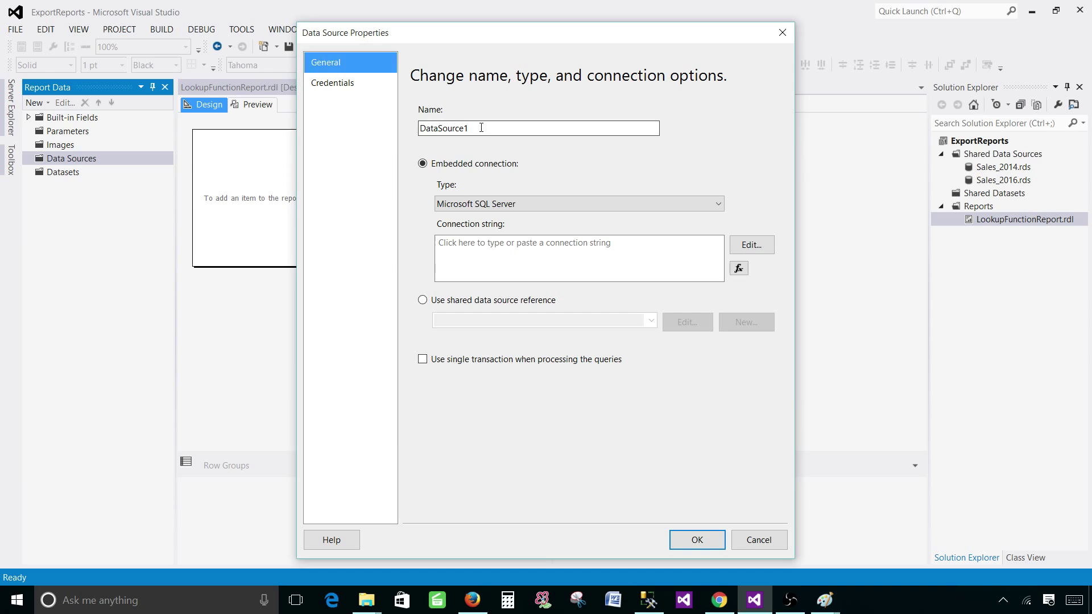
text(Sales)
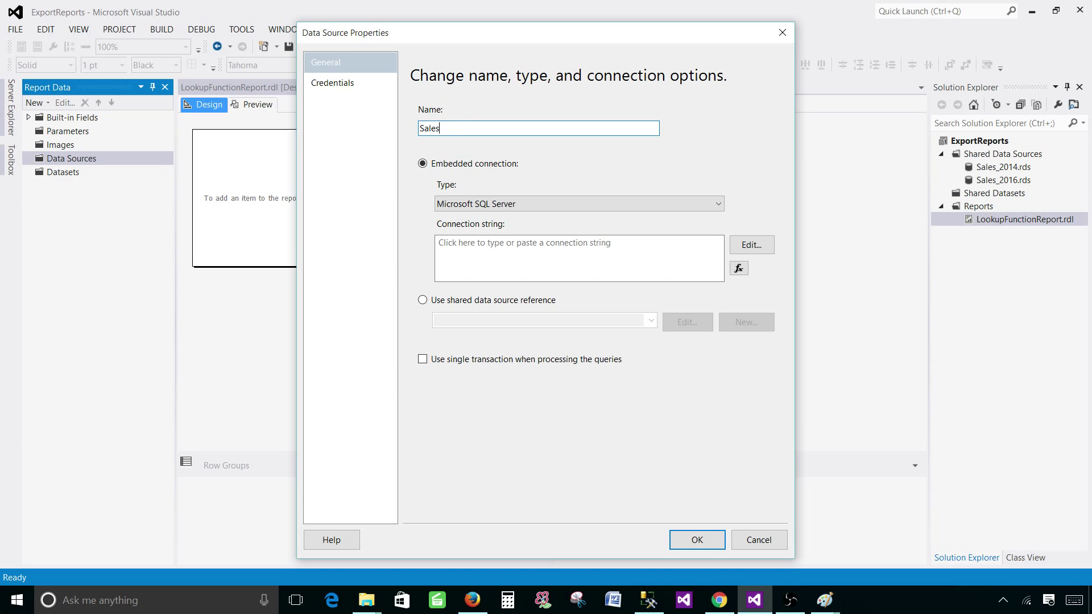
text(1014)
click(474, 300)
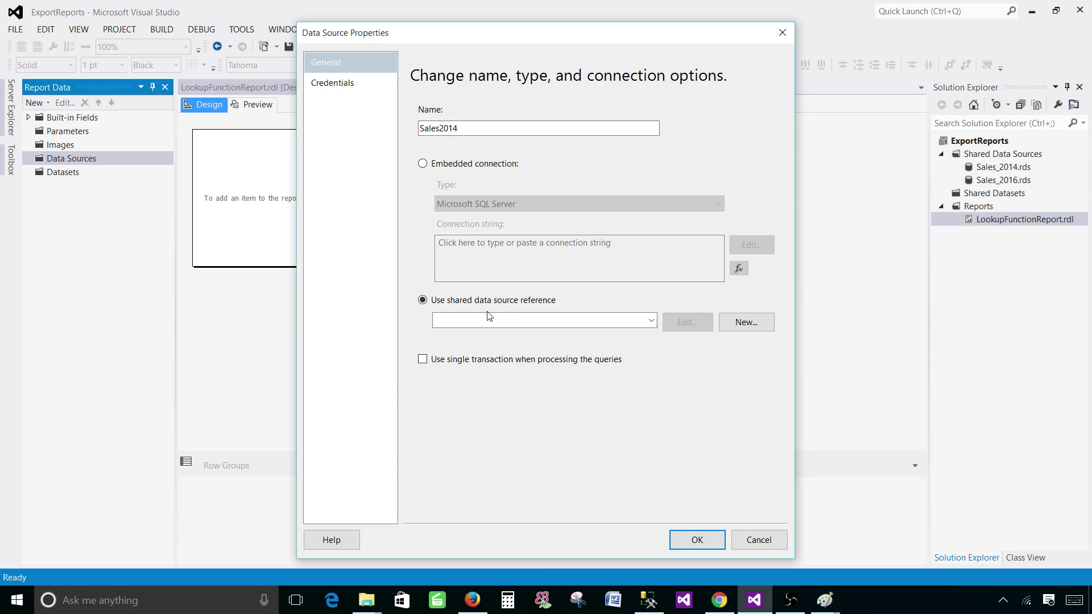
click(648, 322)
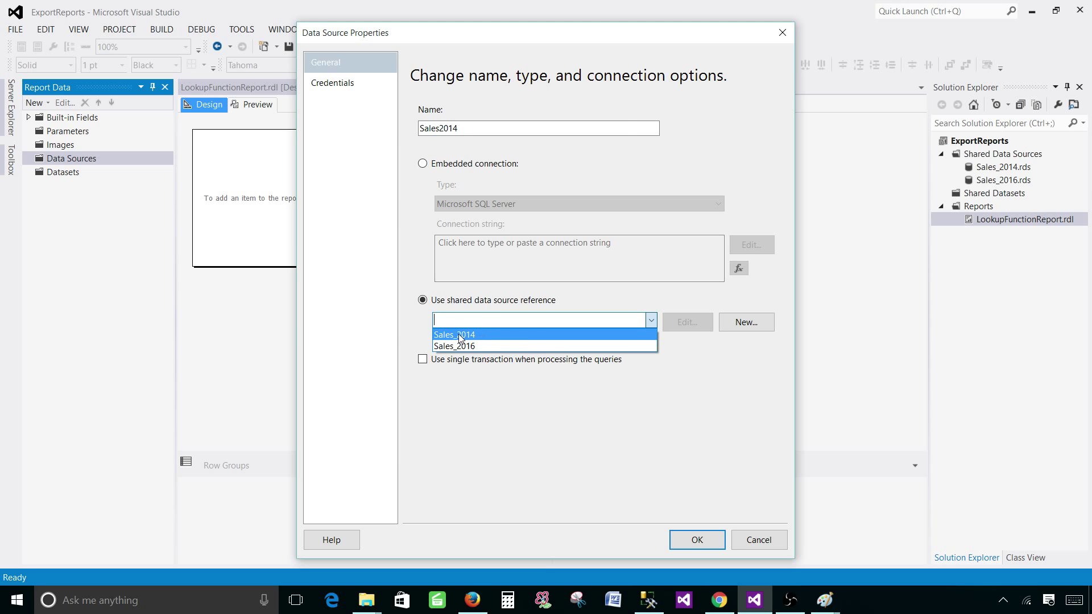
click(465, 335)
click(696, 540)
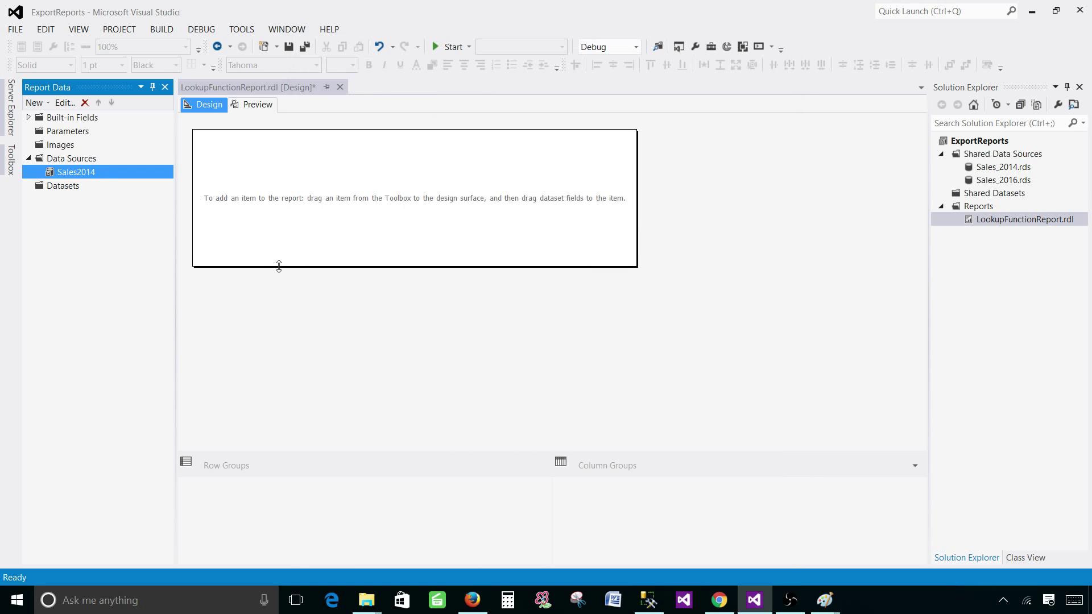
Add report data source Sales2016 referencing the shared Sales_2016 source
right_click(67, 162)
click(128, 165)
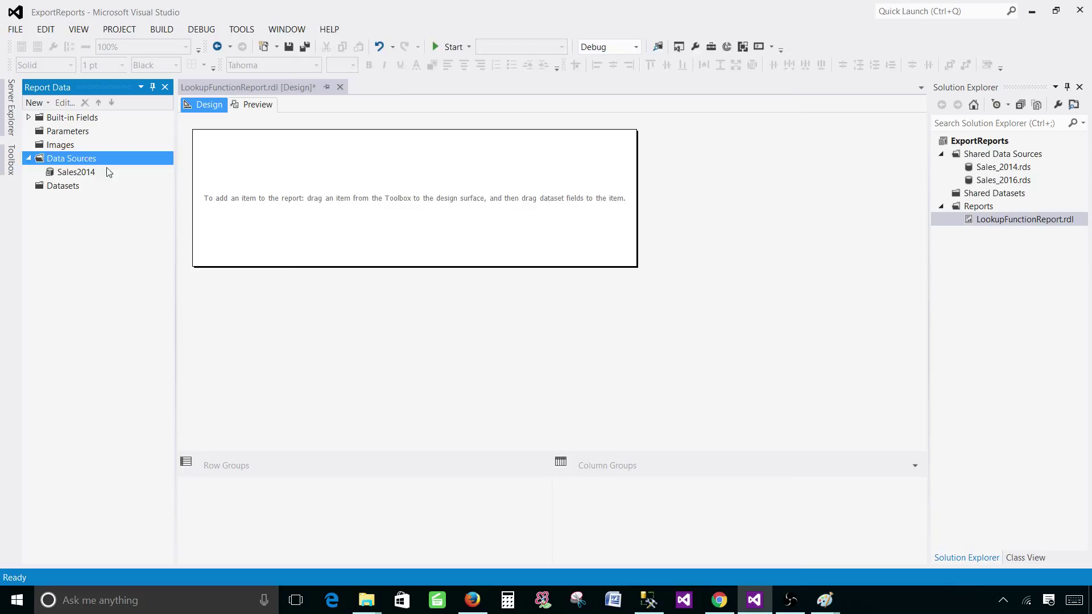
double_click(483, 127)
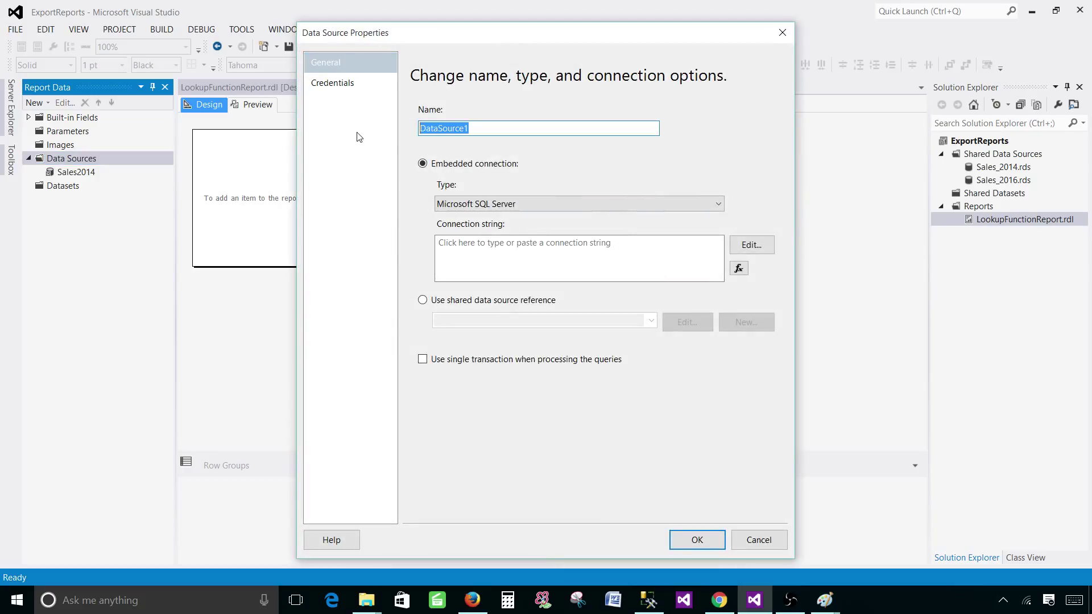
text(Sales2016)
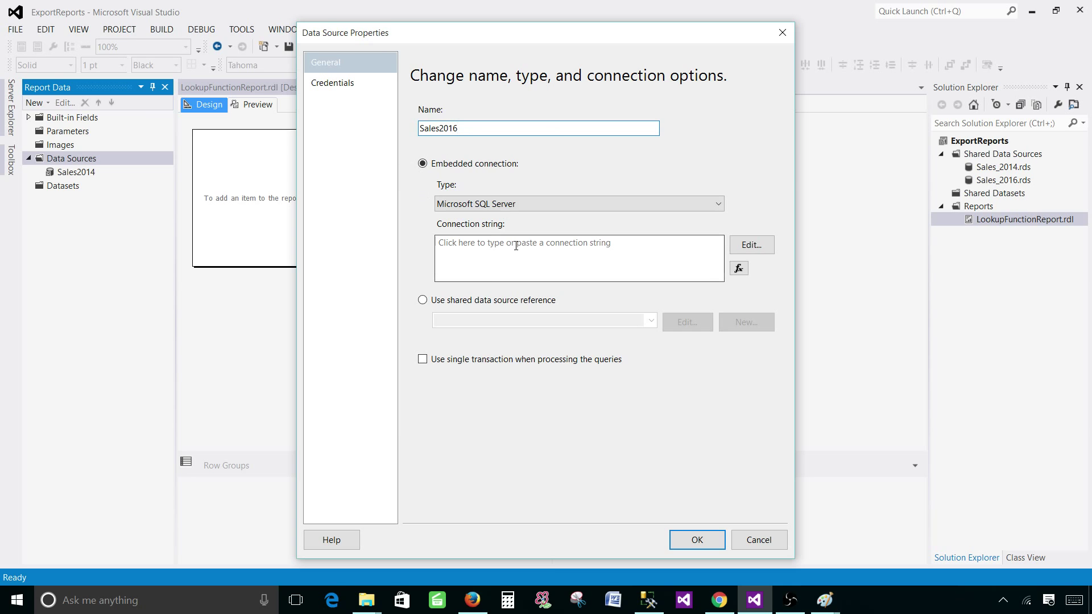
click(458, 304)
click(651, 320)
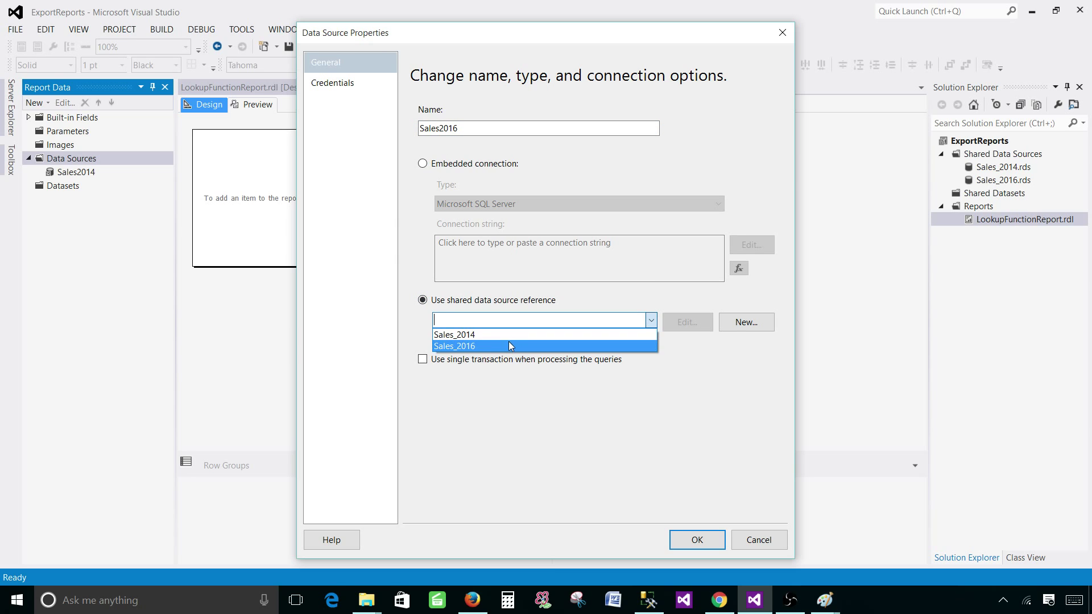
click(580, 347)
click(698, 532)
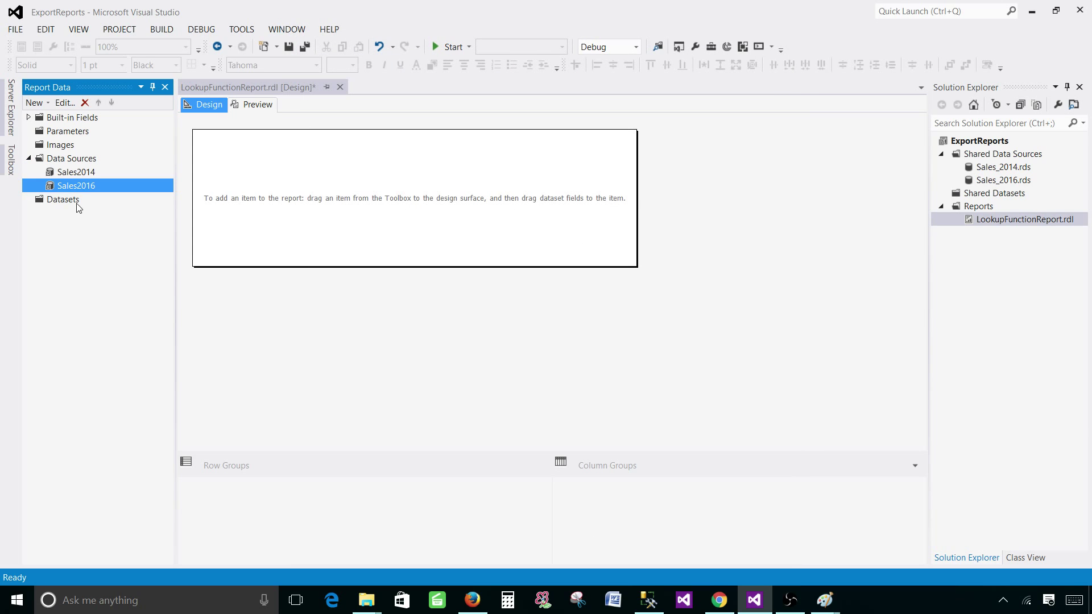
click(61, 202)
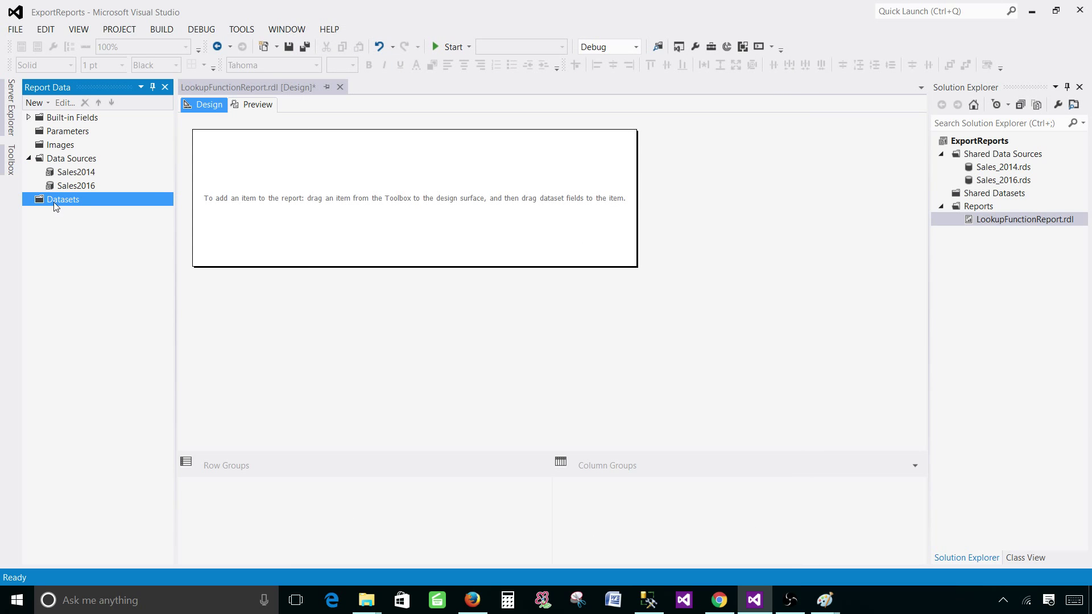
Add a new report dataset named DSET_Sales_2014
right_click(57, 201)
click(61, 178)
click(68, 173)
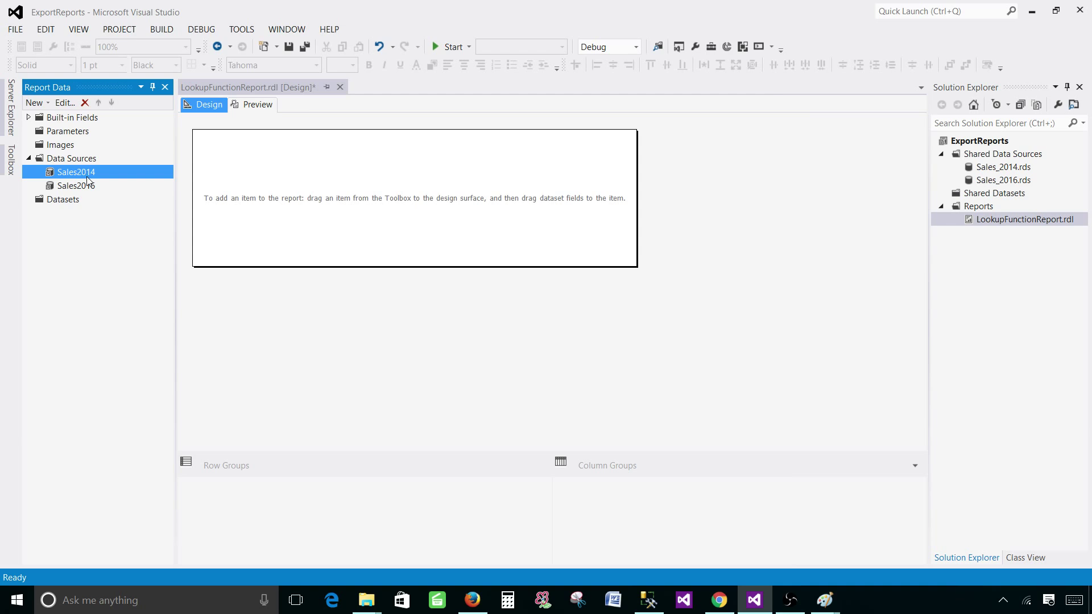
click(77, 186)
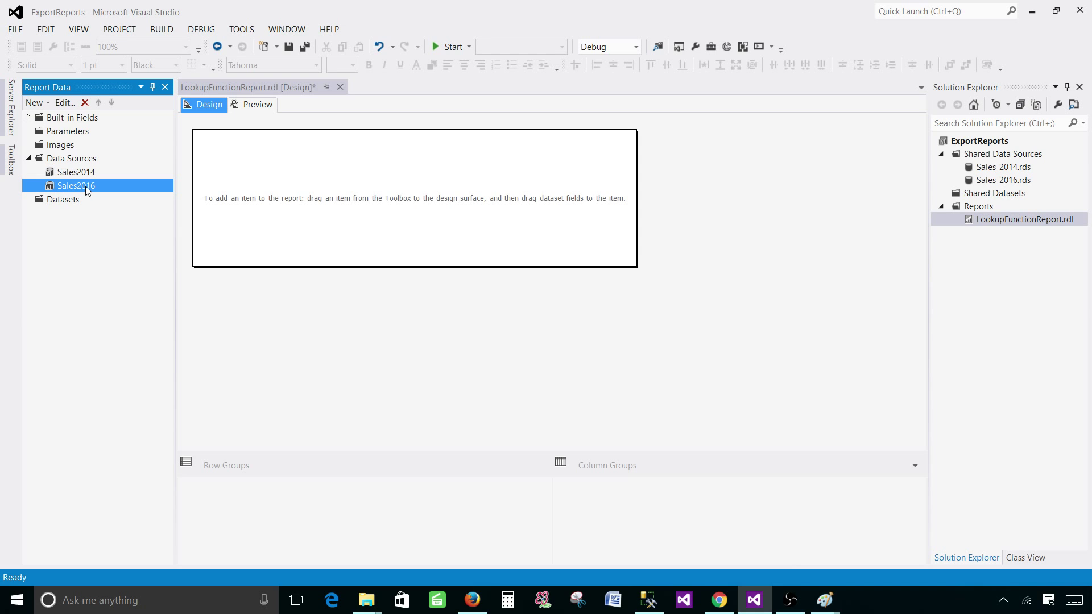
click(81, 198)
right_click(80, 198)
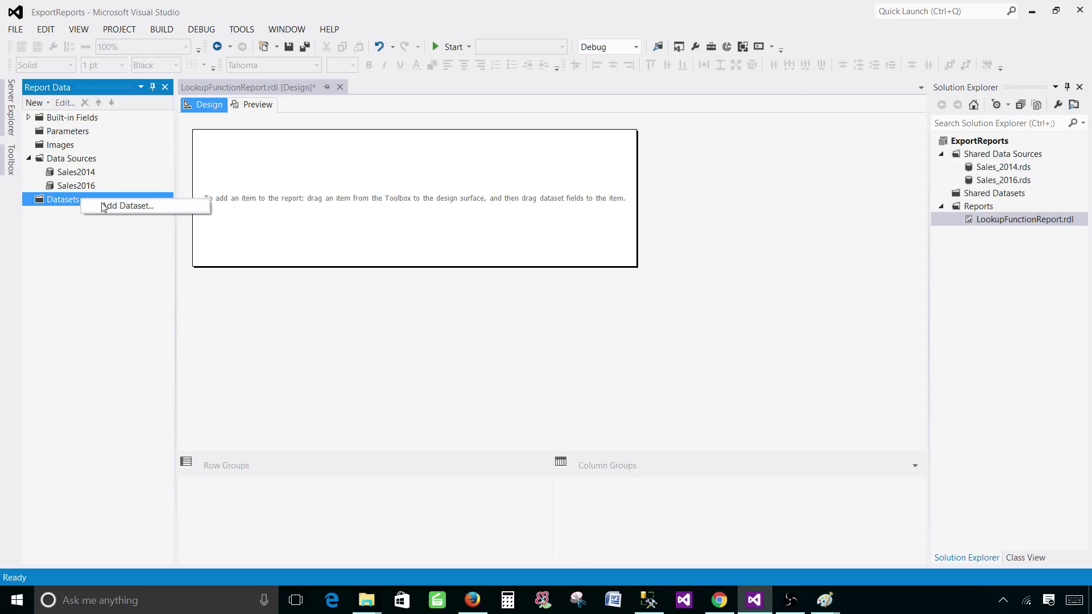
click(103, 205)
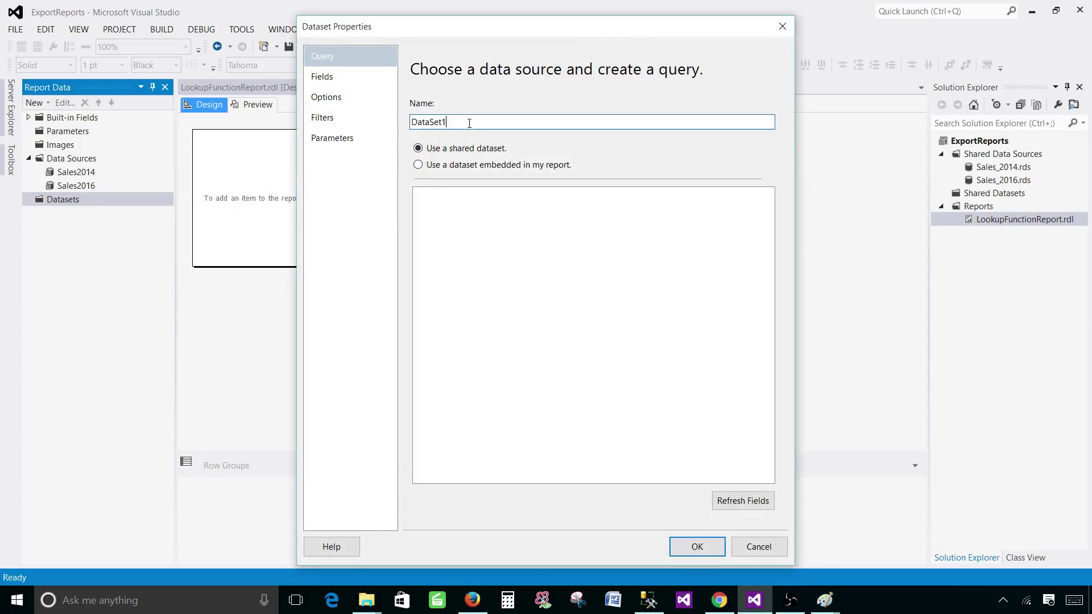
text(DS)
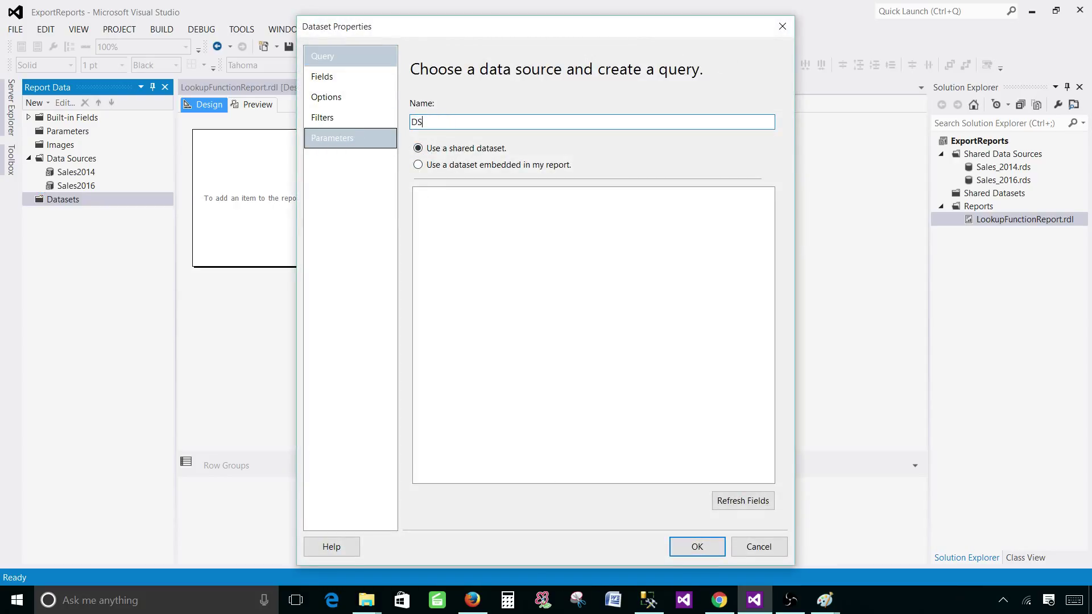
key(BackSpace)
text(SET_Sales_2014)
Copy the Select * from dbo.SalePerson query from Management Studio
click(649, 600)
drag(502, 98, 295, 98)
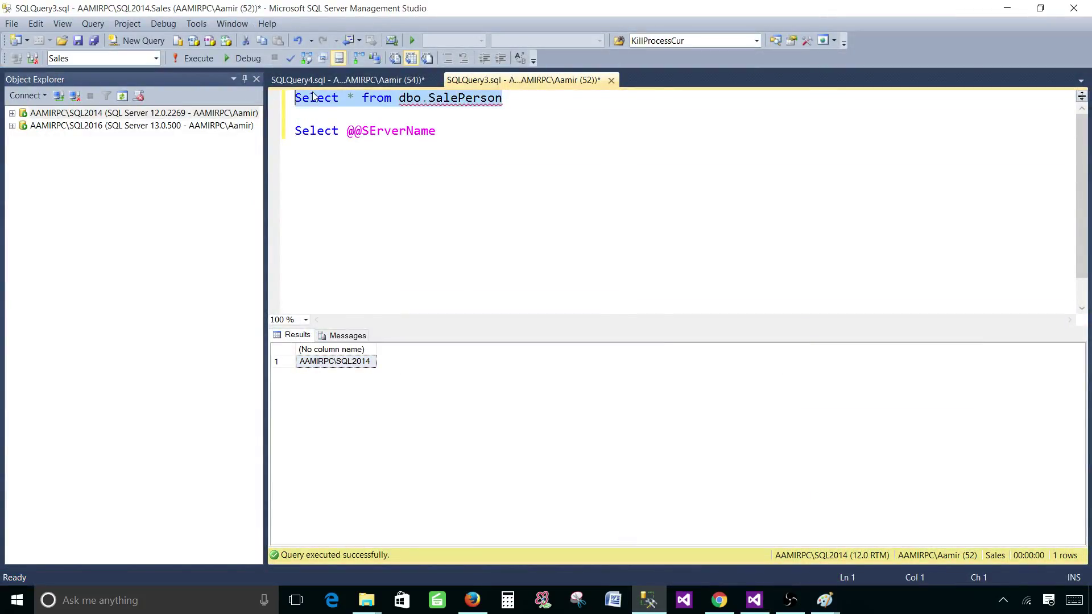
right_click(296, 96)
click(367, 117)
Embed DSET_Sales_2014 on the Sales2014 source, paste the SalePerson query, and confirm the dataset
click(757, 600)
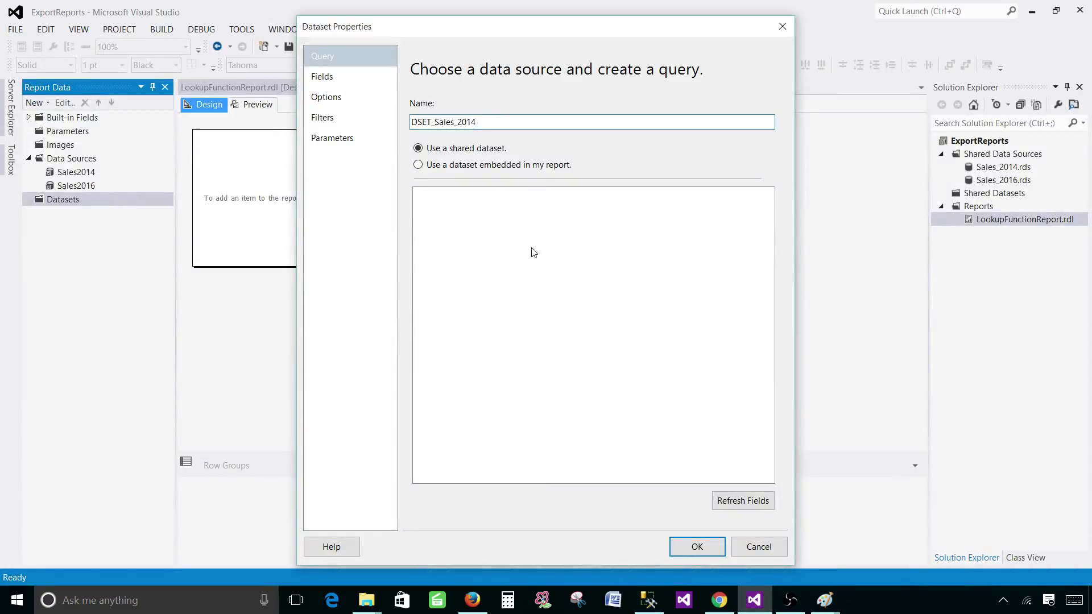
click(436, 167)
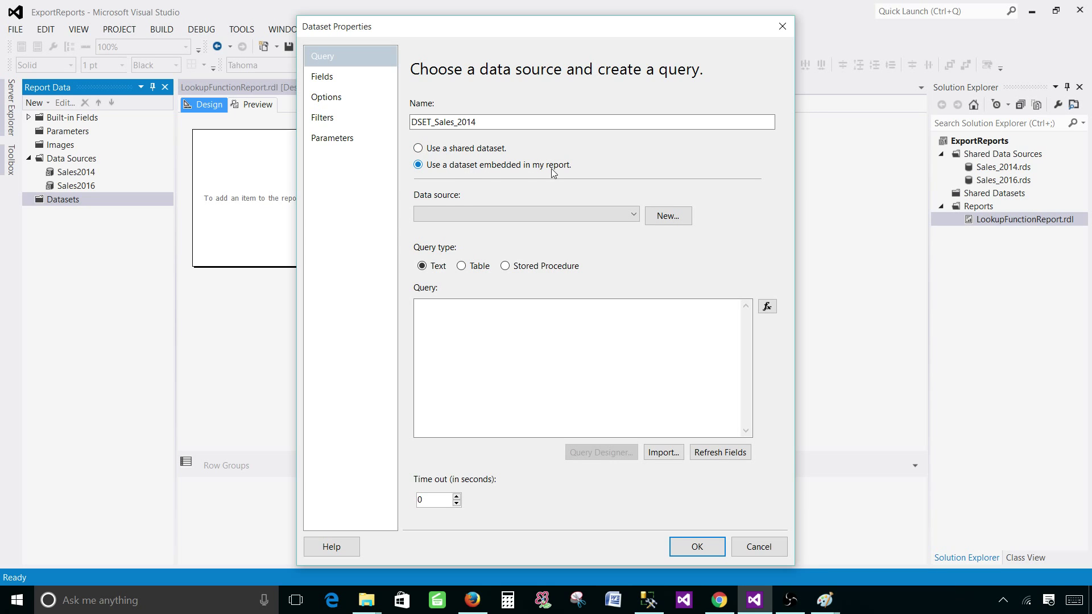
click(429, 215)
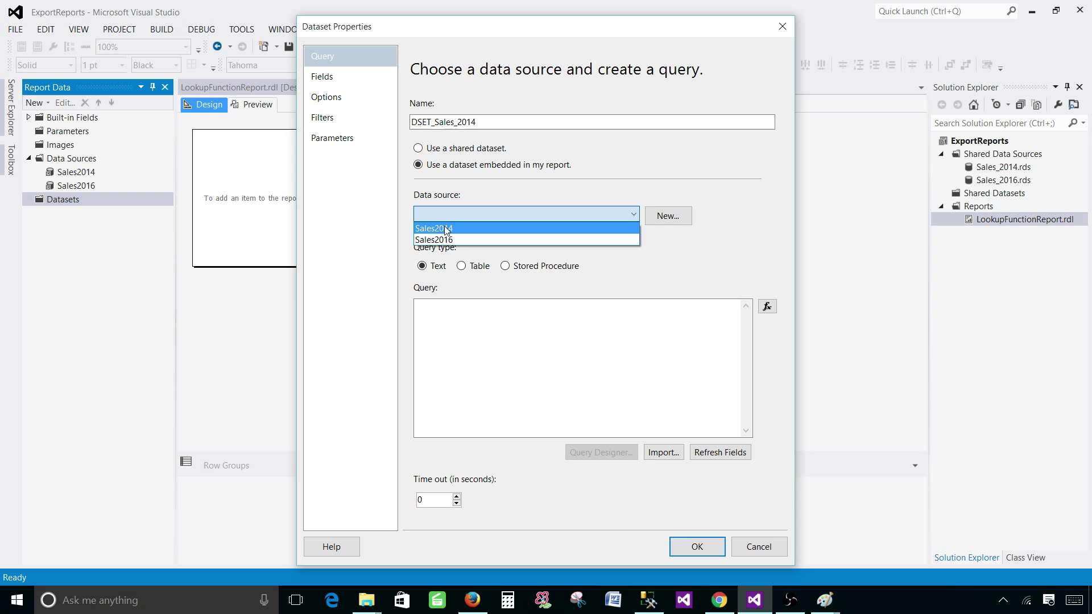
click(446, 228)
click(488, 316)
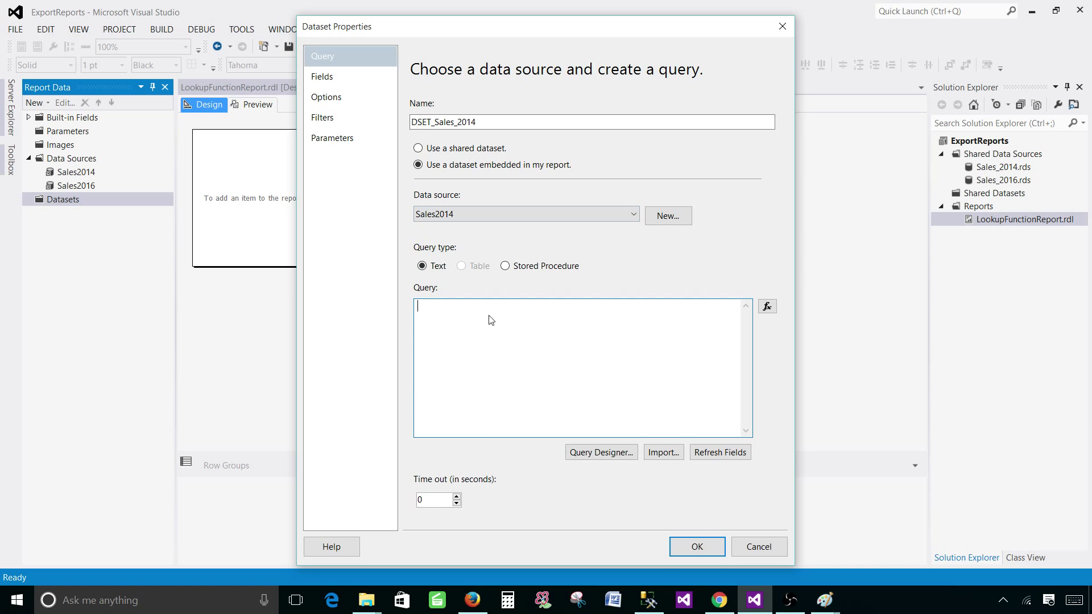
right_click(488, 316)
click(438, 368)
click(697, 546)
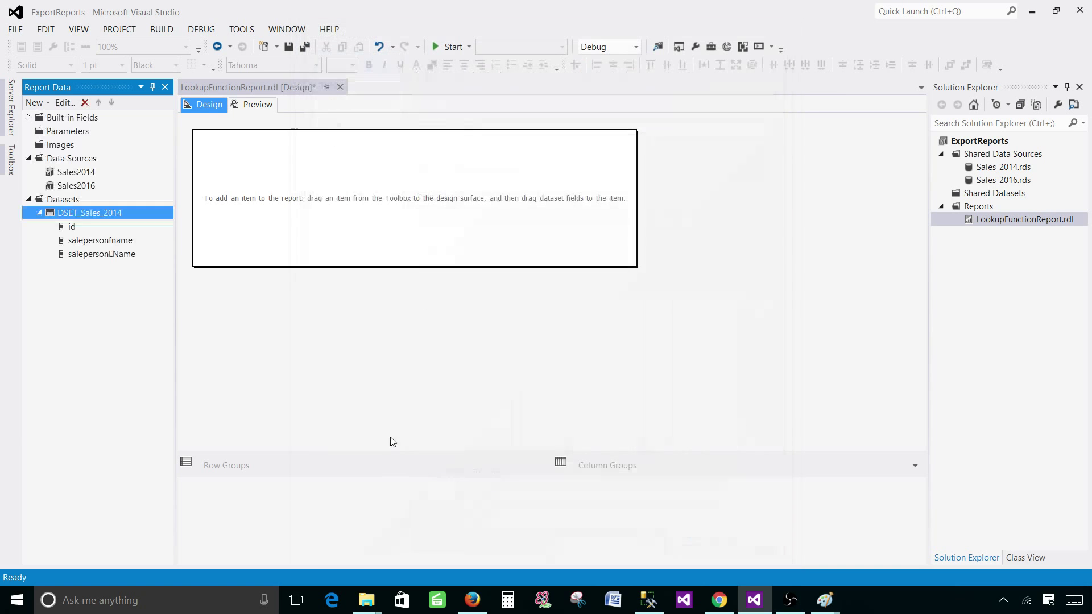
Add a dataset named DSET_Sales_2016, embedded in the report, using the Sales2016 data source
click(73, 202)
right_click(73, 203)
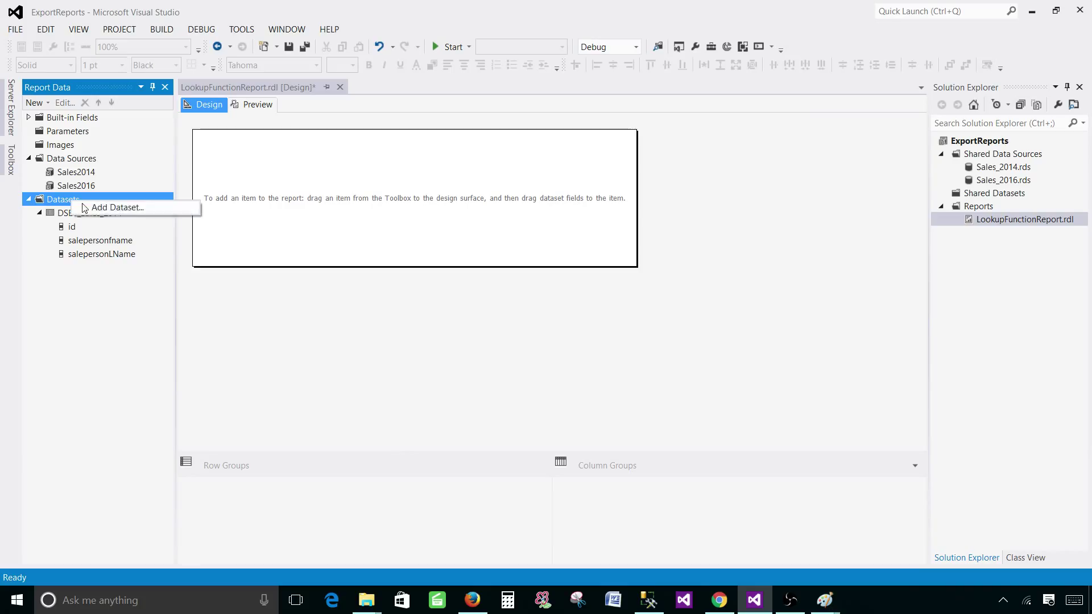
click(105, 207)
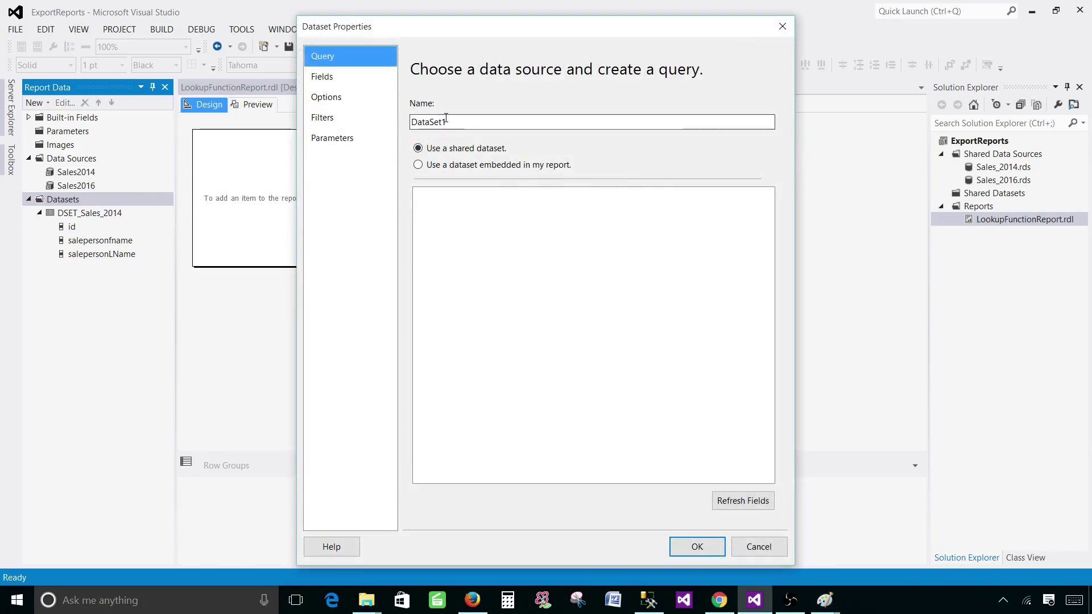
text(D)
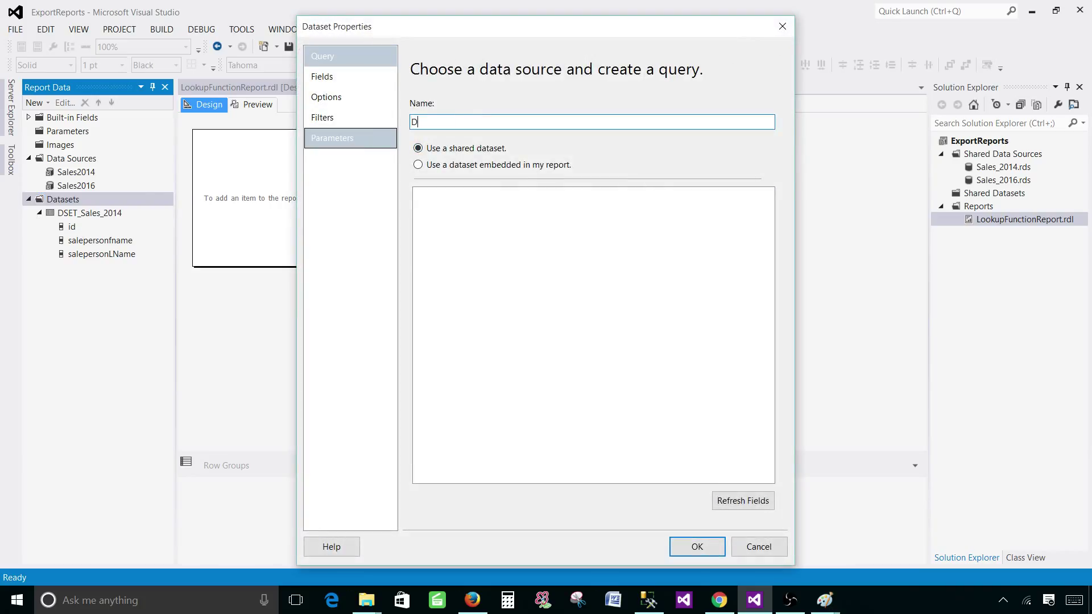
text(SET_Sales_2016)
click(479, 167)
click(464, 214)
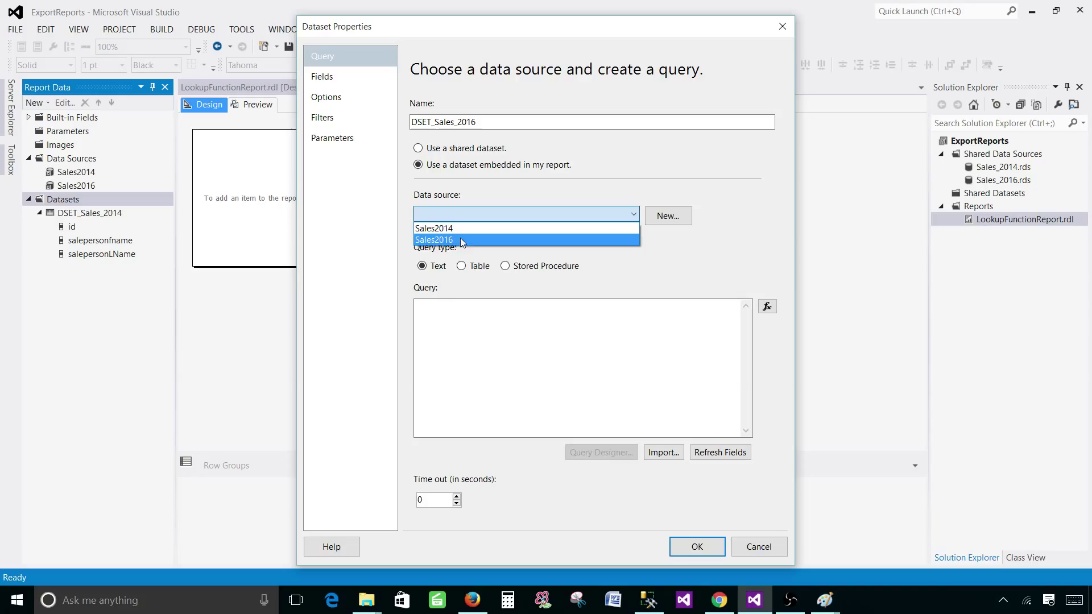
click(459, 238)
click(475, 335)
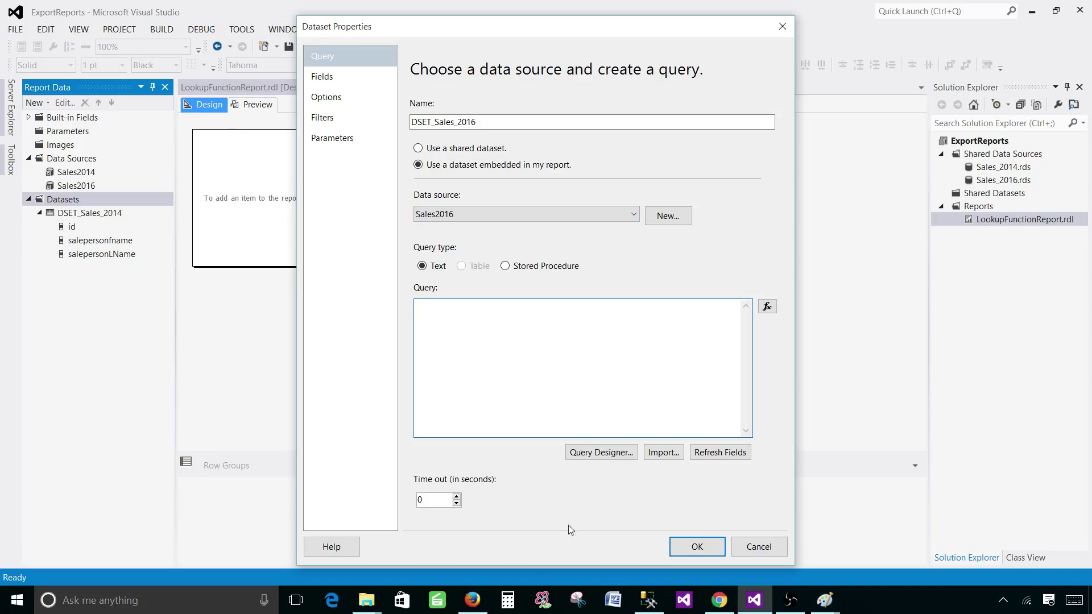
Copy the SalepersonLocation query text from SQL Server Management Studio
click(648, 600)
click(317, 81)
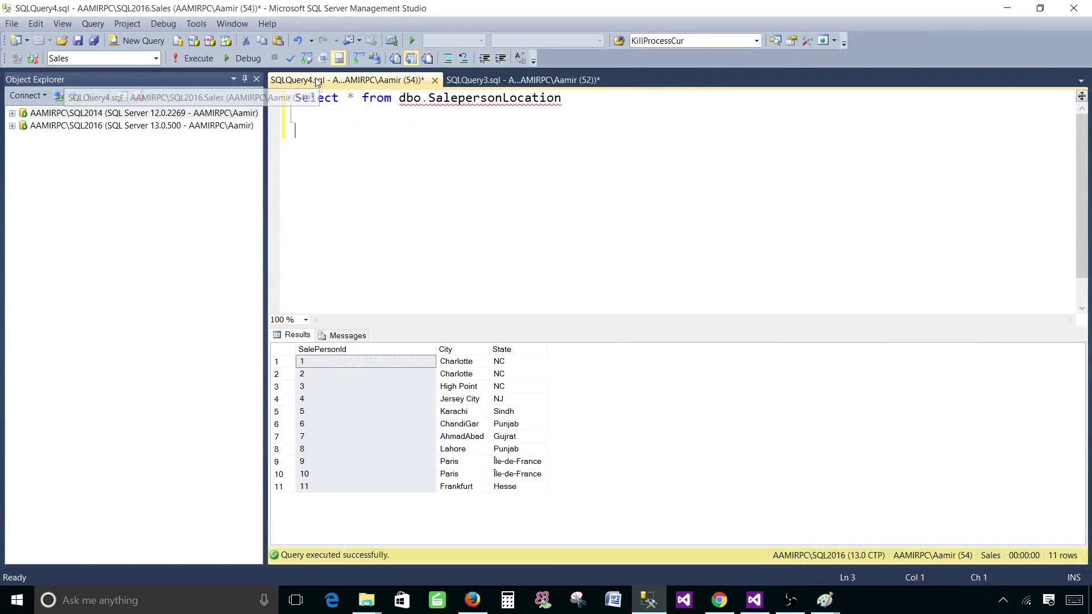
click(379, 115)
drag(568, 100, 295, 80)
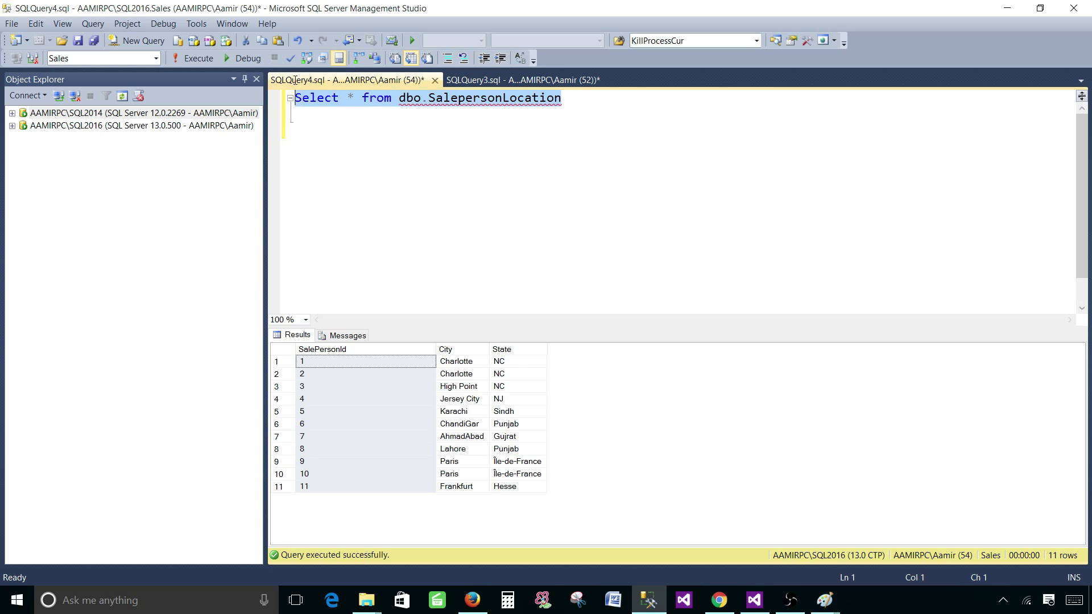
right_click(329, 96)
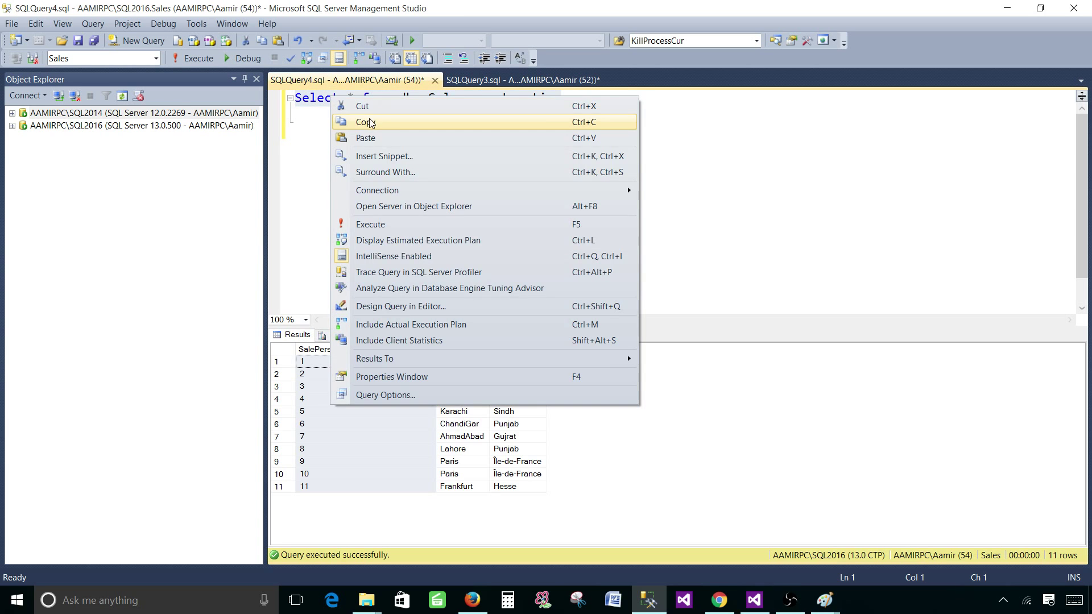
click(369, 119)
Paste the SalepersonLocation query into DSET_Sales_2016 and confirm the dataset
click(754, 600)
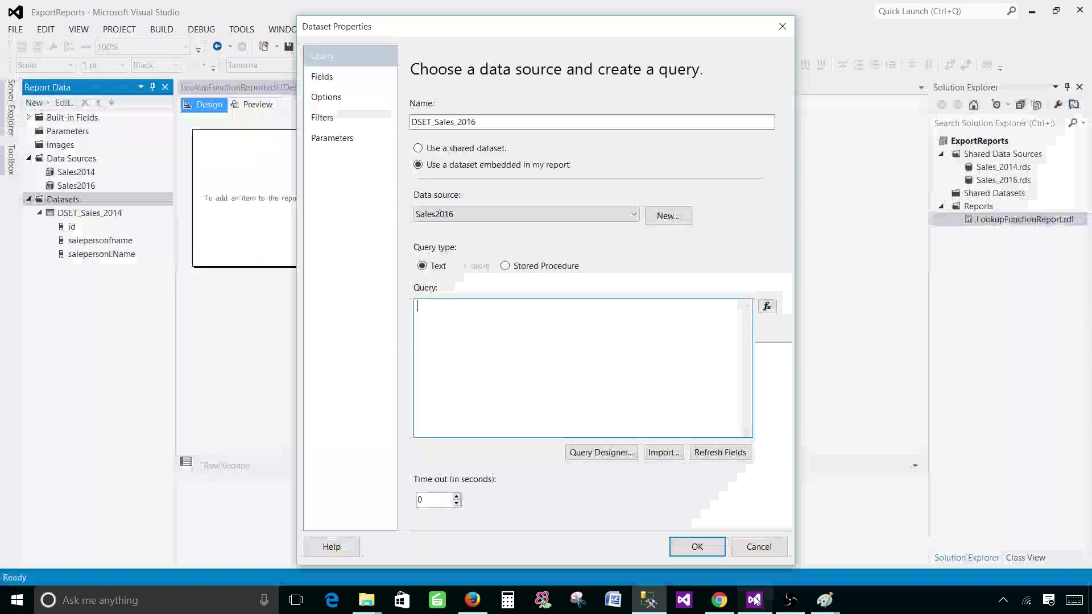
right_click(501, 330)
click(428, 381)
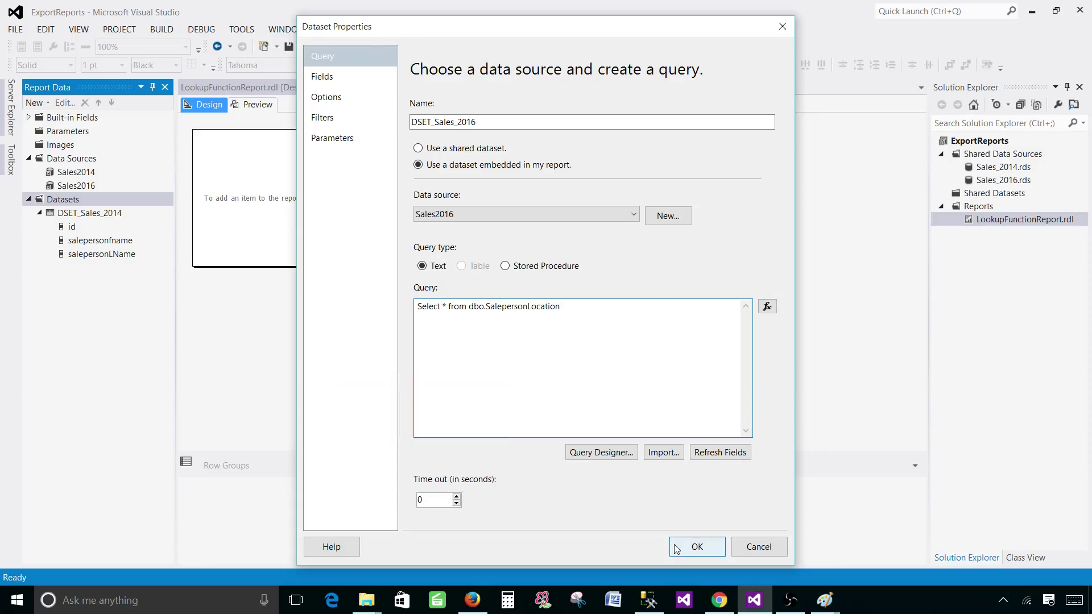
click(695, 546)
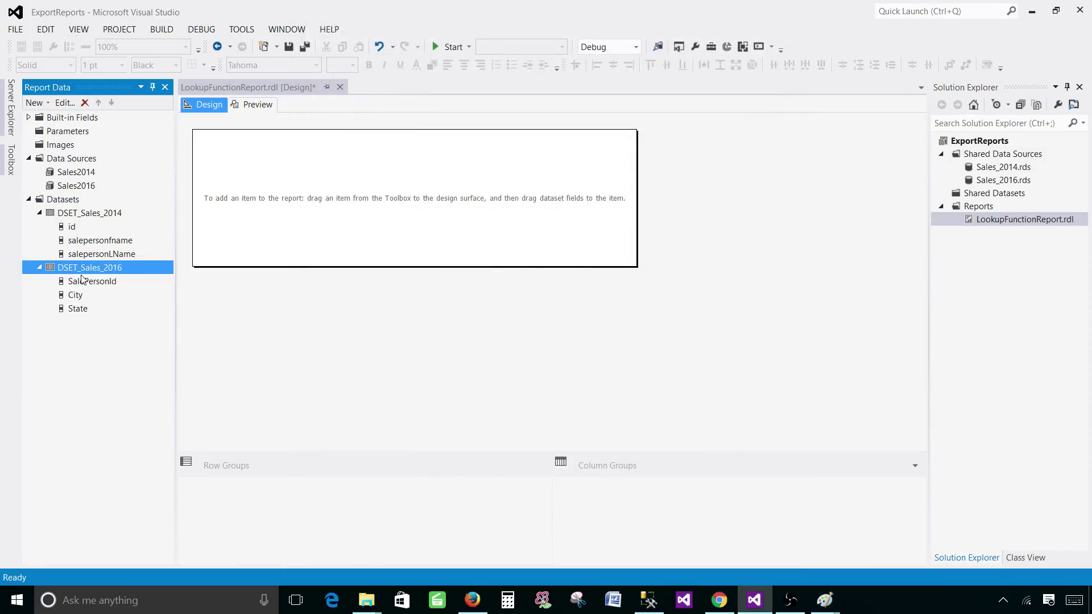
Review the dataset fields: id, salepersonfname, salepersonLName, SalePersonId and City
click(74, 215)
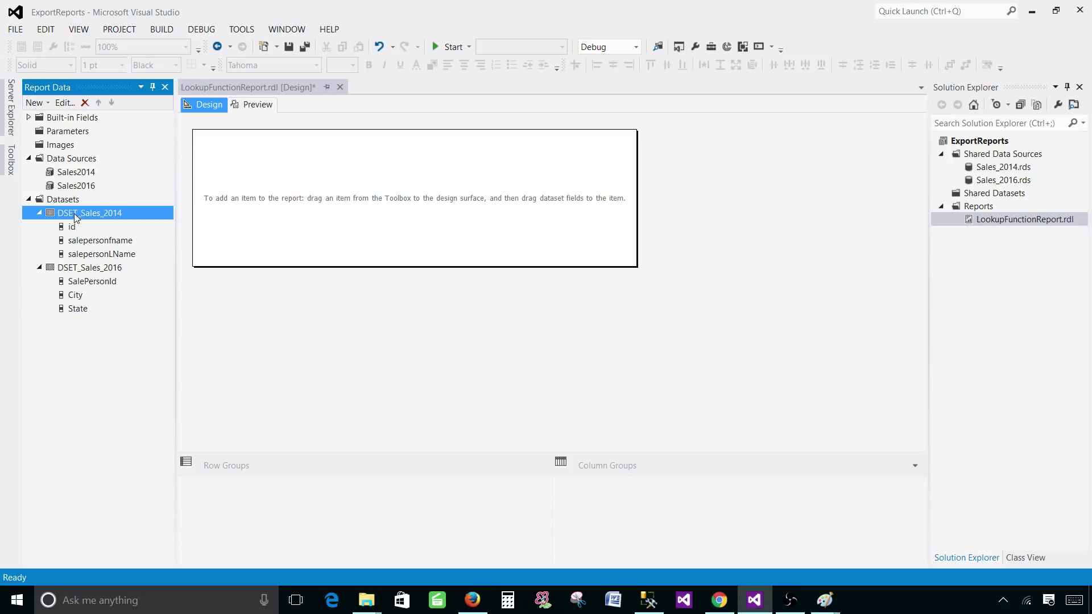
click(72, 230)
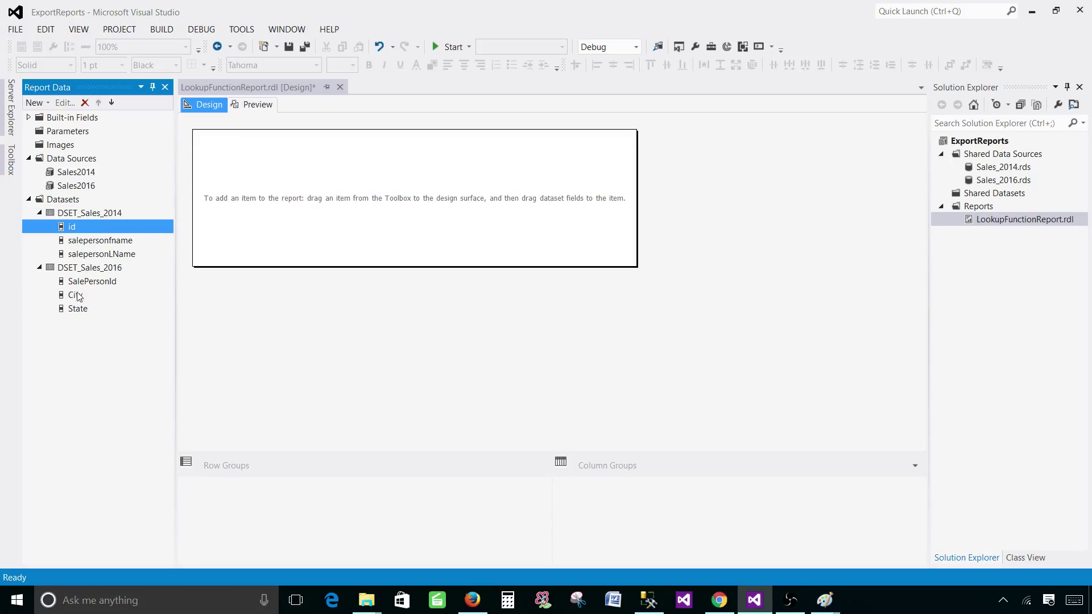
click(97, 284)
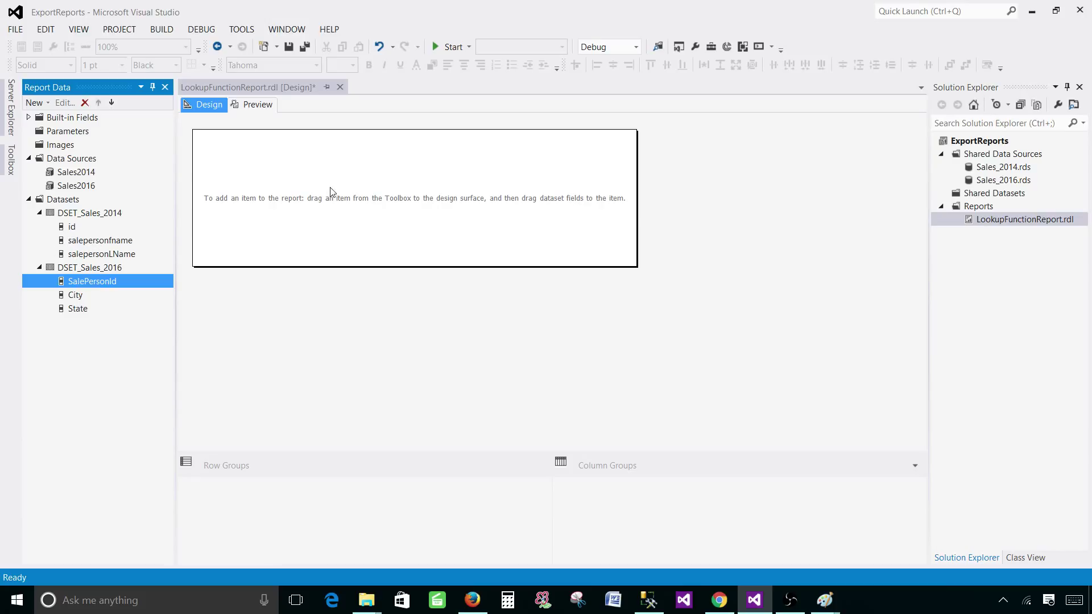
right_click(342, 172)
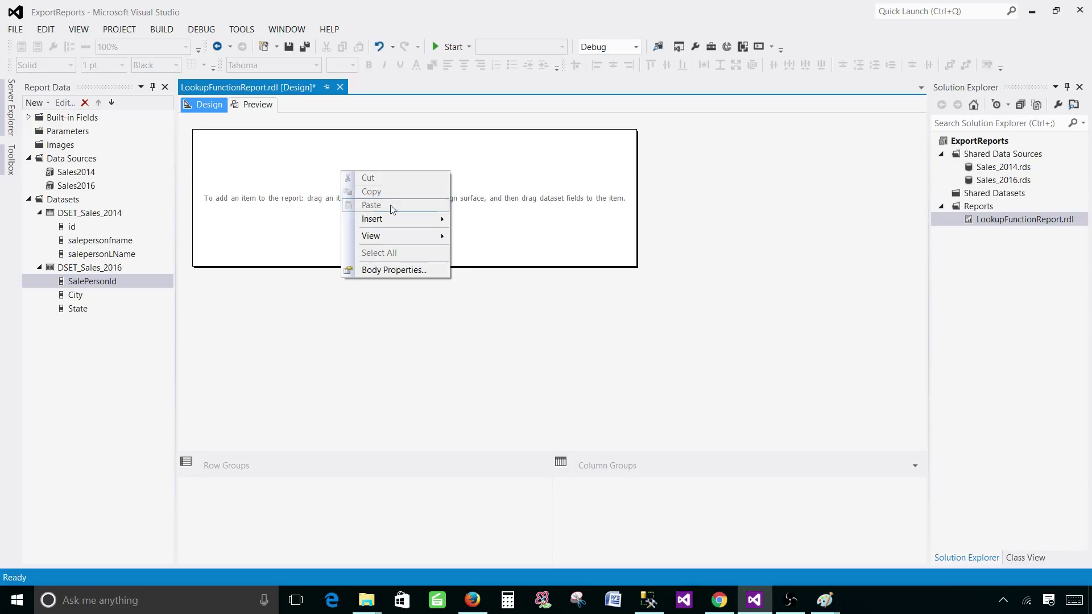
click(79, 242)
click(95, 257)
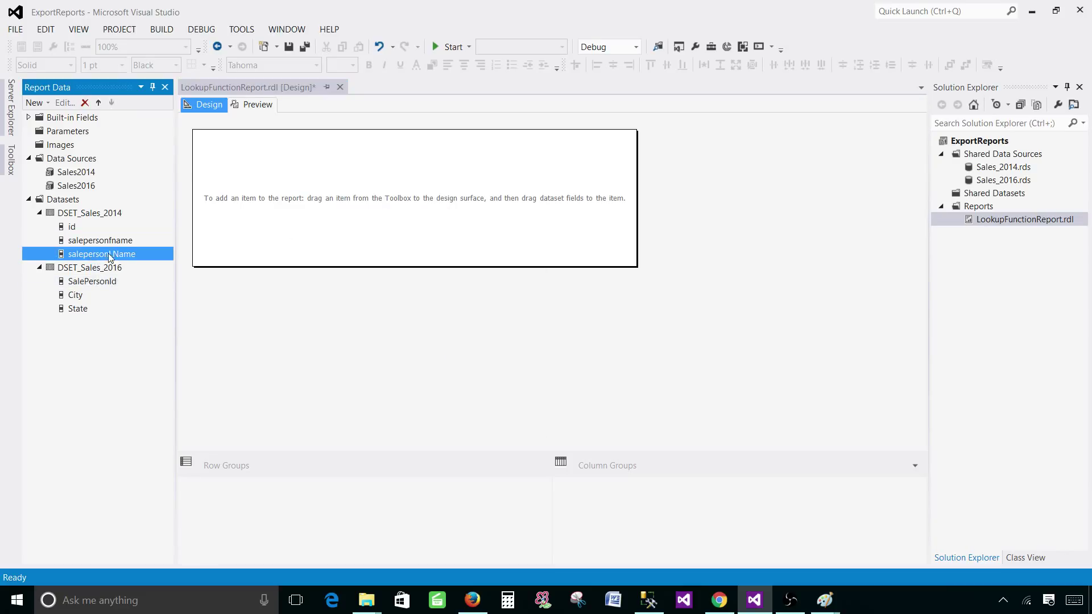
click(106, 242)
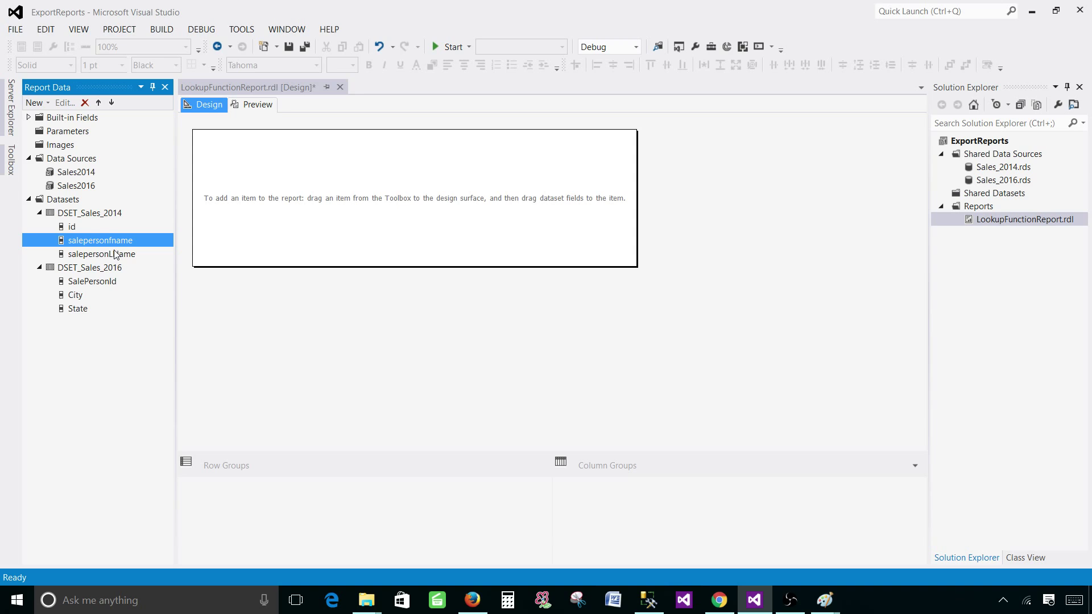
click(113, 255)
click(80, 294)
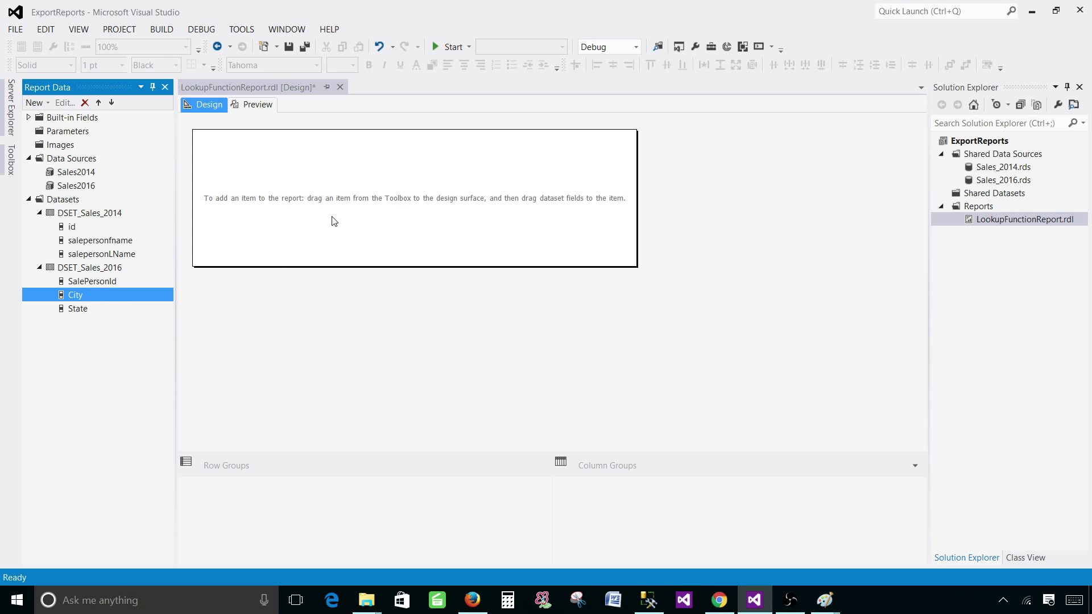
Insert a table and fill its columns with id, salepersonfname and salepersonLName
right_click(321, 170)
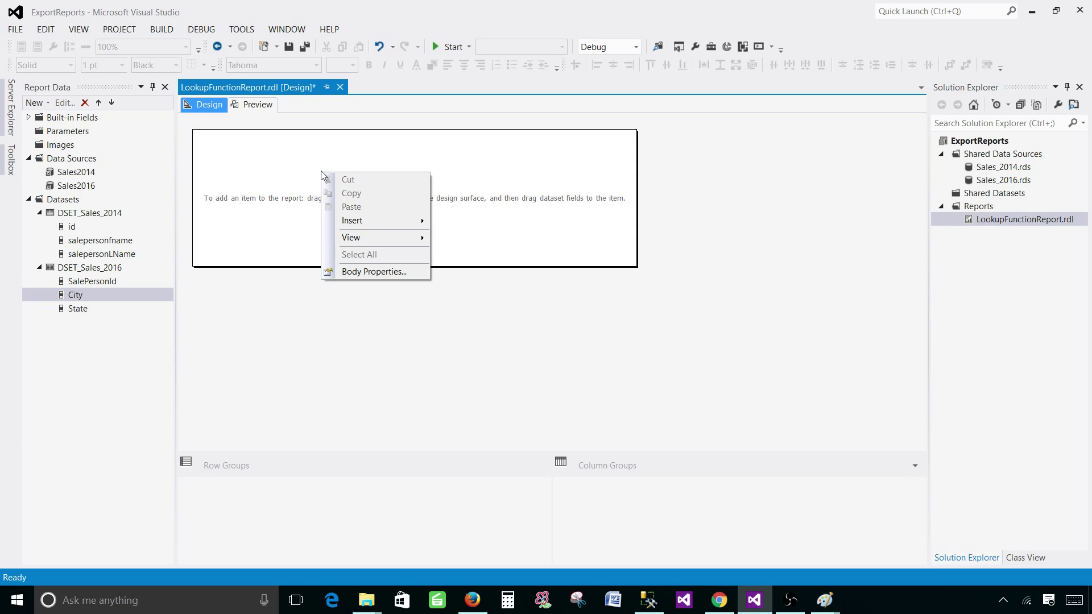
mouse_move(370, 222)
click(473, 251)
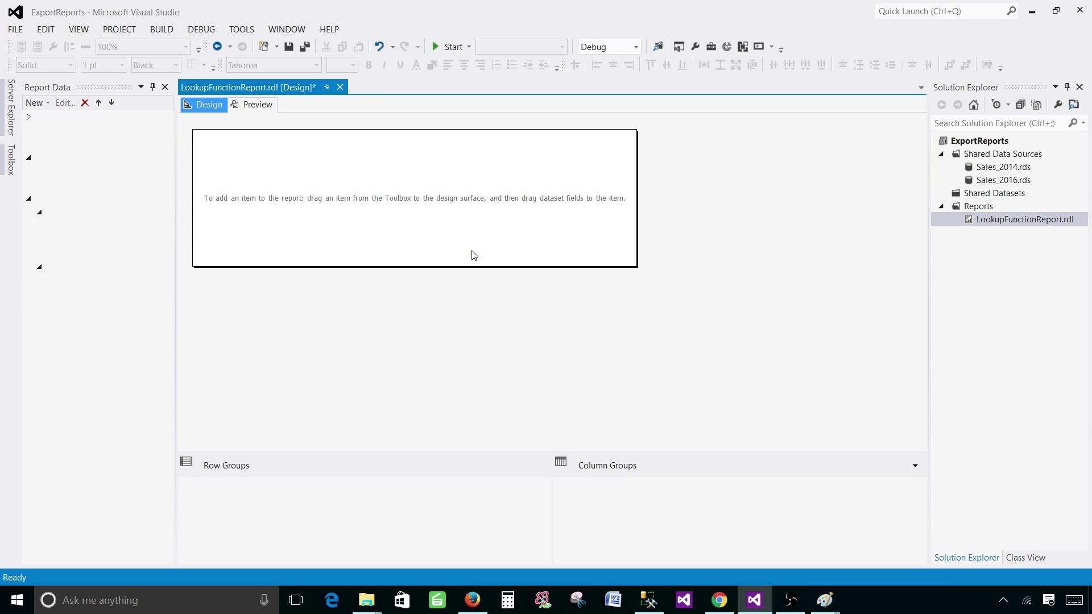
drag(72, 232, 353, 197)
drag(90, 239, 387, 199)
drag(82, 257, 458, 191)
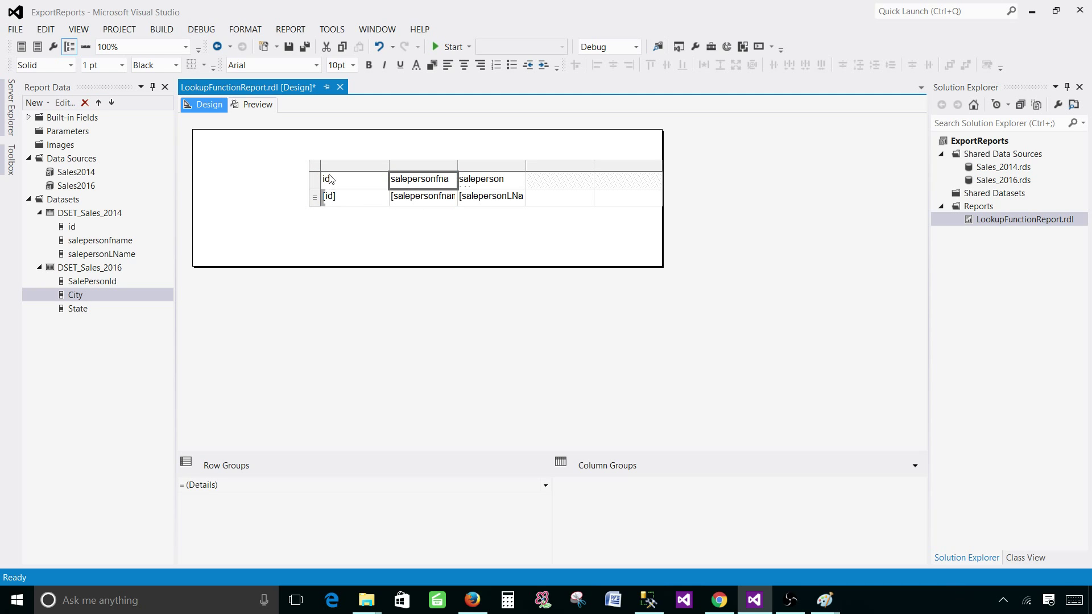
Move the table to the report's left edge and select the empty fourth data cell
click(328, 172)
drag(325, 171, 207, 171)
click(275, 220)
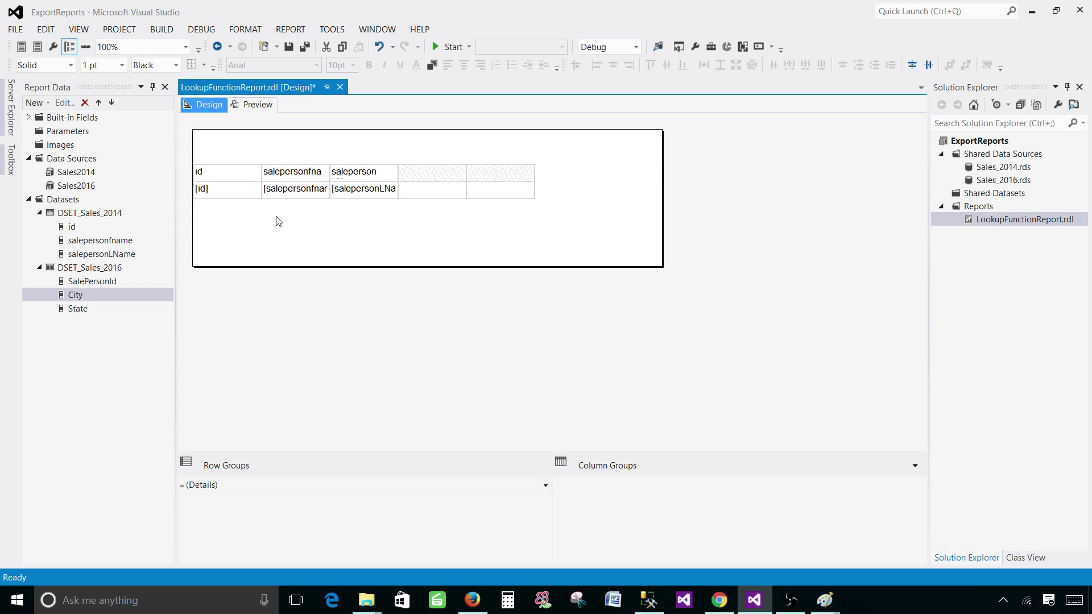
click(434, 192)
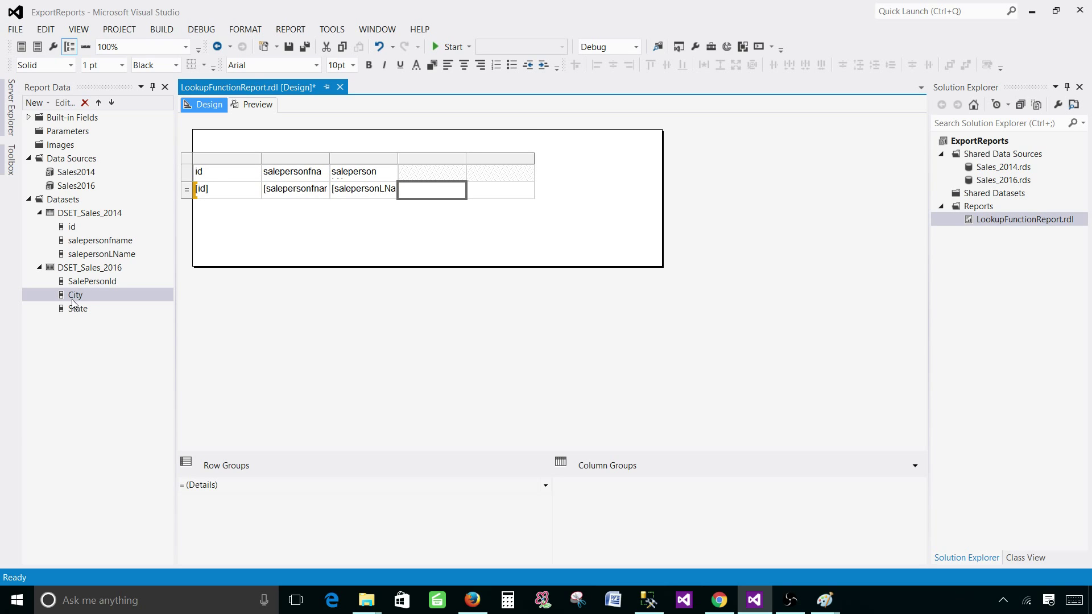
Start the cell expression with =Lookup( and list the DSET_Sales_2014 fields
right_click(446, 191)
click(535, 285)
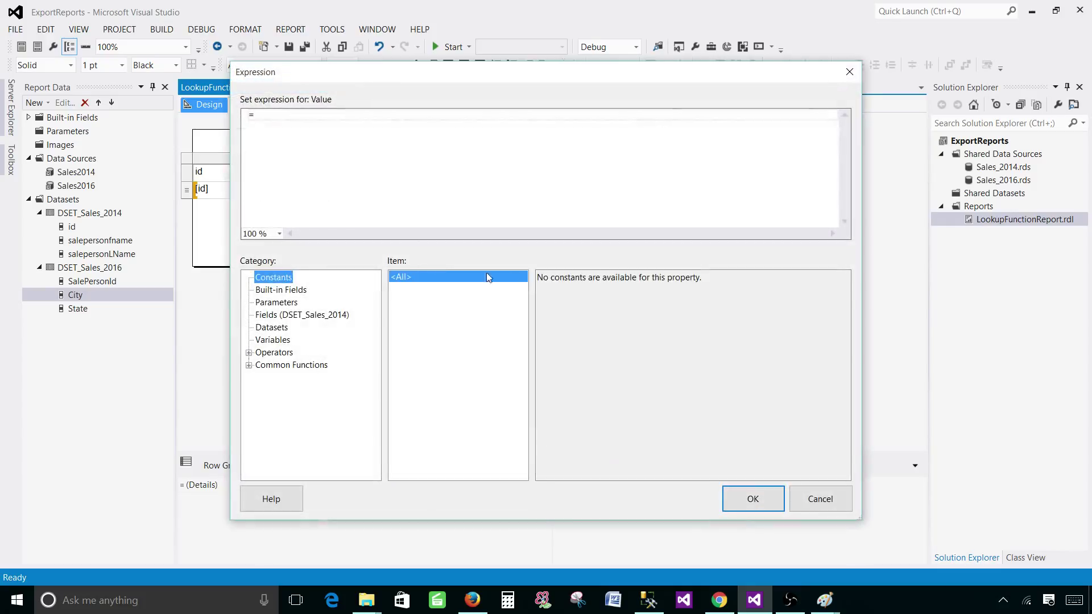
text(L)
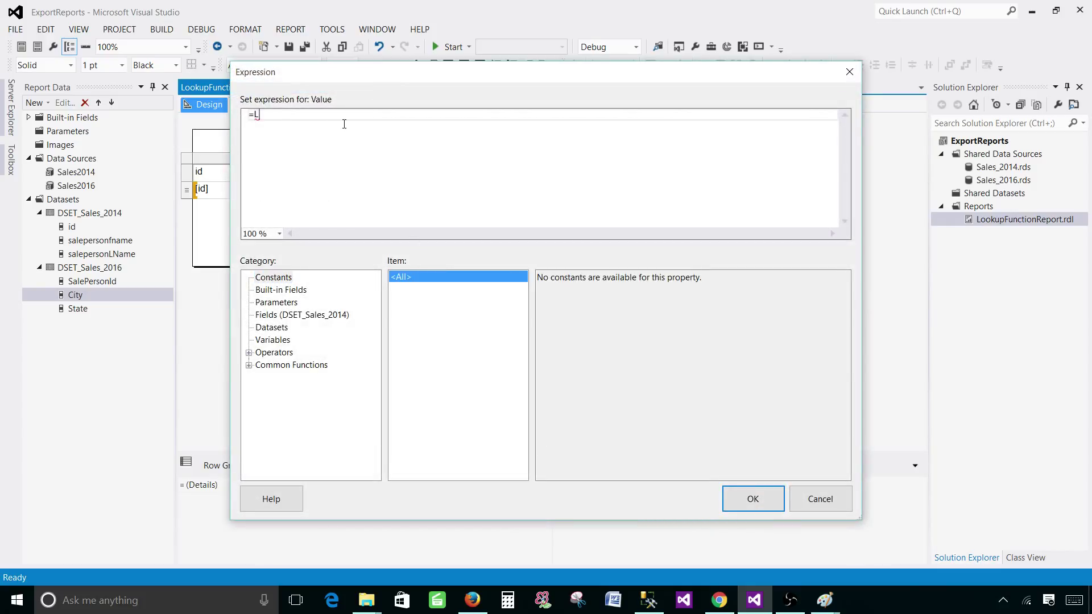
text(ookup()
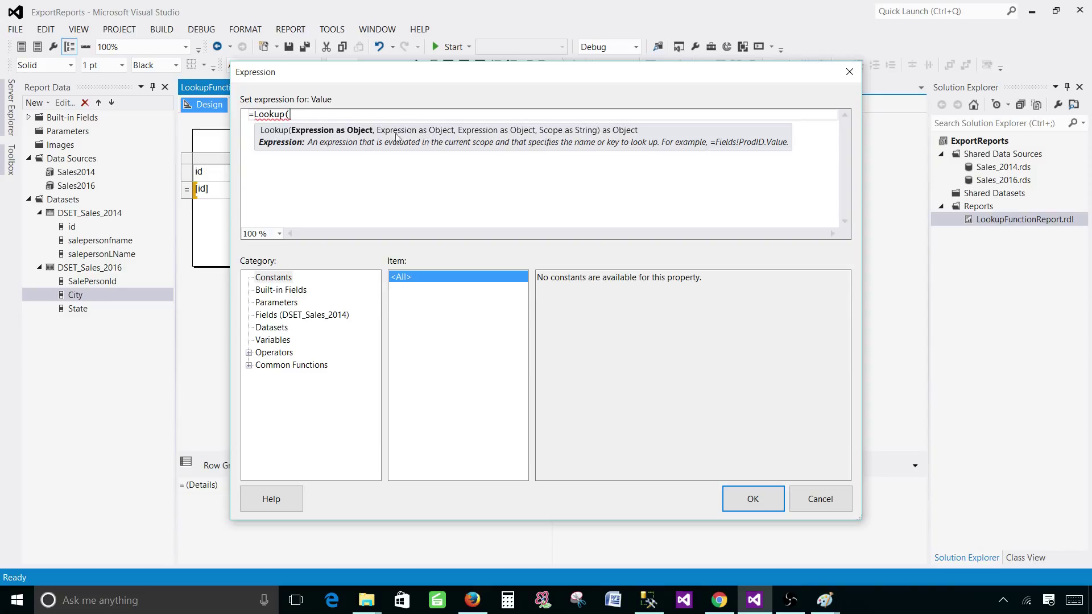
click(289, 291)
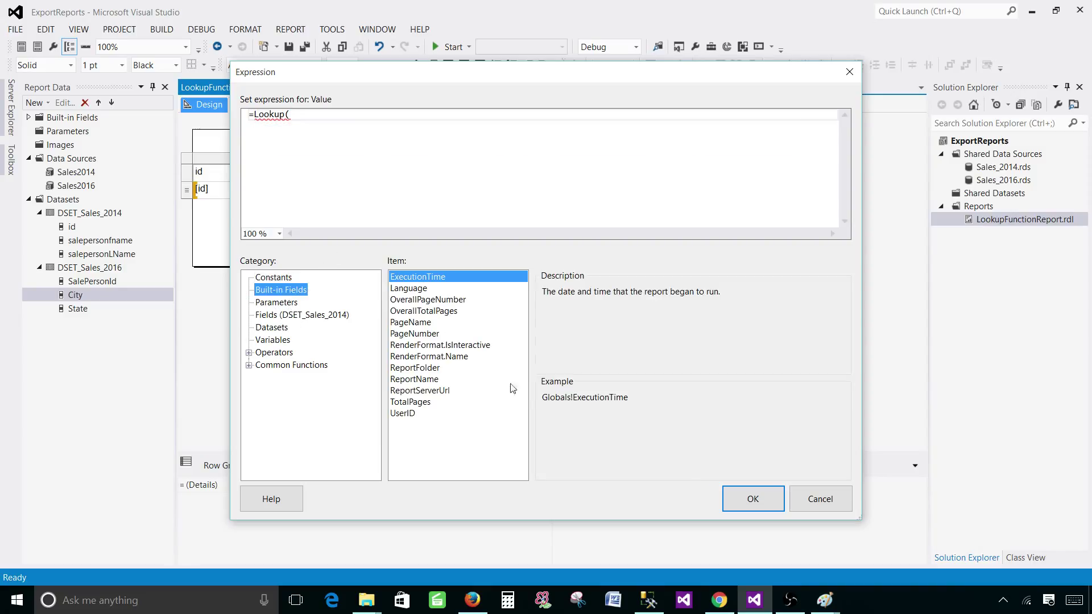
click(273, 329)
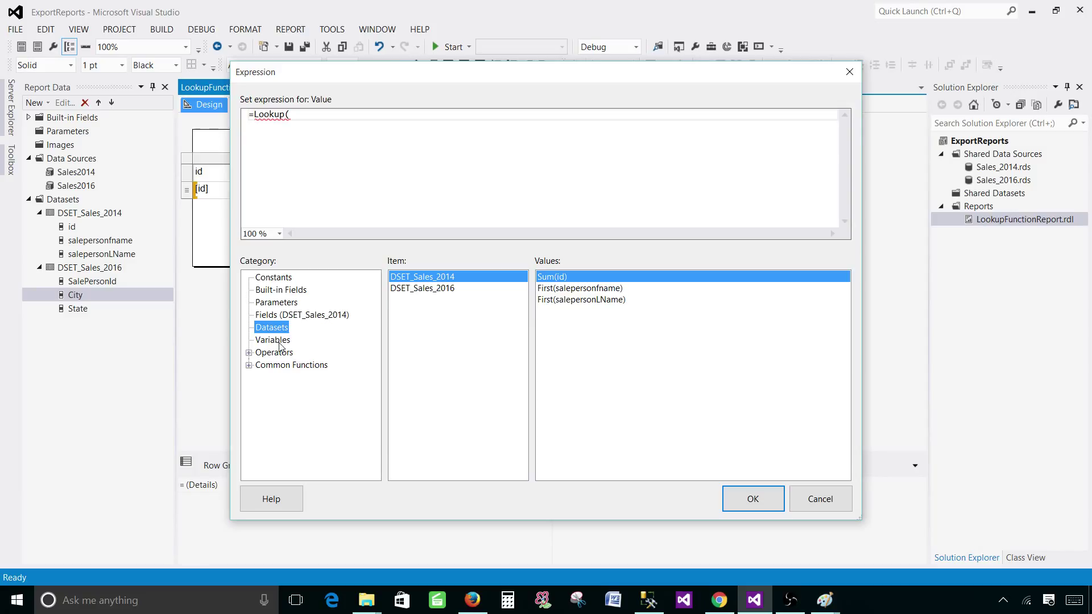
click(288, 317)
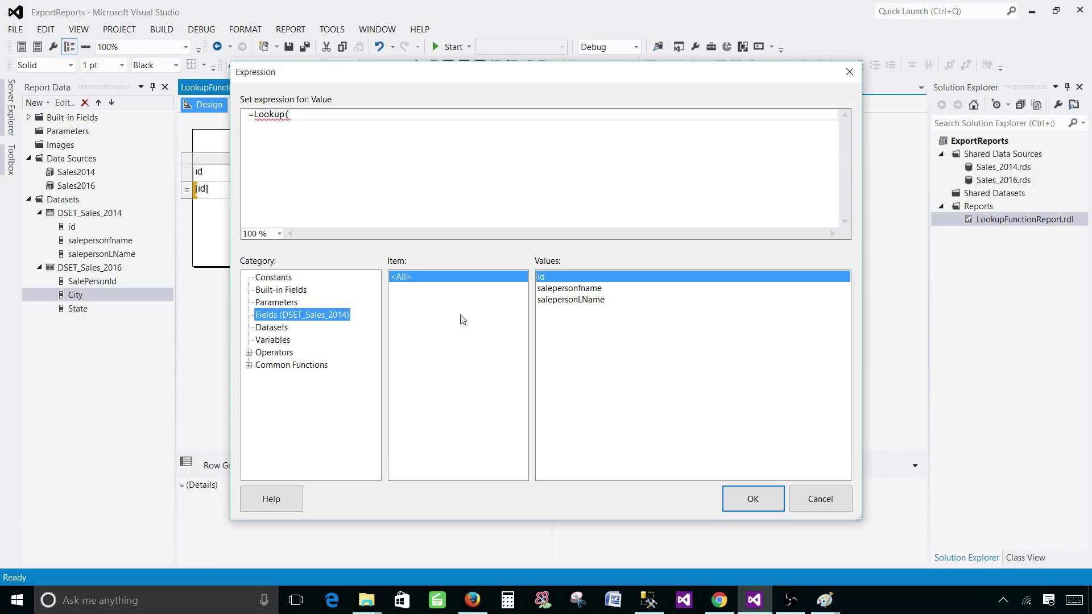
Insert Fields!id.Value as the first Lookup argument, then paste a copy after a comma
double_click(547, 278)
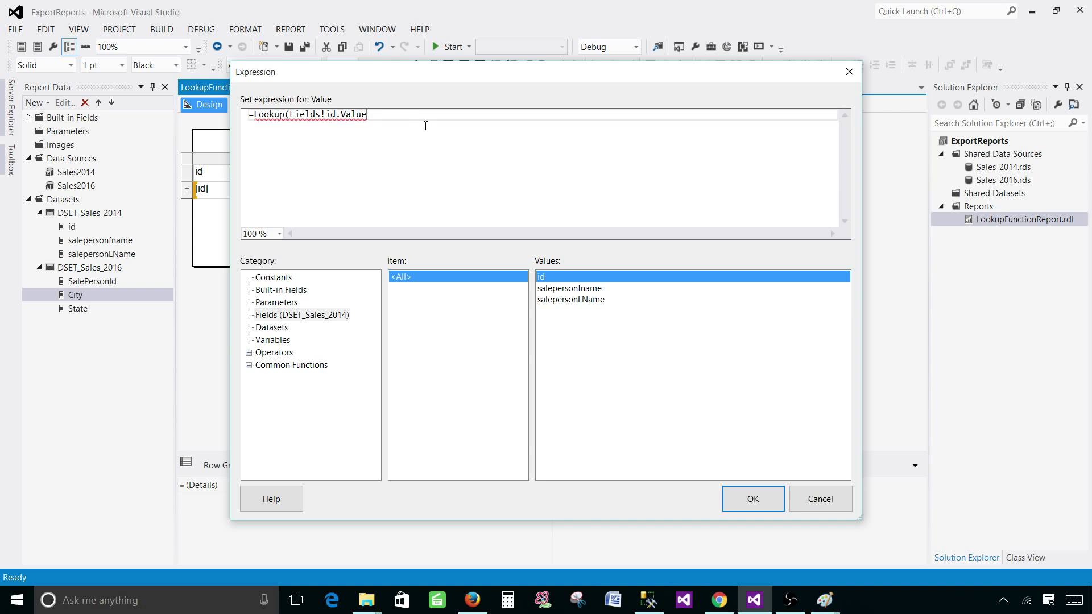
text(,)
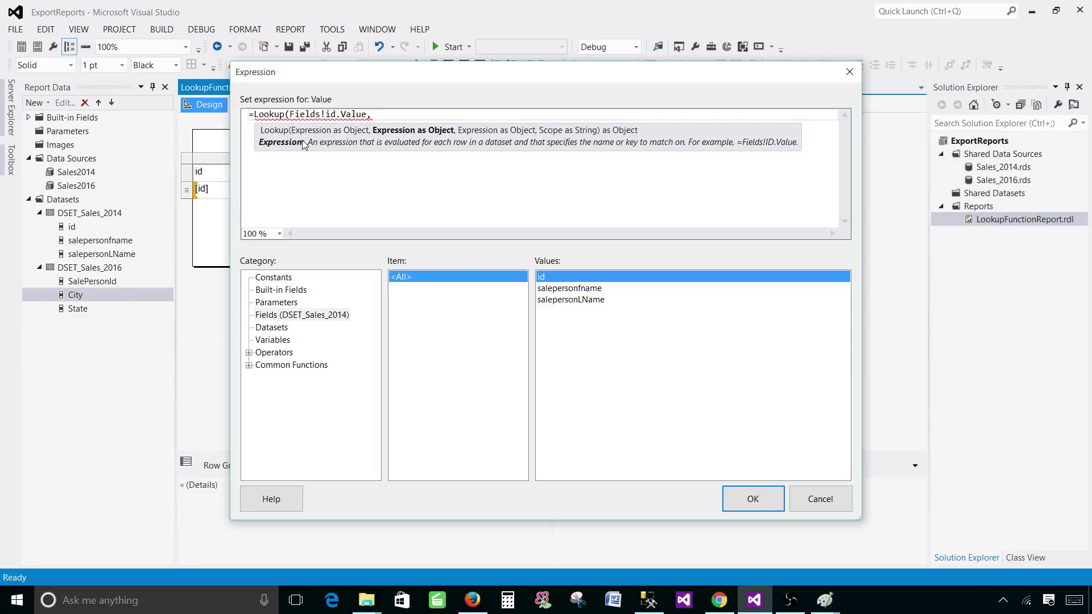
drag(290, 113, 372, 114)
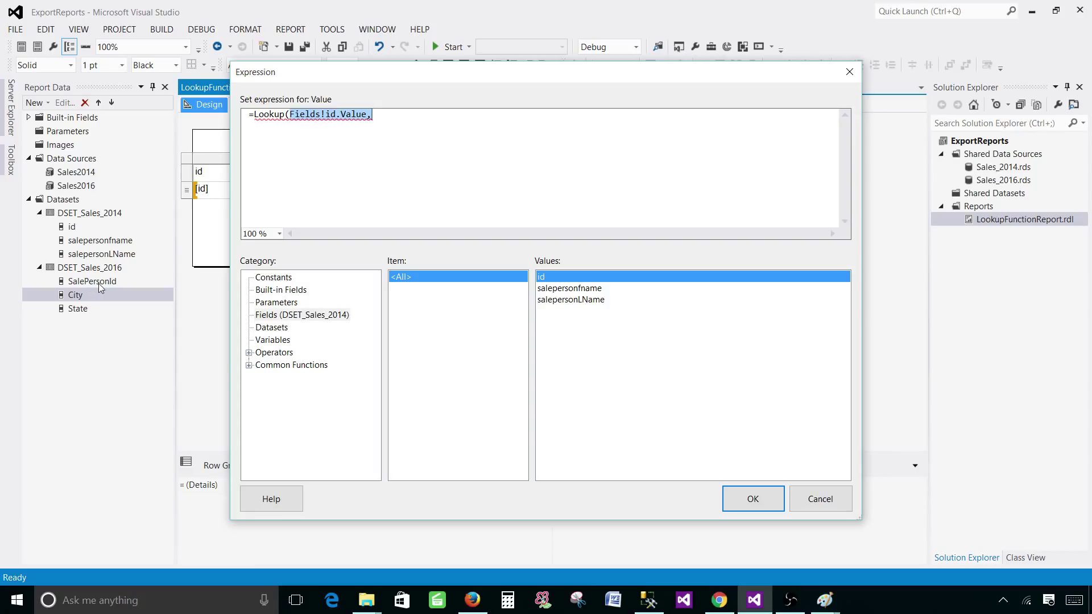
click(410, 117)
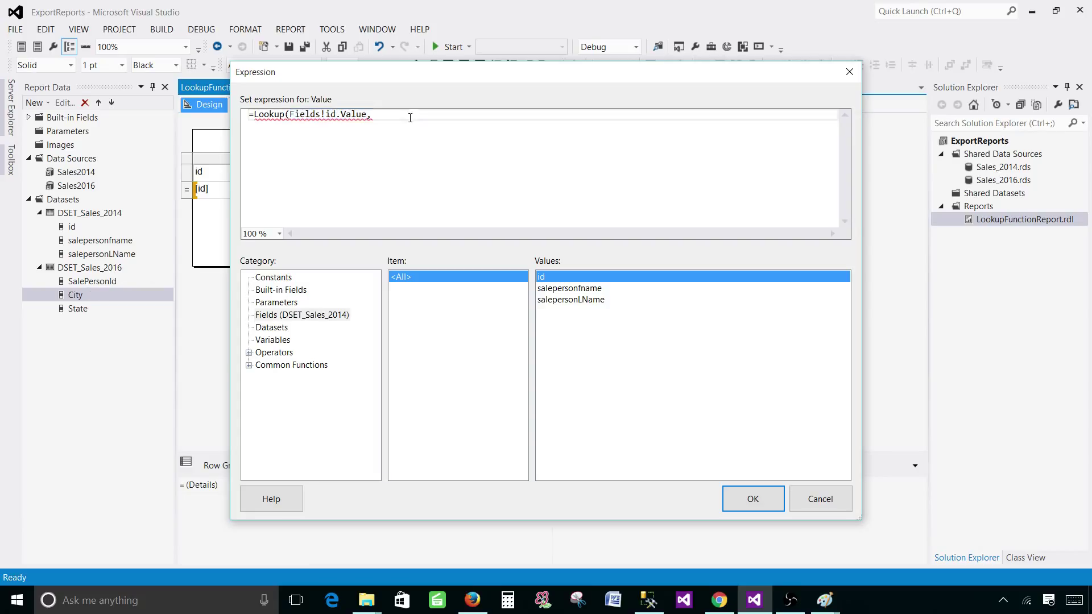
drag(369, 116, 290, 115)
right_click(302, 115)
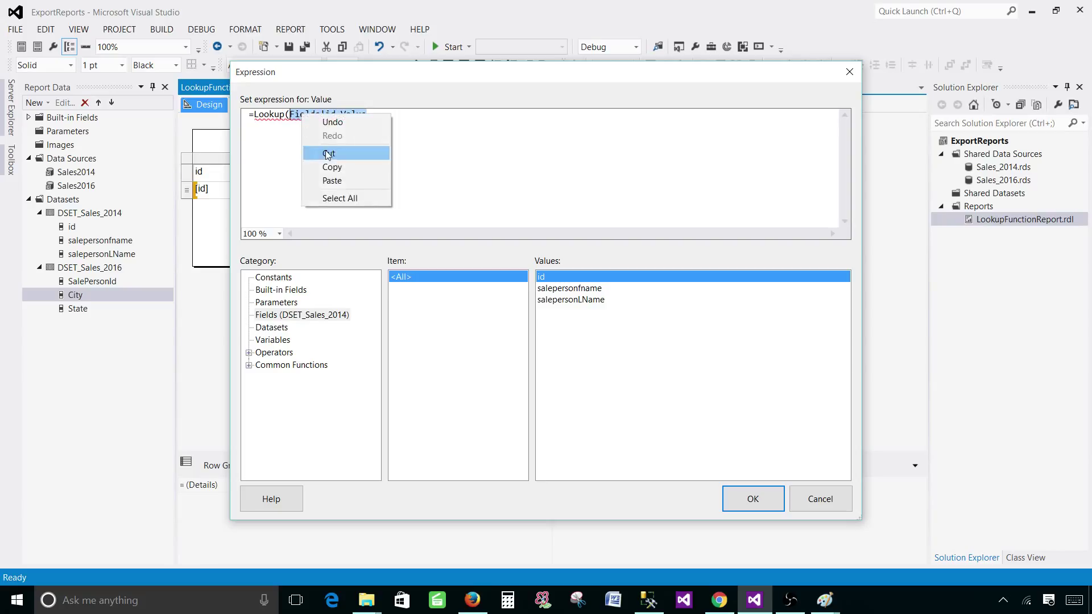
click(332, 167)
click(401, 119)
key(ctrl+v)
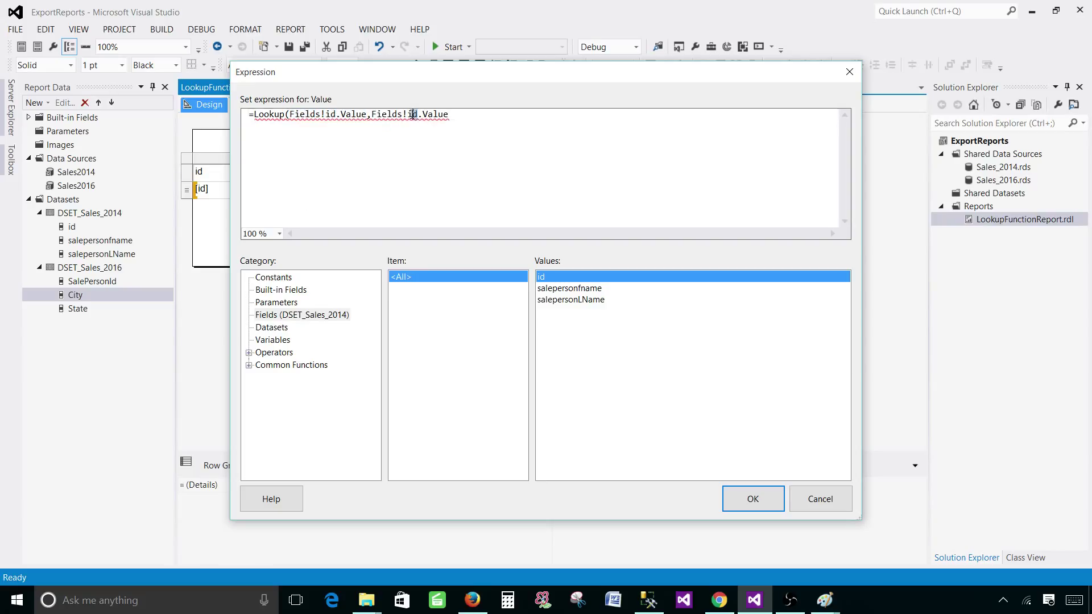
Retype the pasted reference's field name as SalePersonId
double_click(416, 117)
text(Sale)
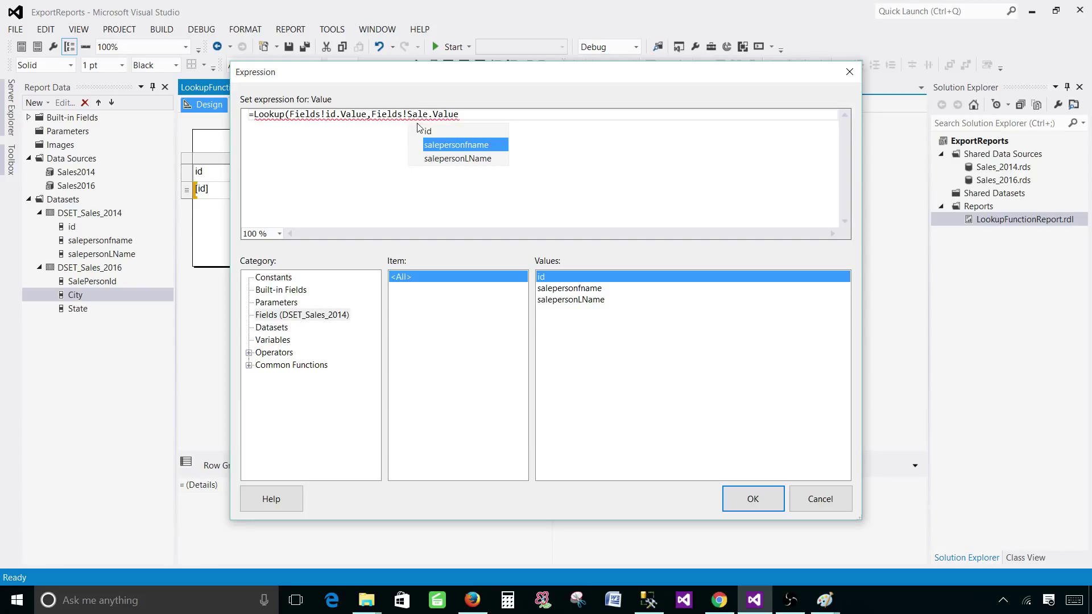
text(PersonI)
key(BackSpace)
text(id)
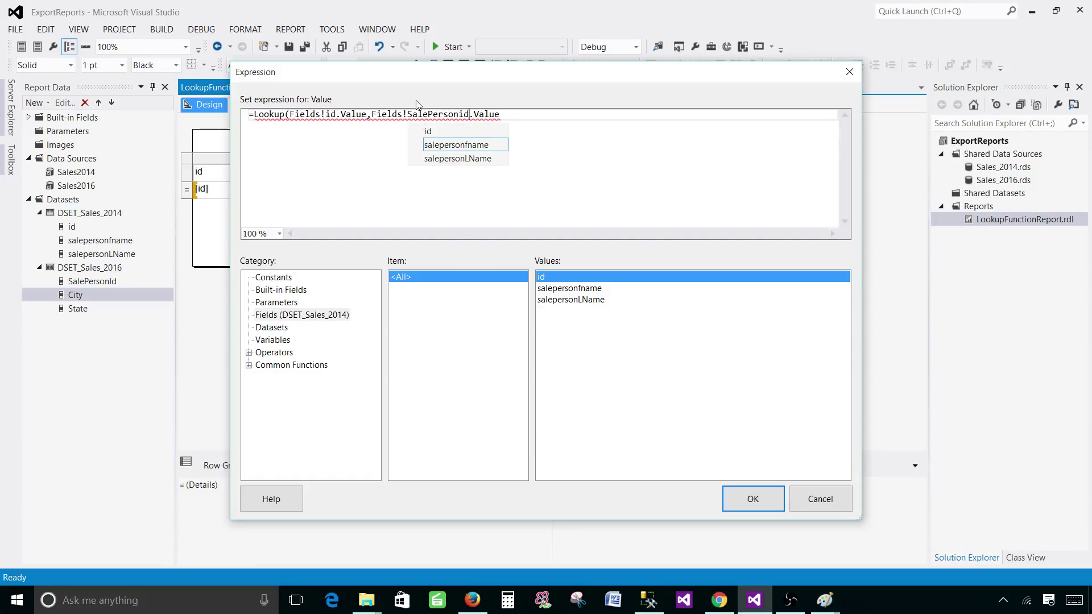
key(BackSpace)
key(BackSpace)
Finish the second argument as Fields!SalePersonId.Value
text(Id)
click(385, 128)
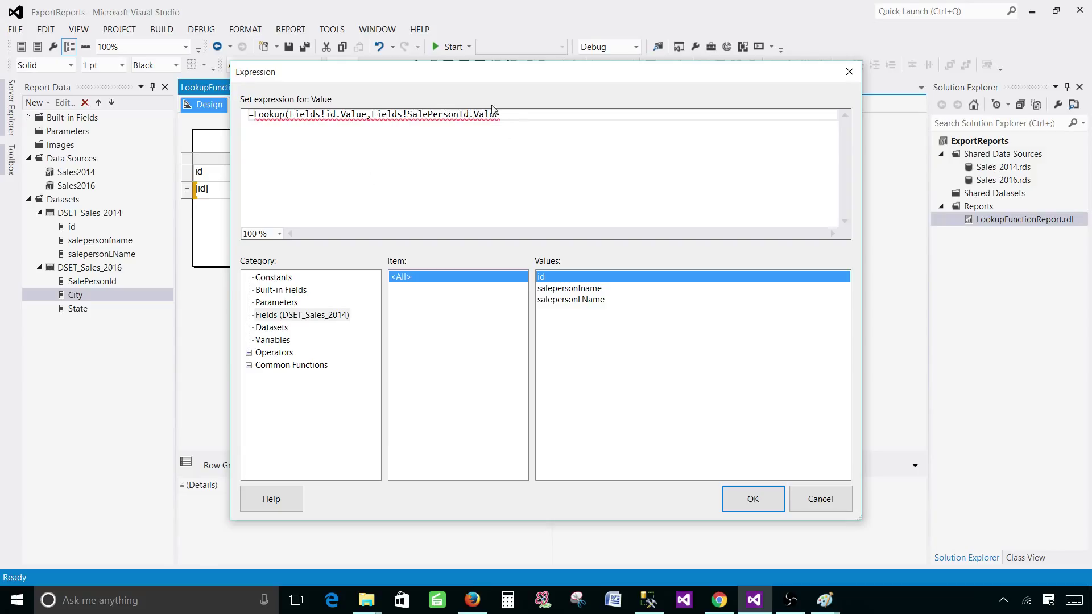
drag(500, 114, 371, 114)
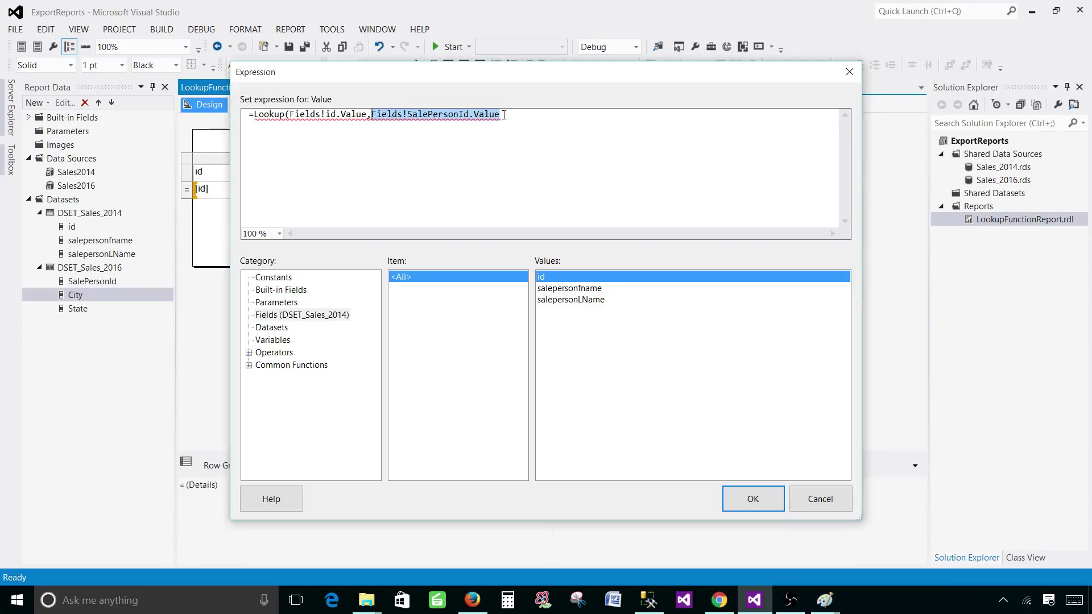
click(522, 118)
Add Fields!id.Value and "DSET_Sales_2016" as the remaining Lookup arguments and close the call
text(,)
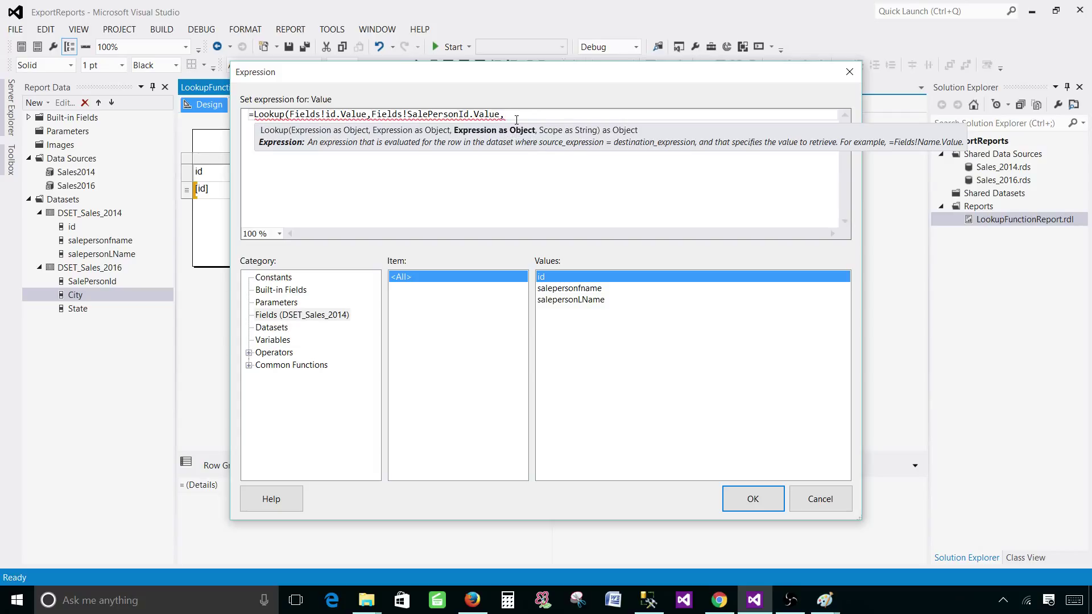
text(Fields)
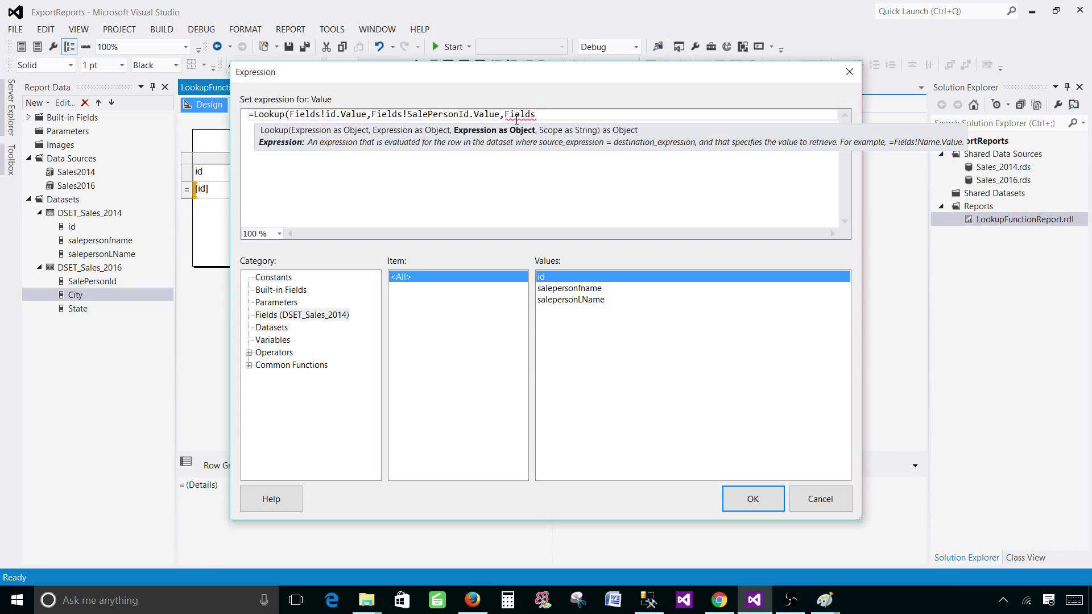
text(!Cit)
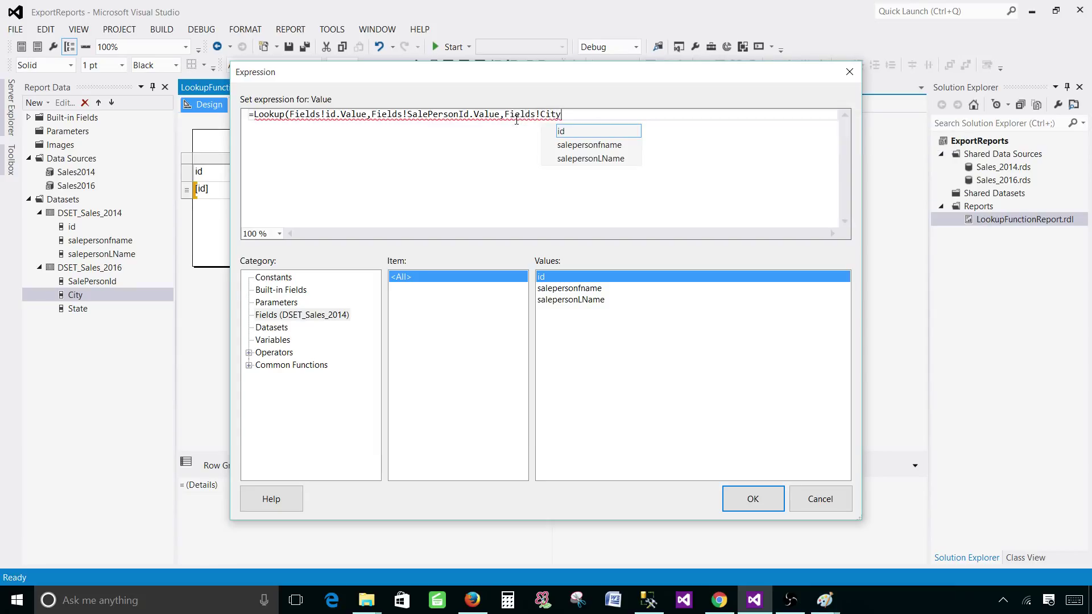
text(y)
key(BackSpace)
key(BackSpace)
key(BackSpace)
key(BackSpace)
text(id.Value,)
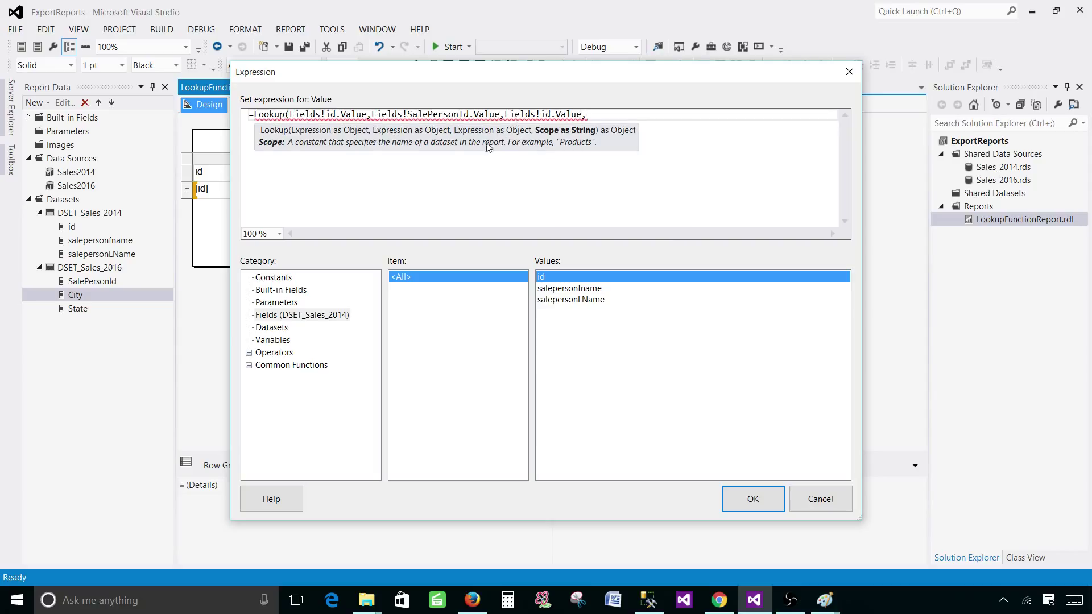
click(595, 116)
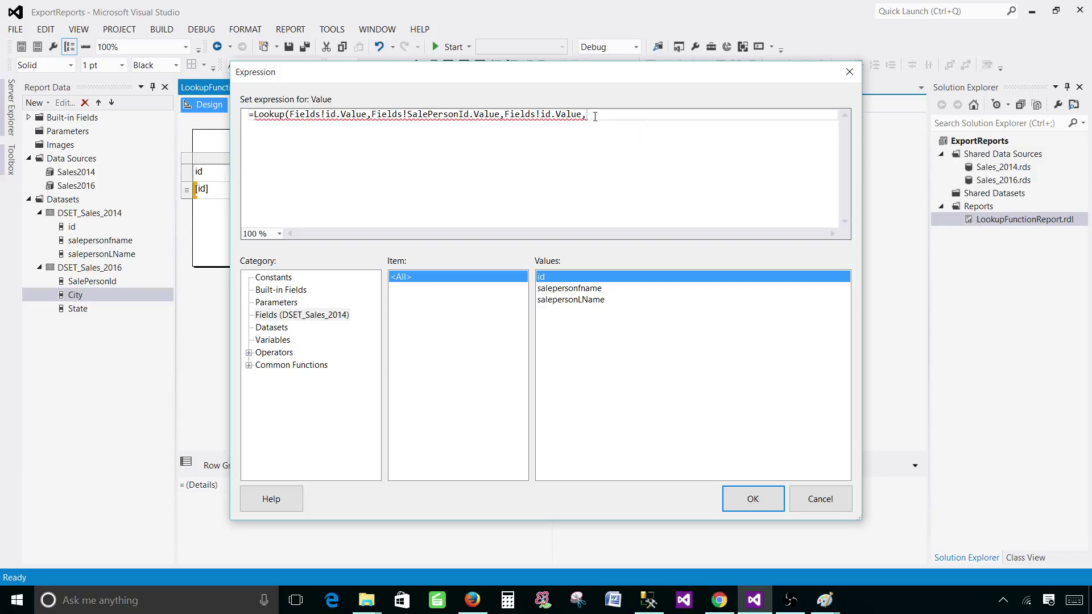
text(")
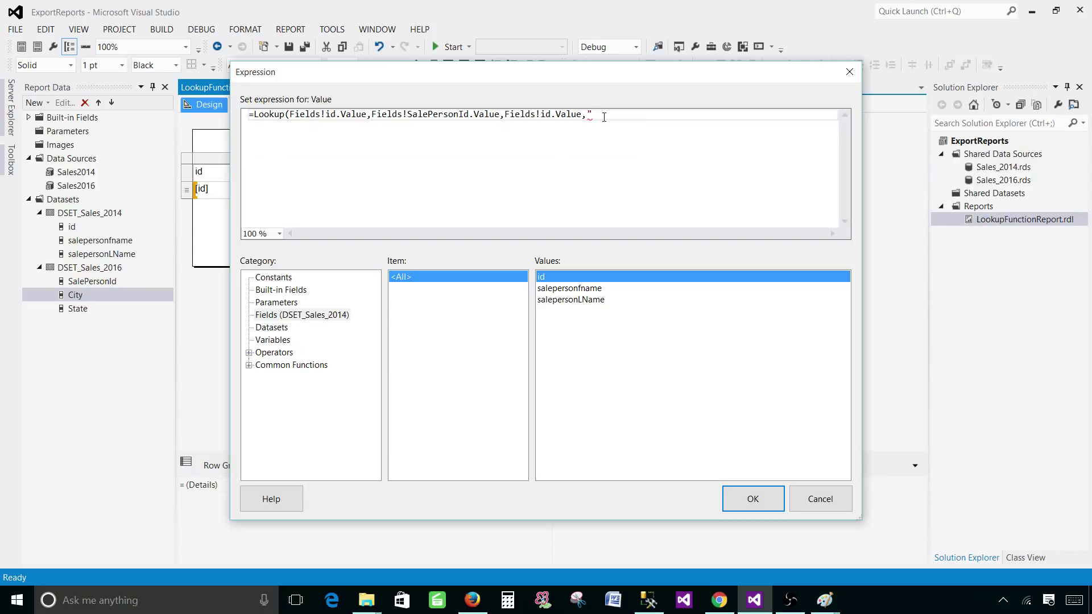
text(DSET_Sales_2016"))
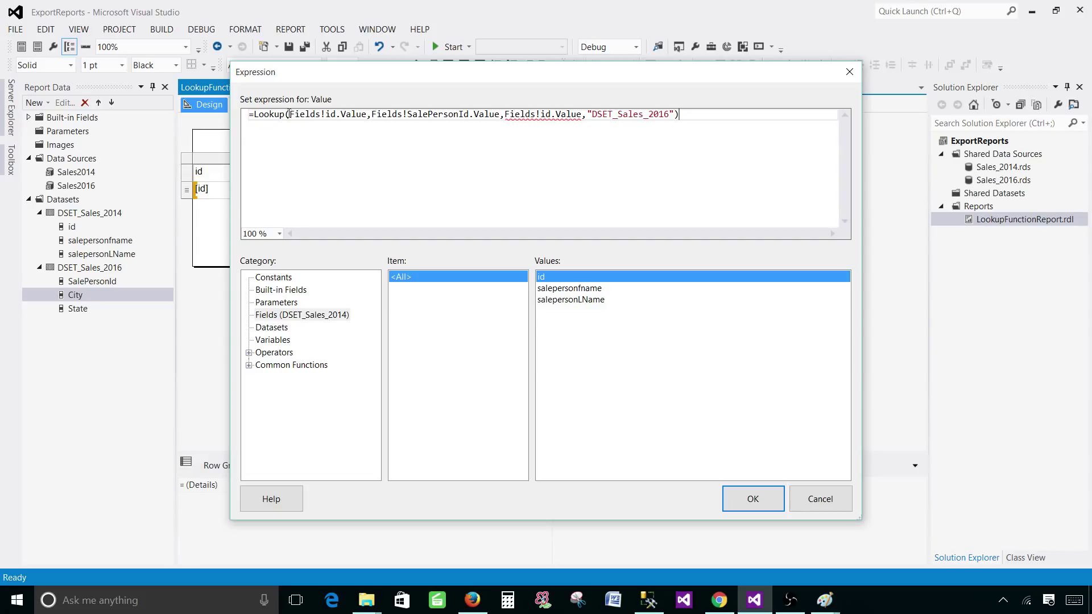
Highlight the Lookup's first arguments, Fields!id.Value and Fields!SalePersonId.Value, to explain them
drag(289, 114, 501, 115)
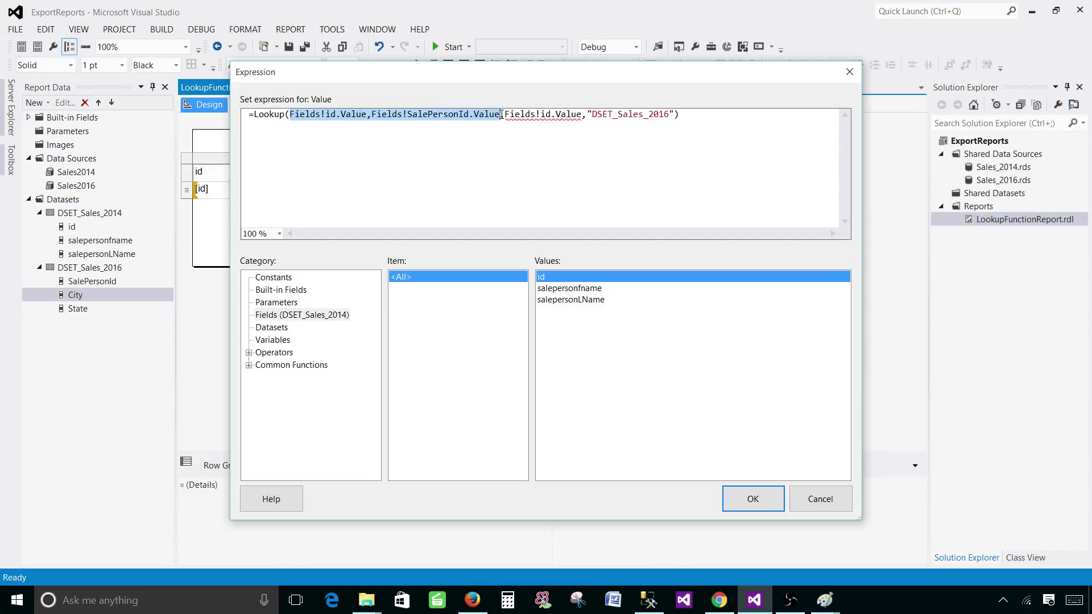
click(333, 117)
drag(289, 116, 368, 115)
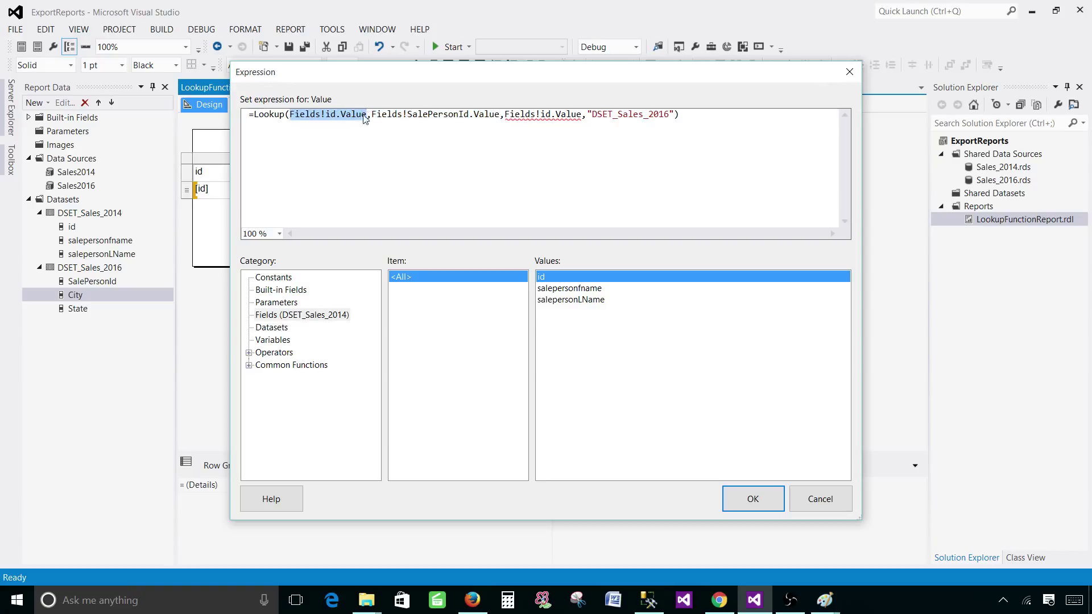
click(68, 219)
click(385, 147)
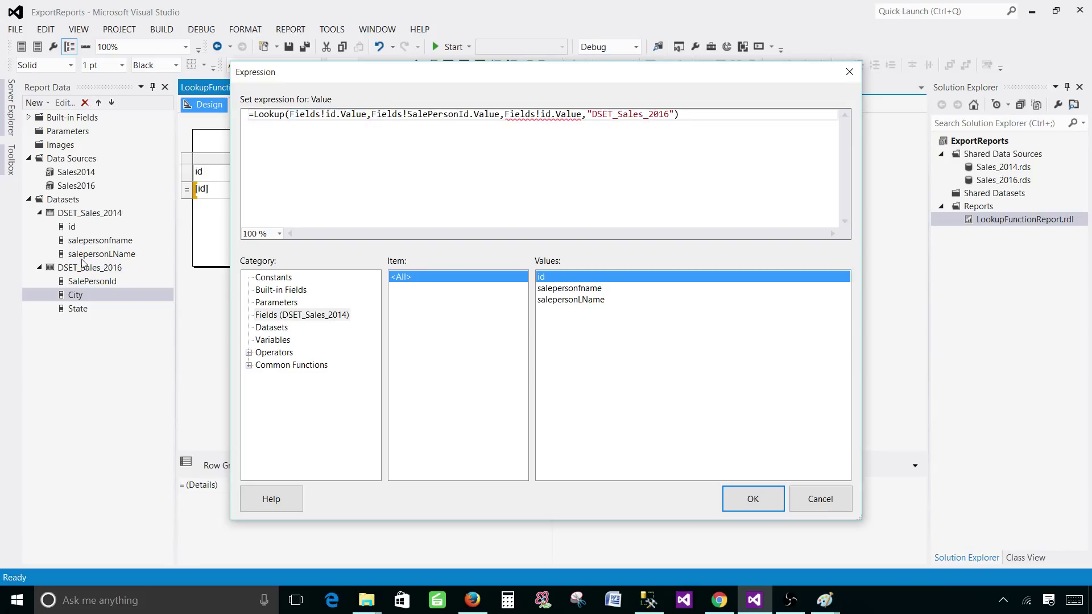
click(88, 284)
Change the third Lookup argument's field from id to City
drag(583, 114, 510, 114)
click(545, 116)
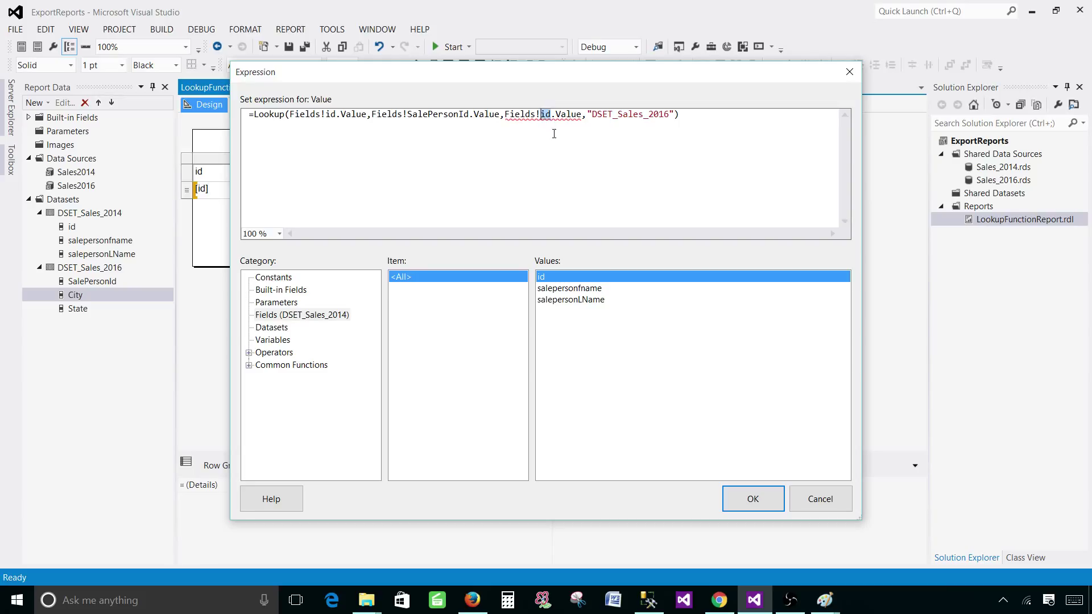
text(City)
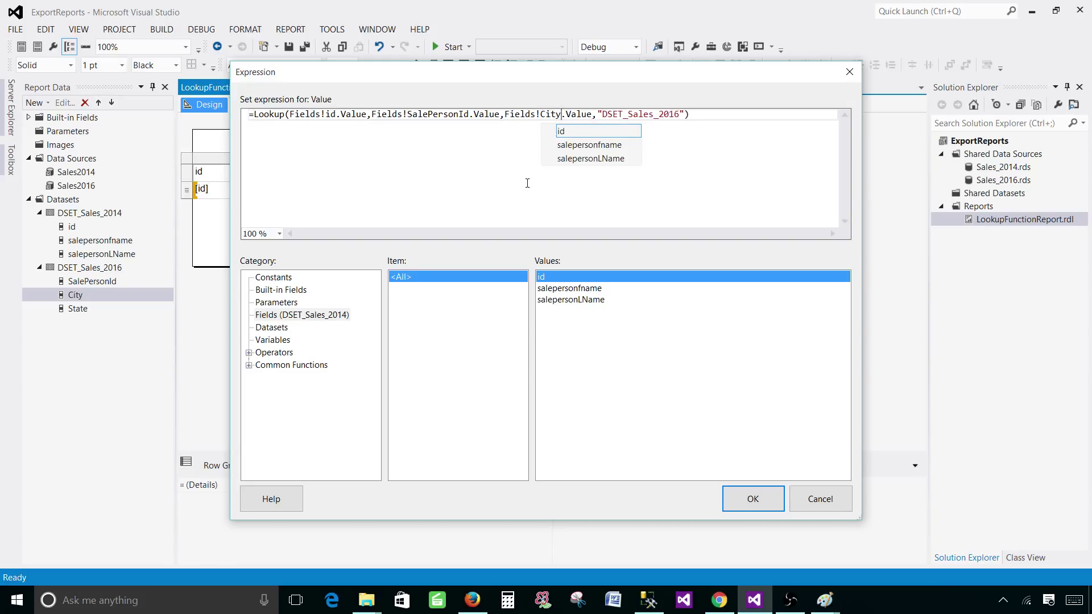
key(Left)
key(Left)
key(Left)
key(Left)
key(Left)
key(Left)
key(Left)
key(Left)
drag(505, 115, 593, 114)
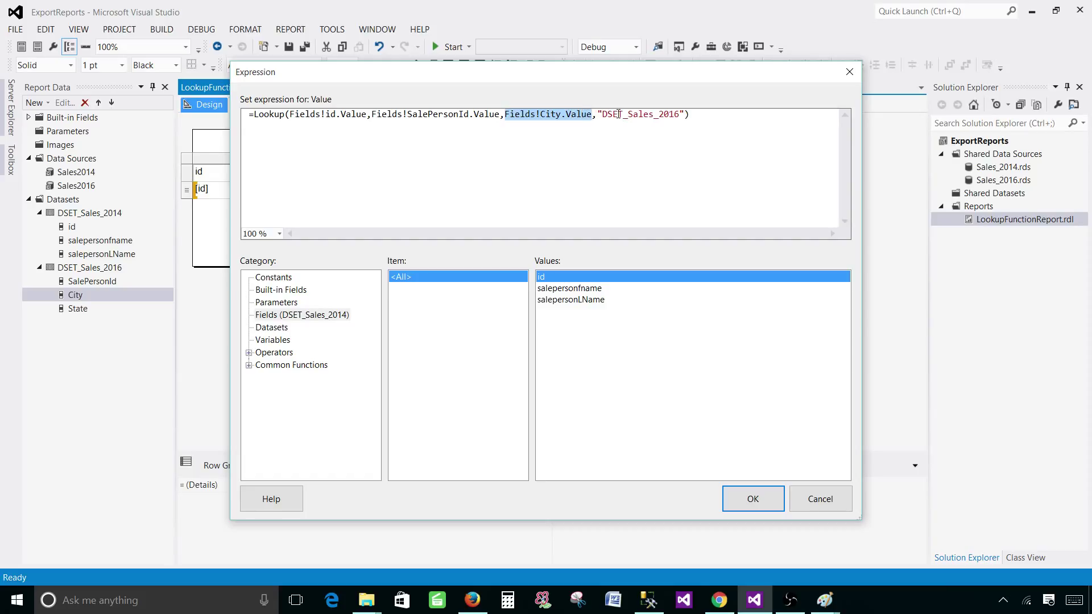
click(608, 116)
Copy the complete Lookup expression ending with "DSET_Sales_2016"
drag(685, 116, 598, 115)
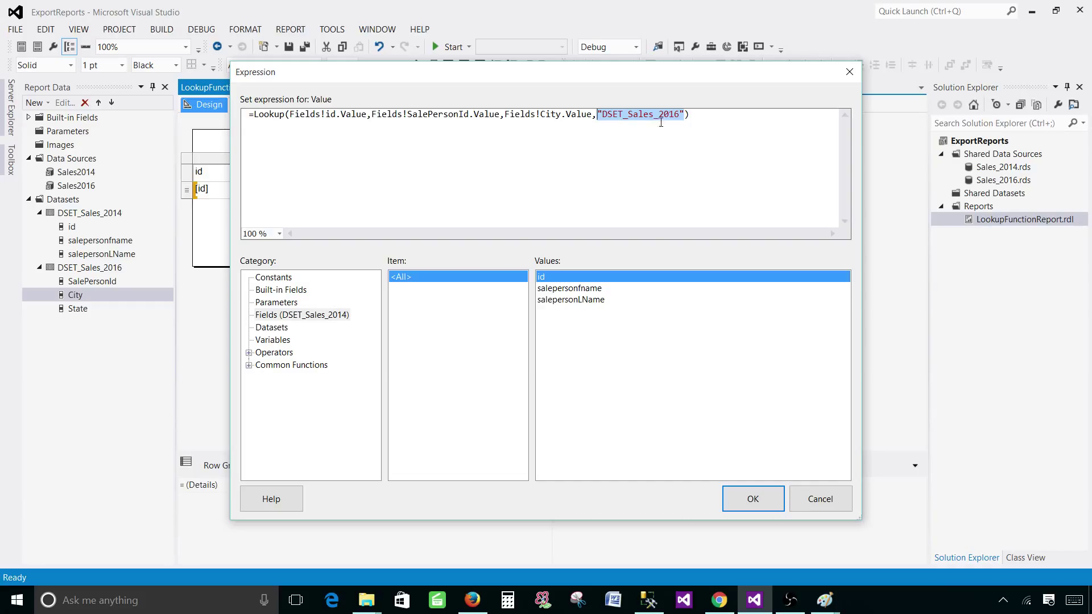
click(528, 116)
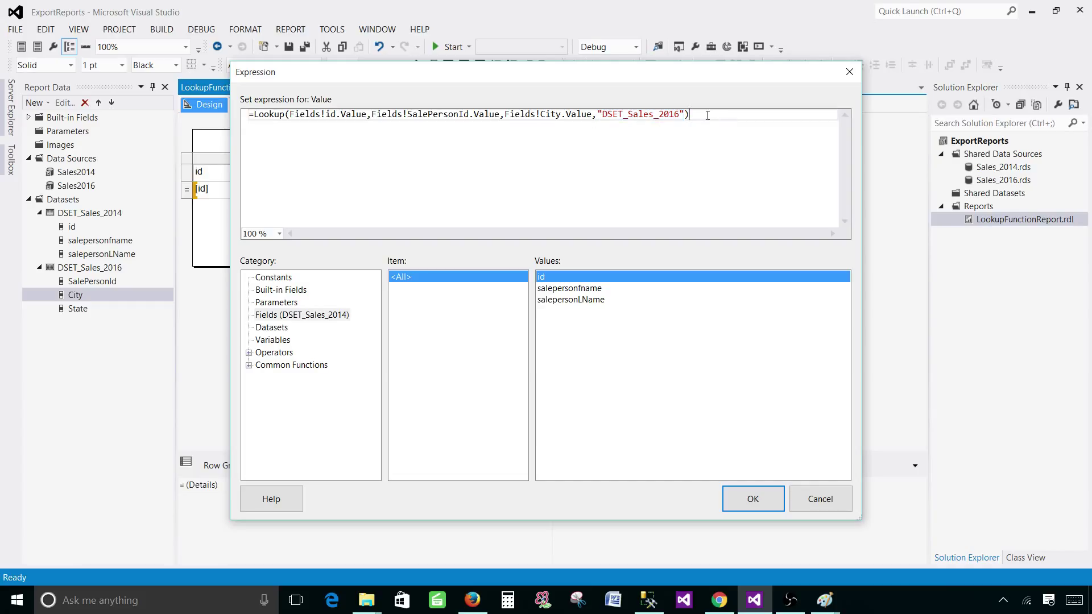
drag(708, 115, 260, 118)
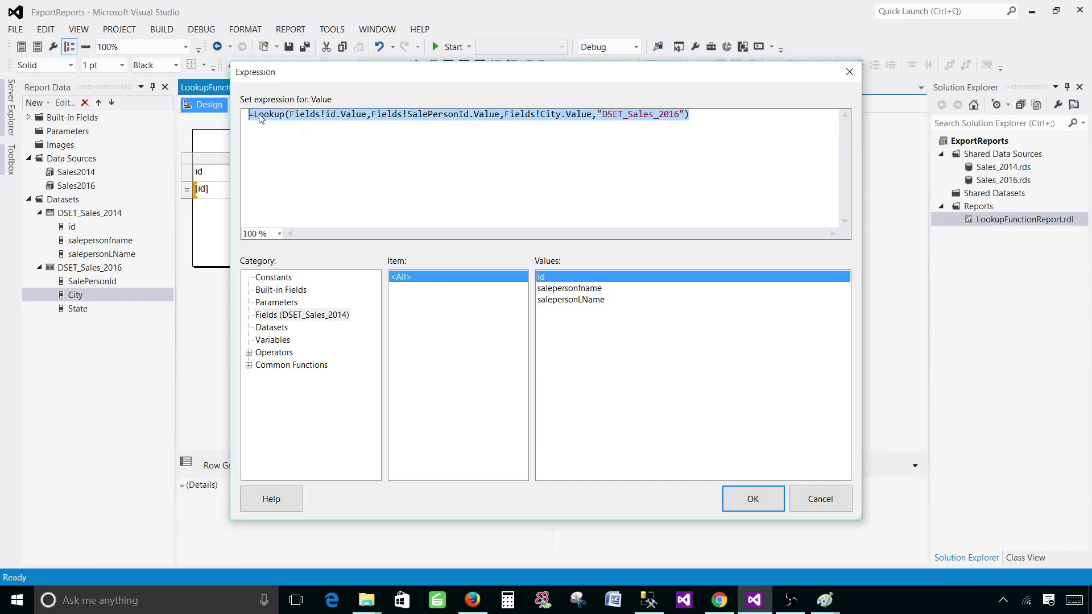
right_click(259, 118)
click(317, 163)
click(449, 152)
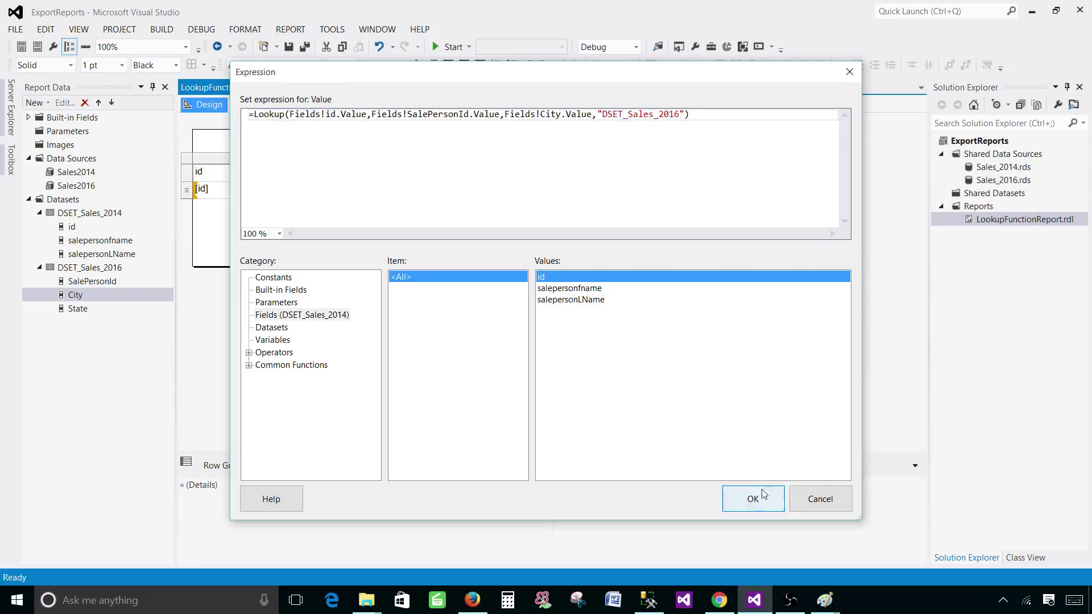
Accept the Lookup expression and head its column City
click(763, 496)
click(443, 173)
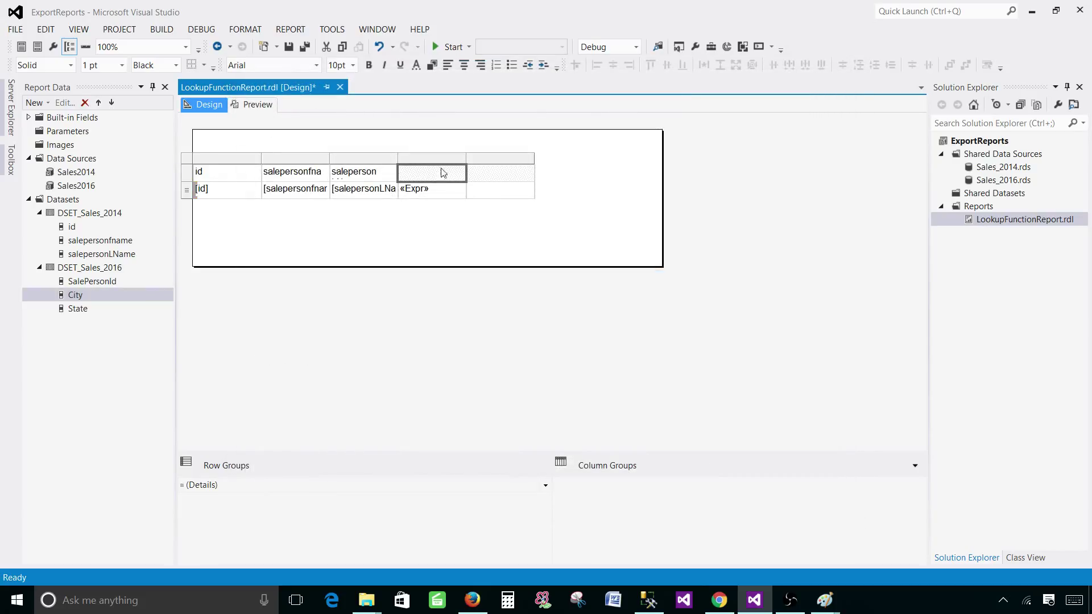
text(City)
Preview the report to check the City column, then go back to Design view
click(427, 236)
click(257, 105)
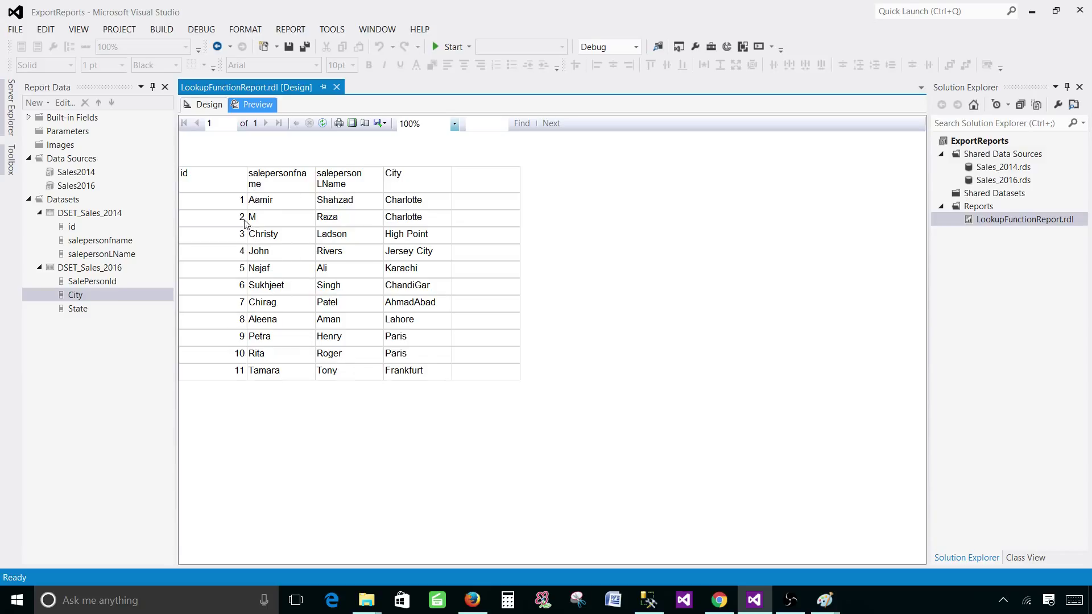
click(218, 104)
click(295, 166)
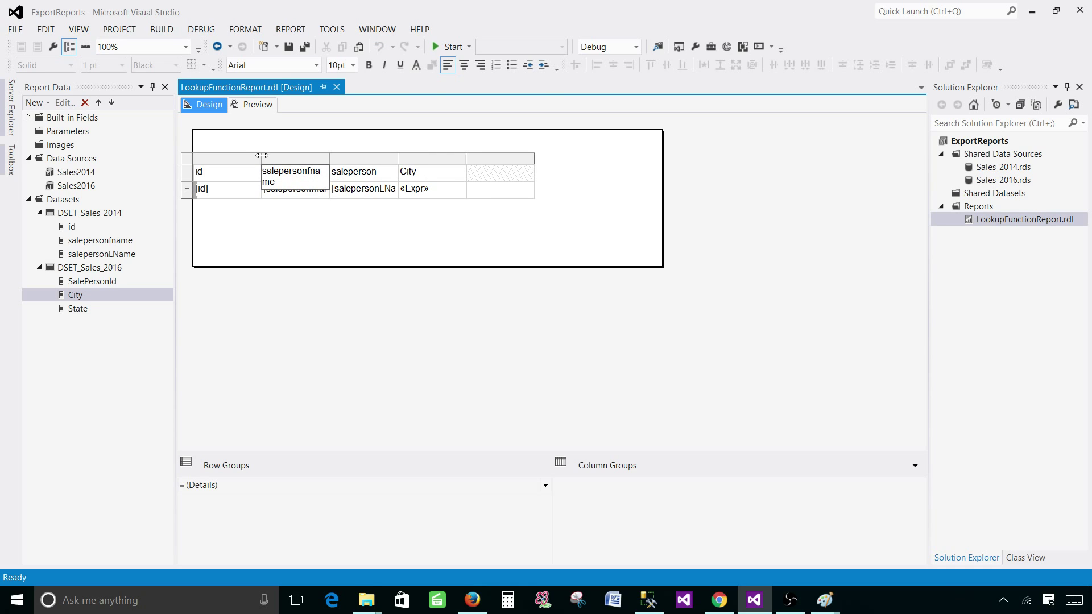
Widen the id and salepersonLName columns so their headers fit
drag(265, 159, 373, 156)
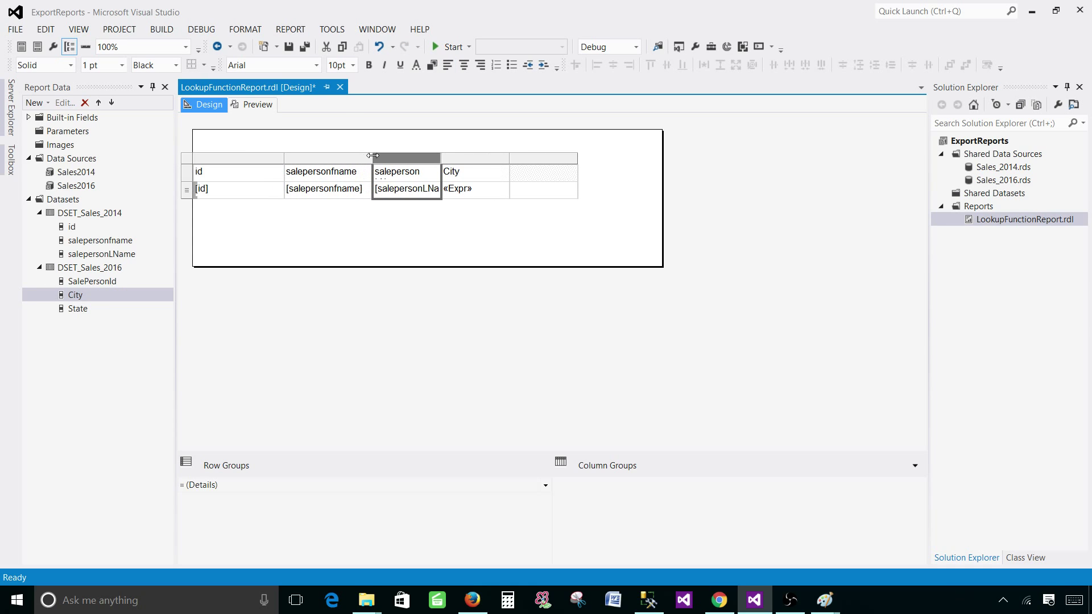
drag(441, 158, 465, 159)
click(78, 308)
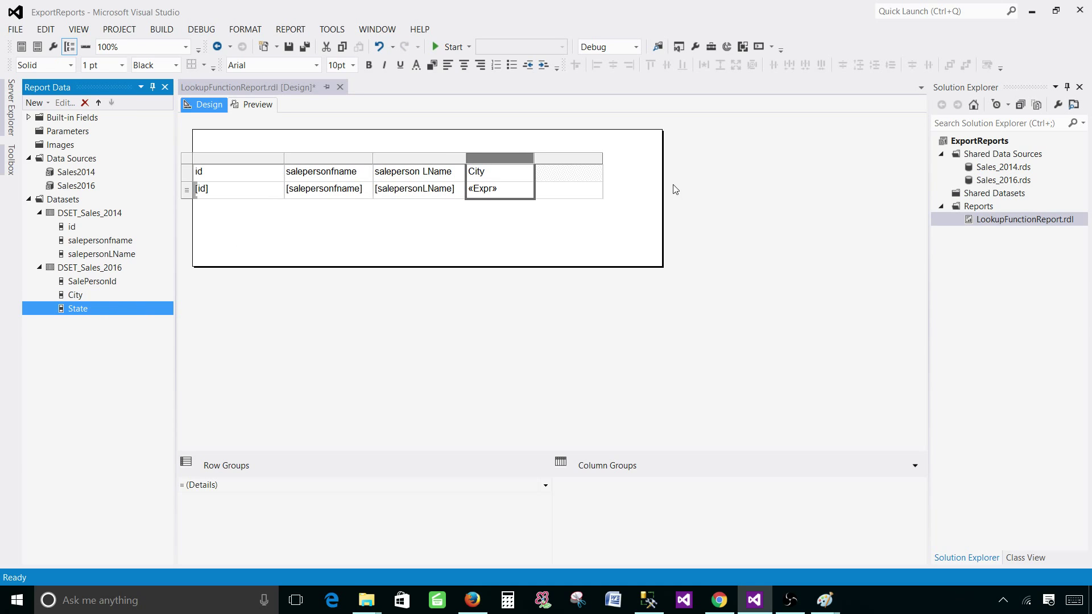
Head the last column State and open the expression editor for its data cell
click(579, 185)
click(578, 171)
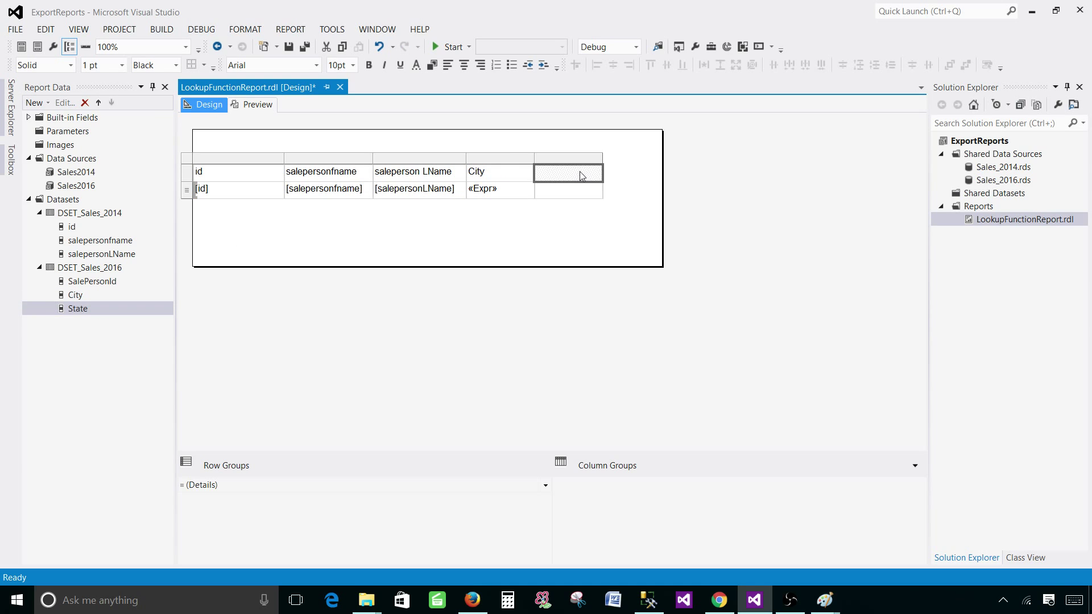
click(586, 172)
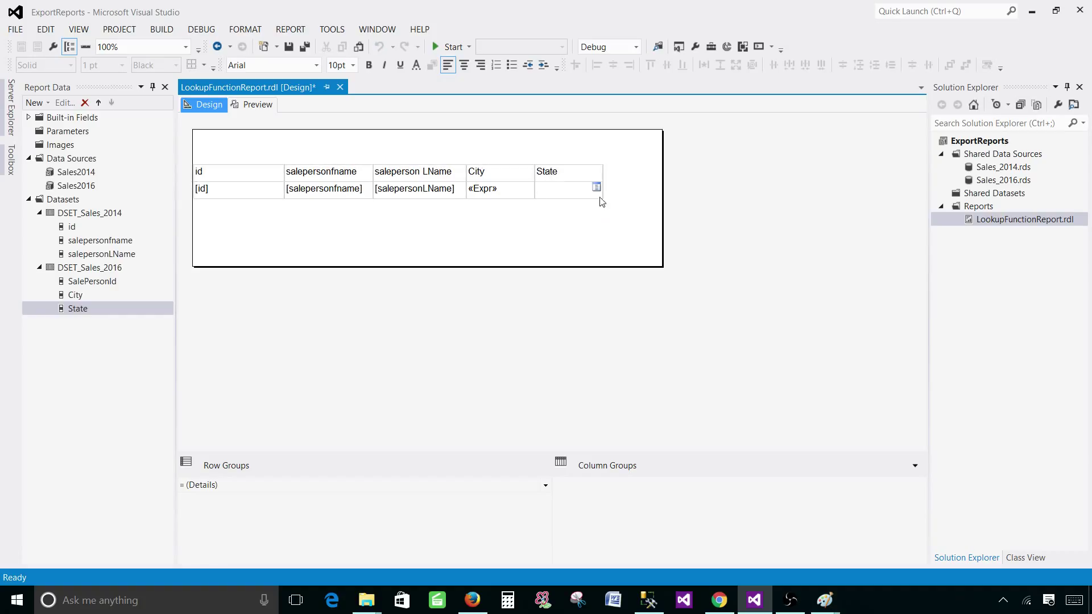
click(580, 190)
right_click(576, 192)
click(618, 287)
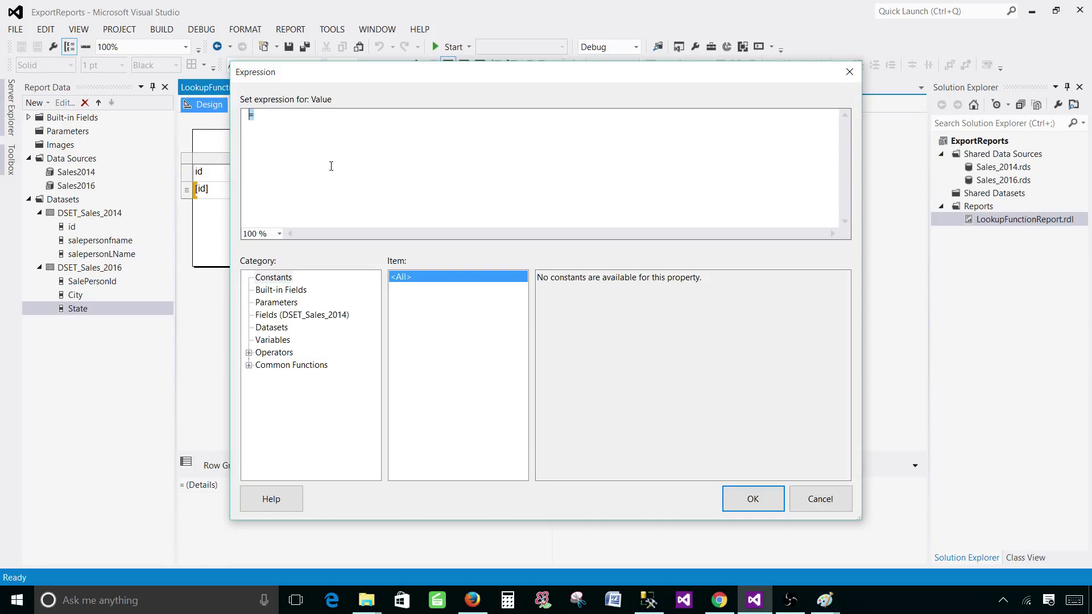
Paste the Lookup expression into the State cell and change its returned field from City to State
key(ctrl+v)
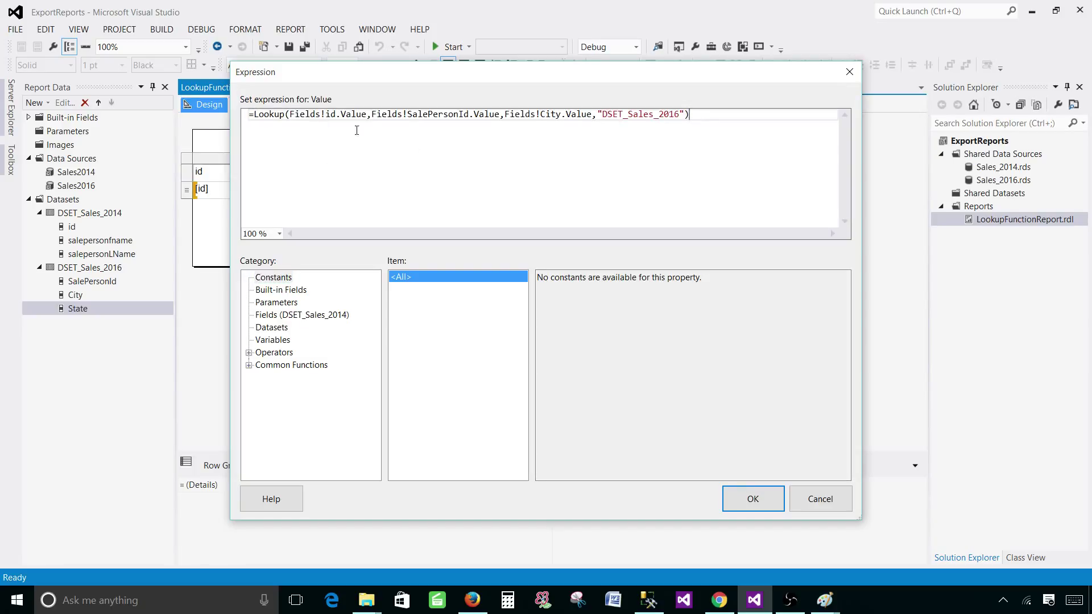
drag(290, 115, 368, 115)
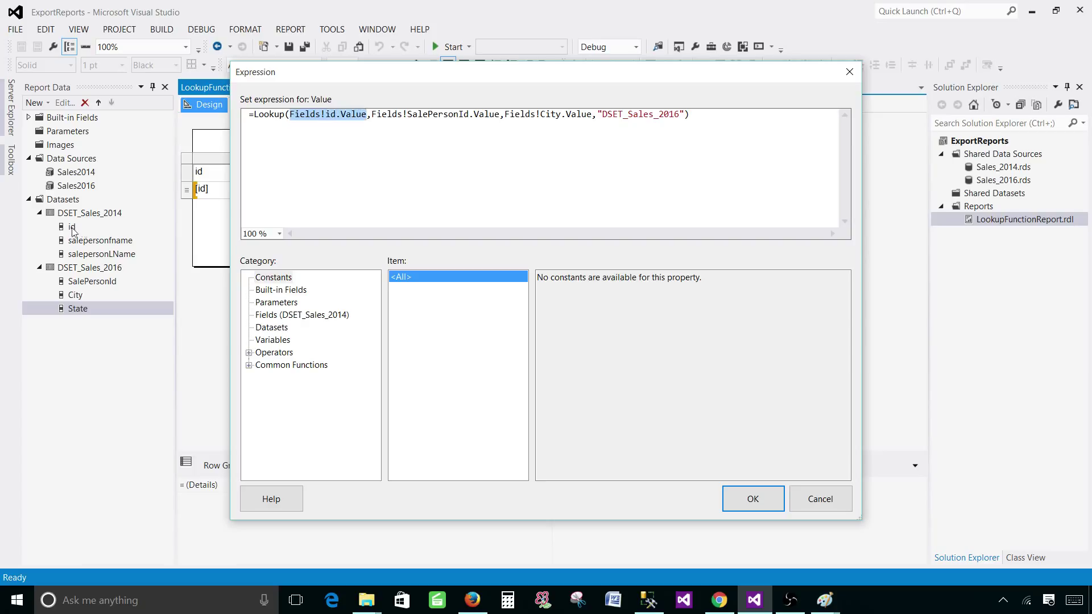
click(449, 120)
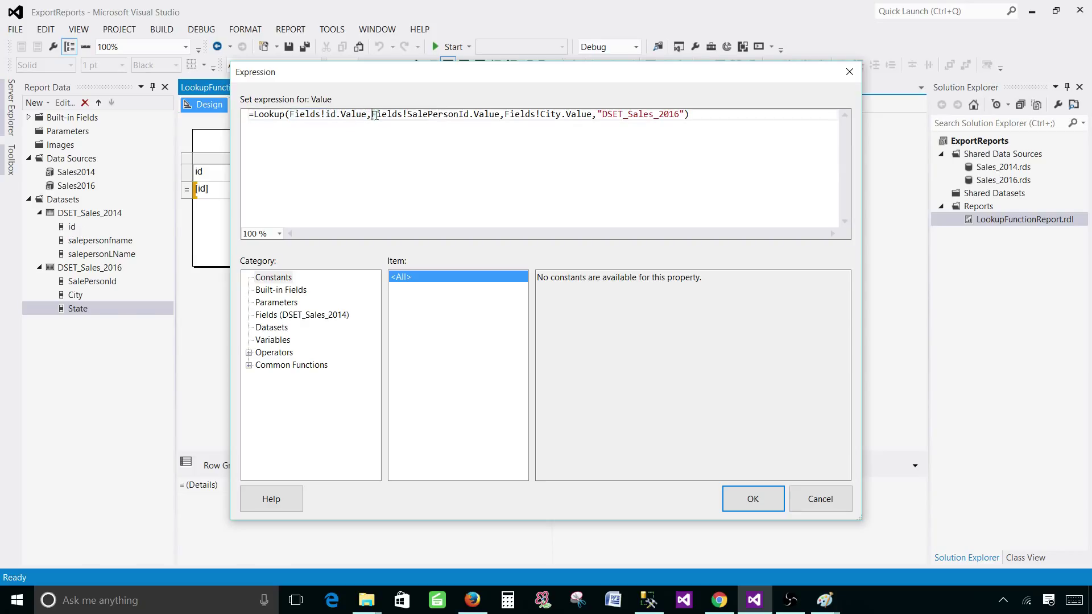
drag(370, 114, 498, 114)
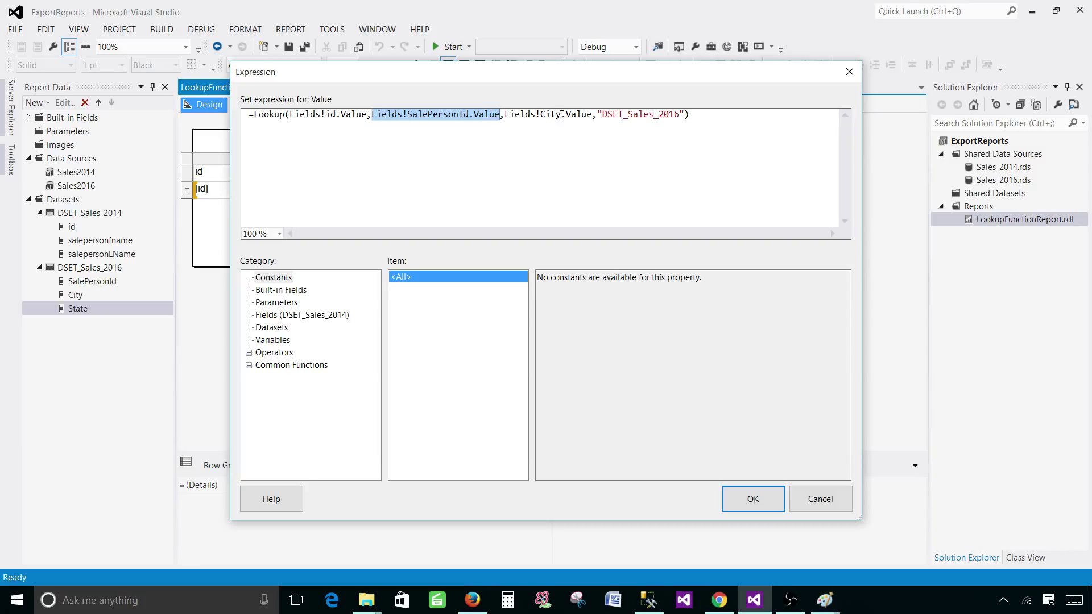
drag(561, 115, 542, 116)
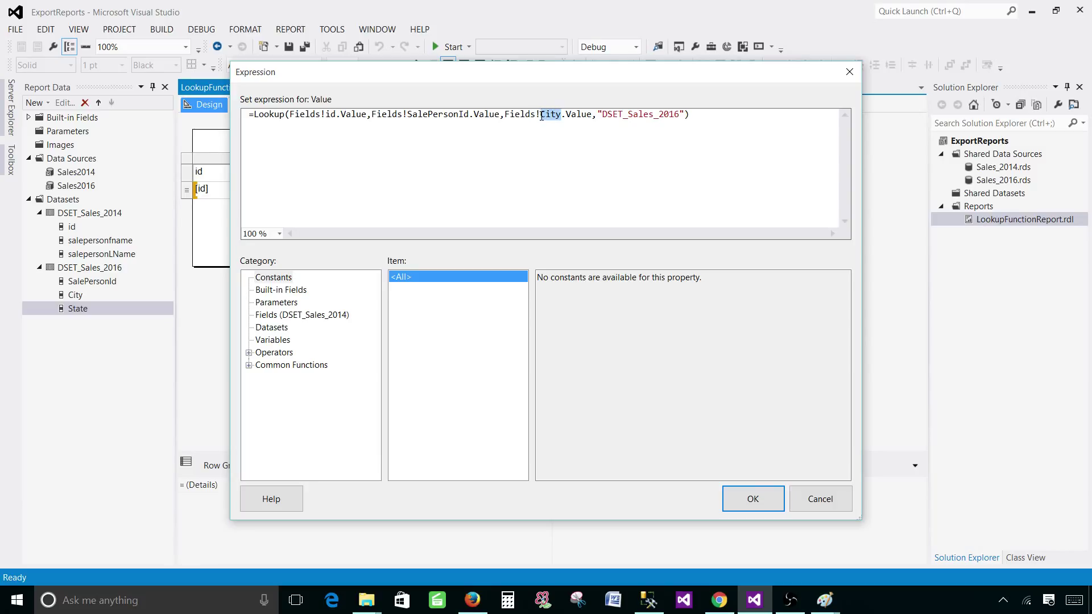
text(State)
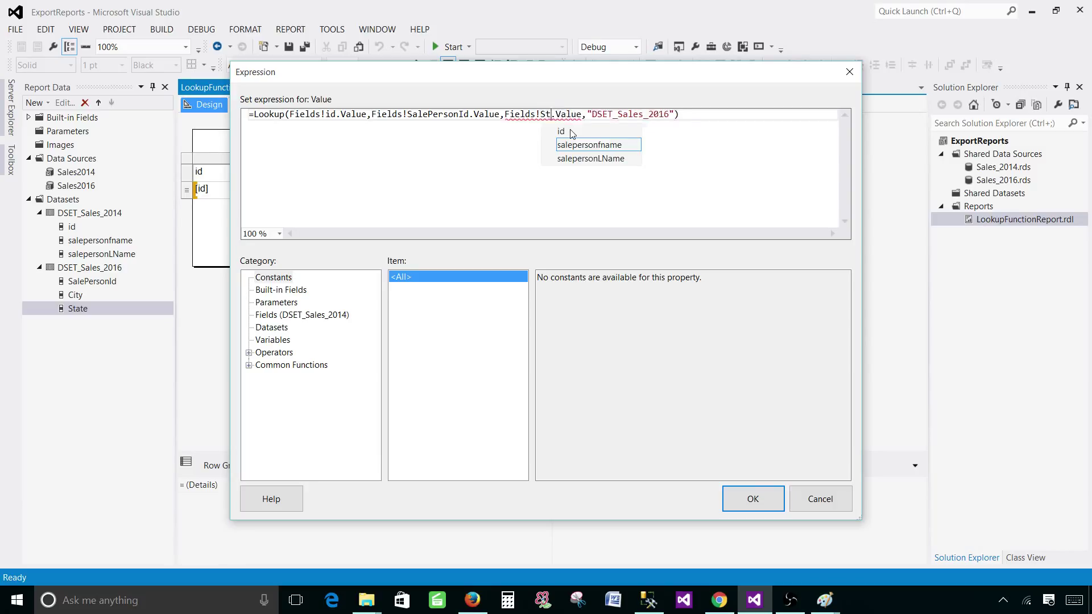
click(687, 116)
Check the DSET_Sales_2016 dataset argument, accept the expression, and preview the report
key(End)
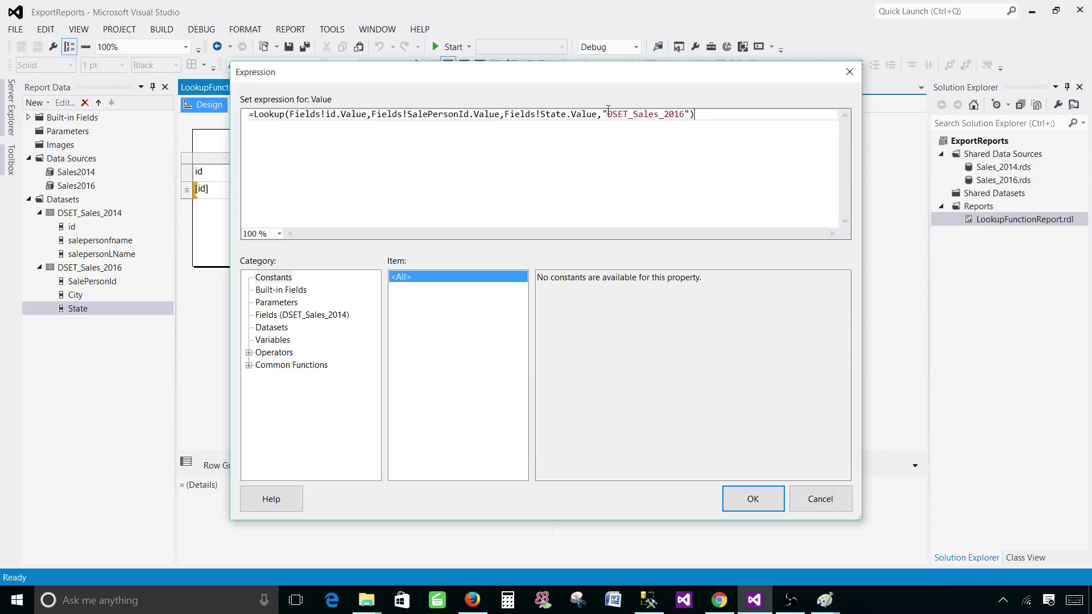
drag(604, 114, 690, 112)
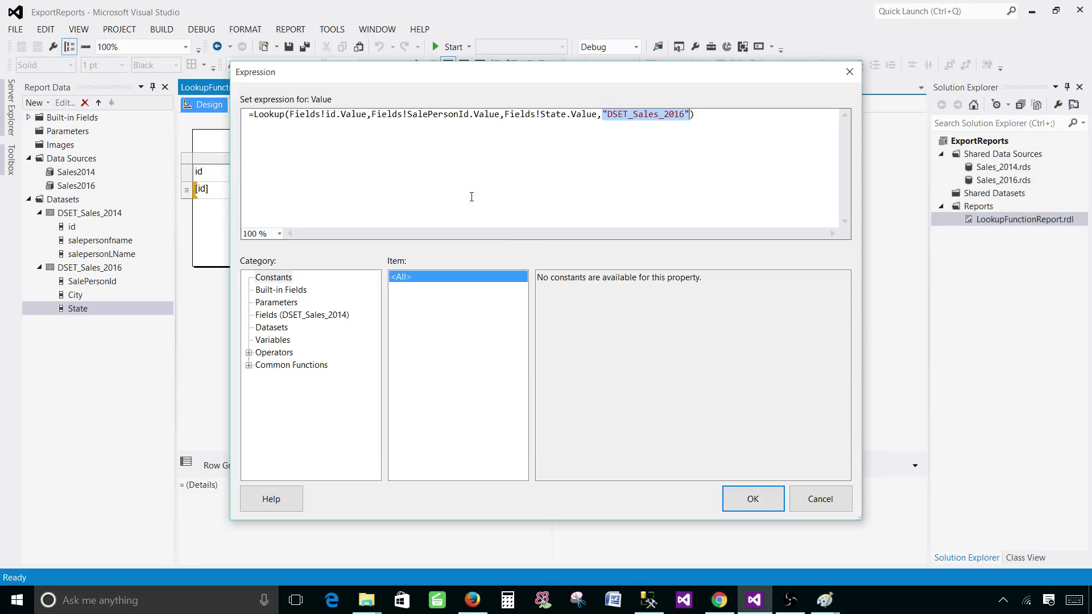
click(620, 114)
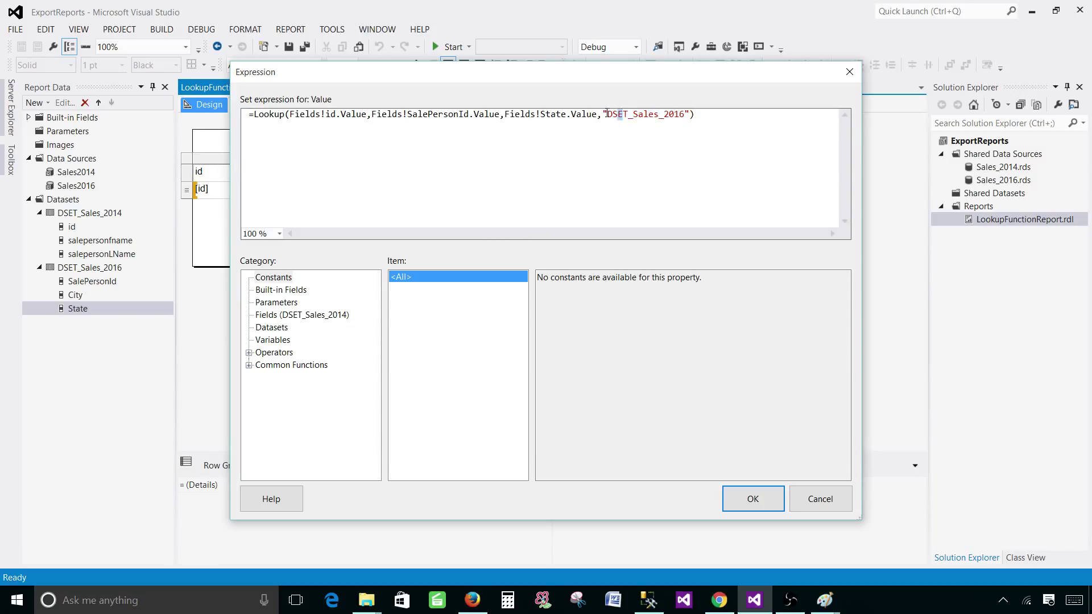
drag(603, 114, 691, 116)
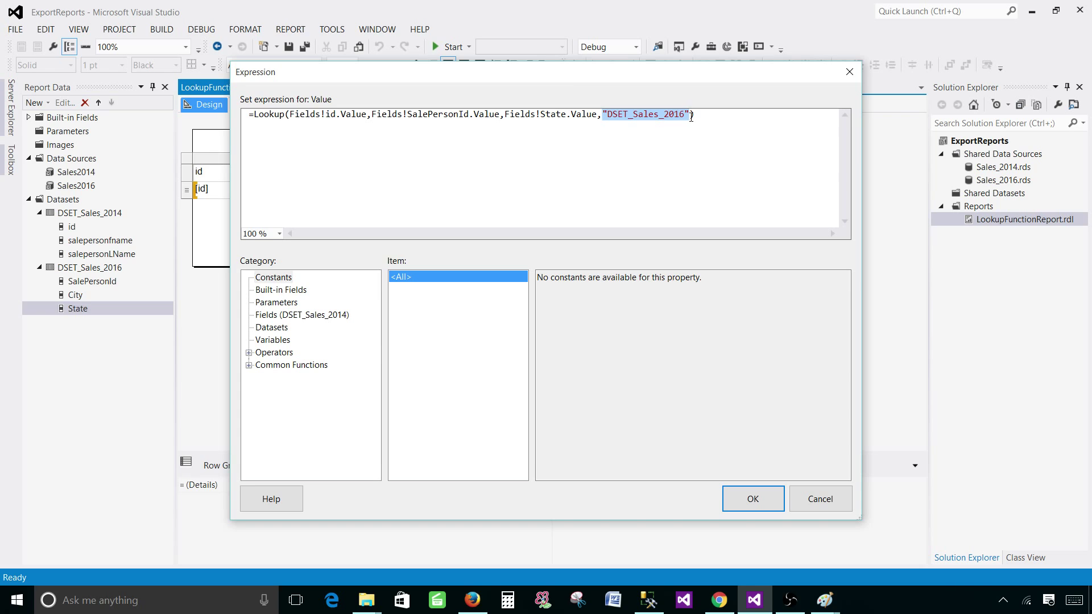
click(668, 133)
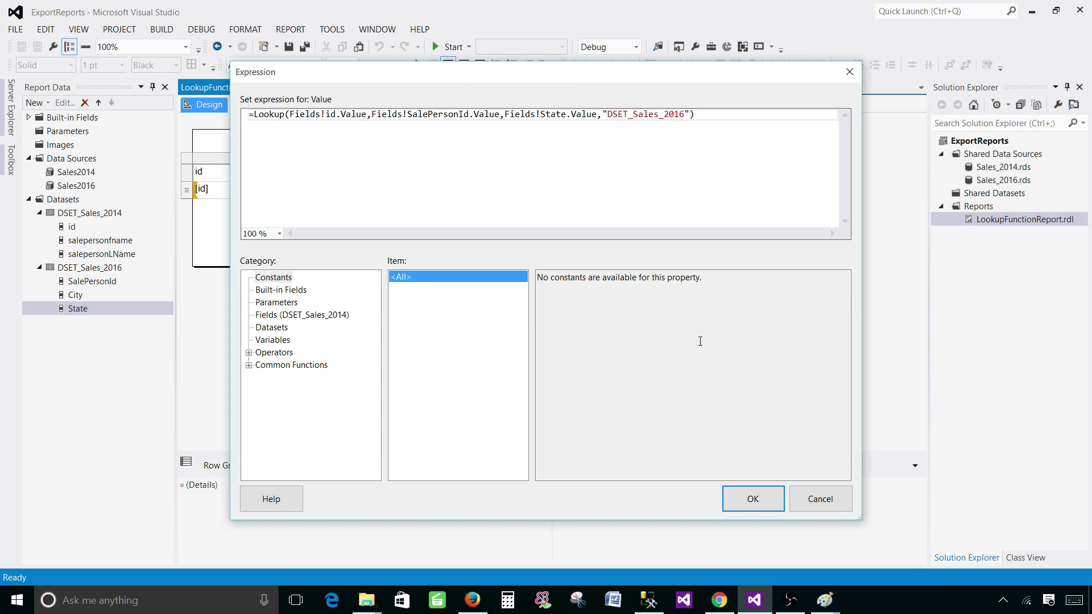
click(751, 498)
click(256, 109)
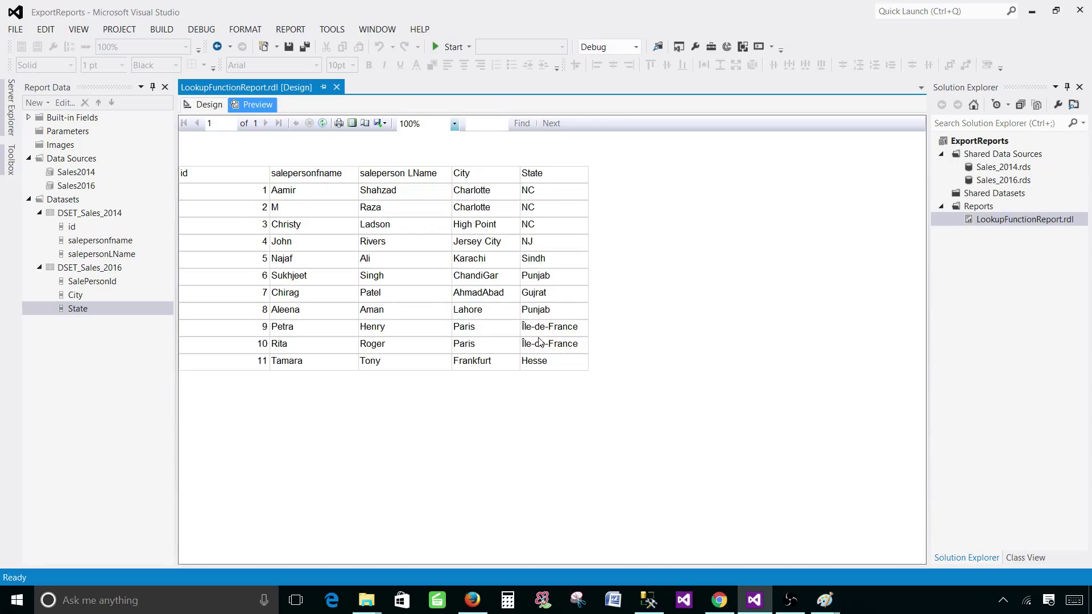
In design view, delete the id column and shift the table further right
click(206, 104)
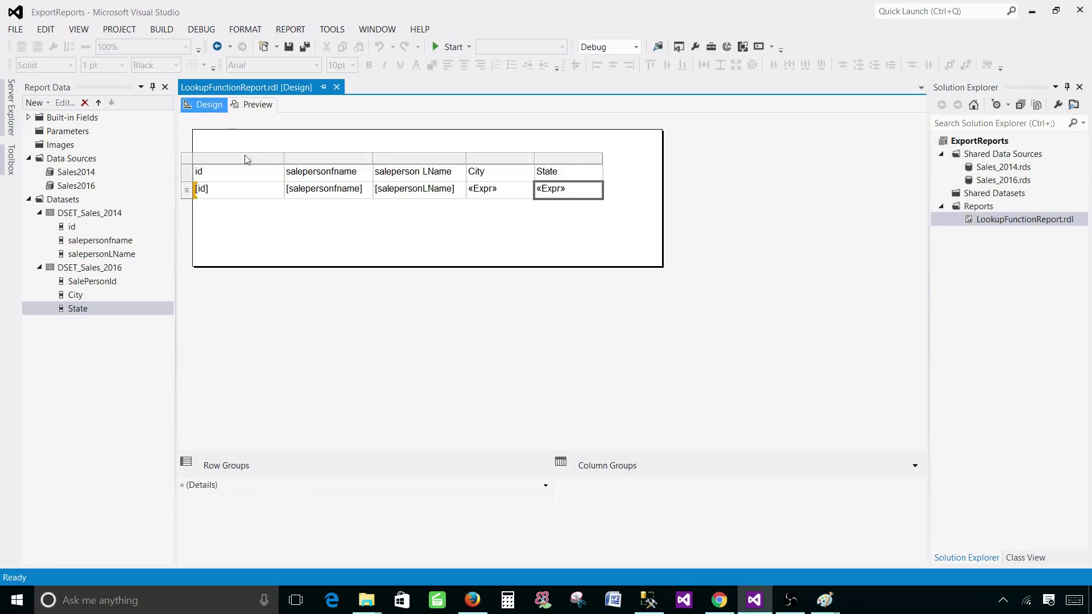
right_click(238, 159)
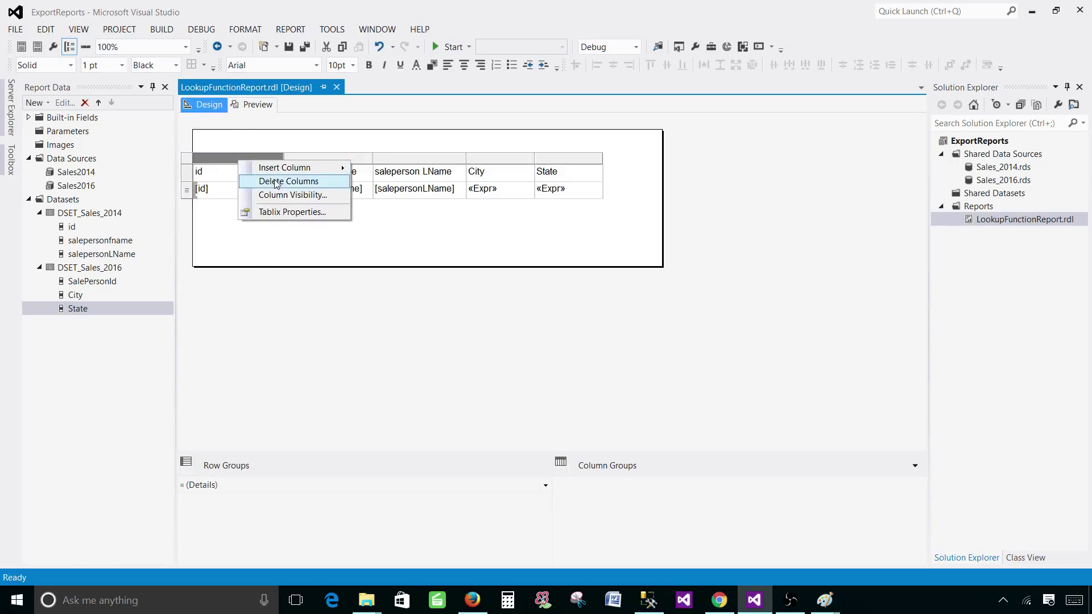
click(275, 182)
click(200, 164)
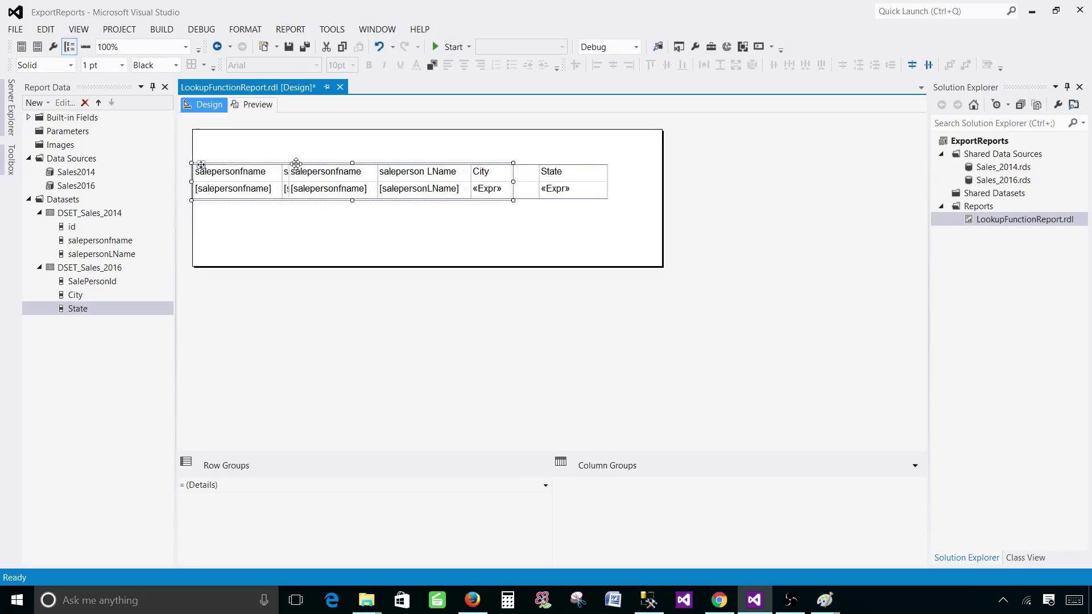
drag(296, 164, 297, 165)
Make the header row bold with an orange background, then preview the report
click(303, 175)
click(281, 172)
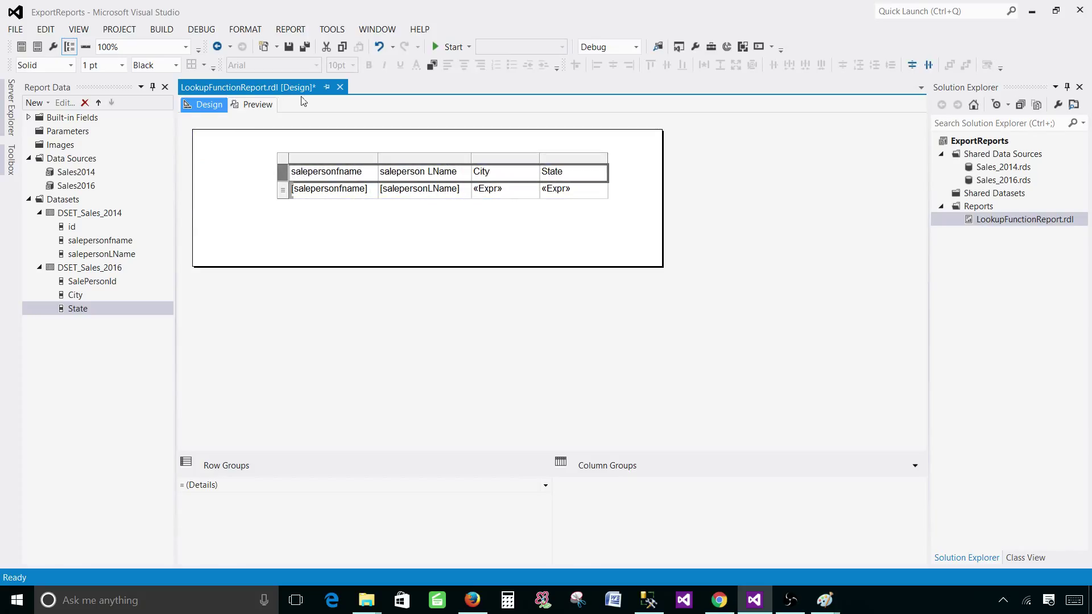
click(370, 66)
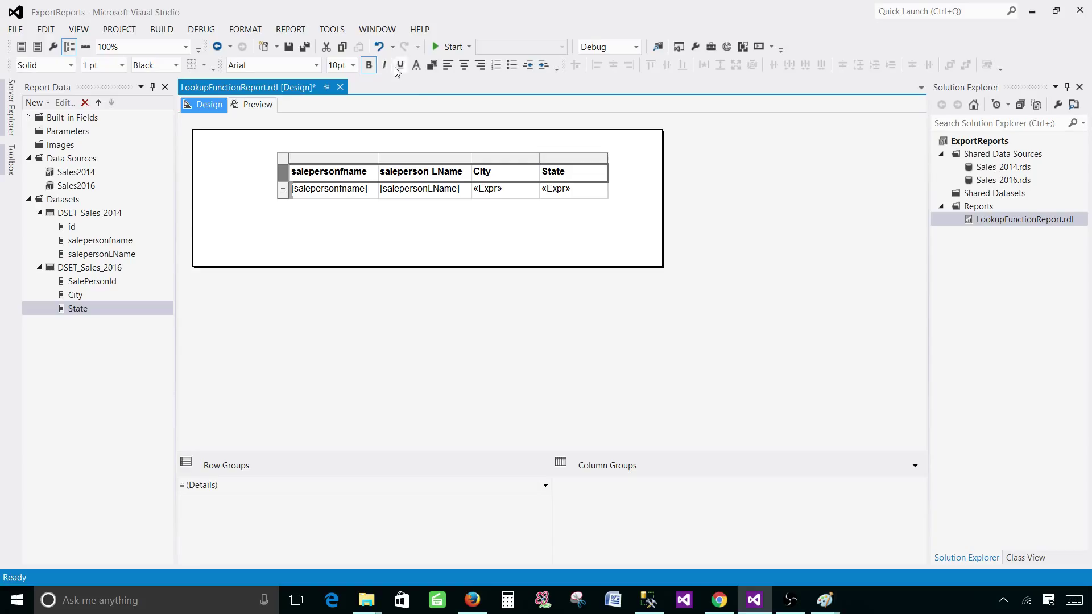
click(433, 66)
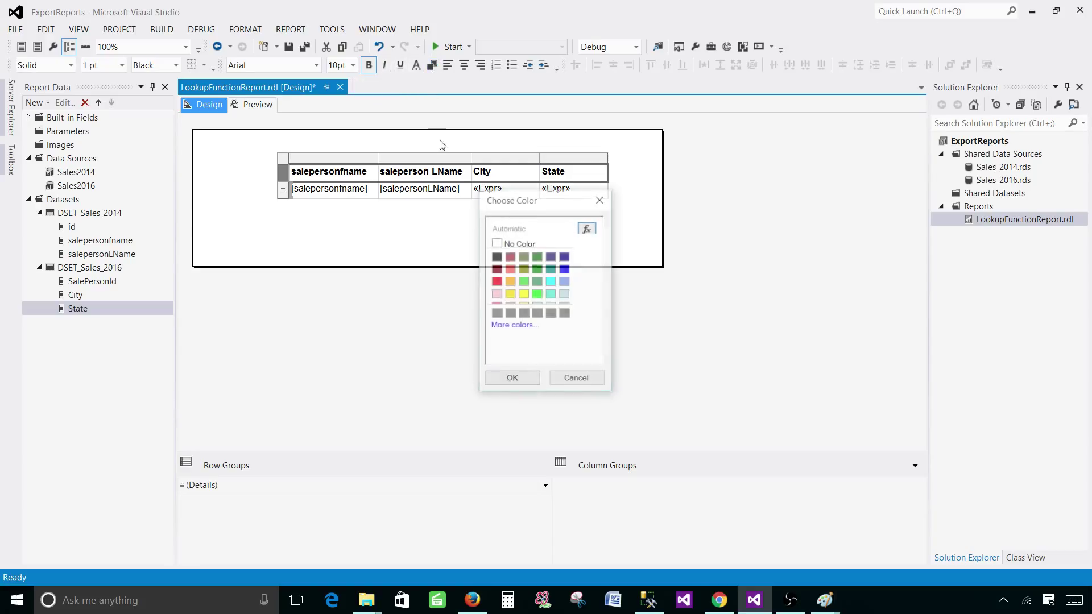
click(510, 281)
click(511, 379)
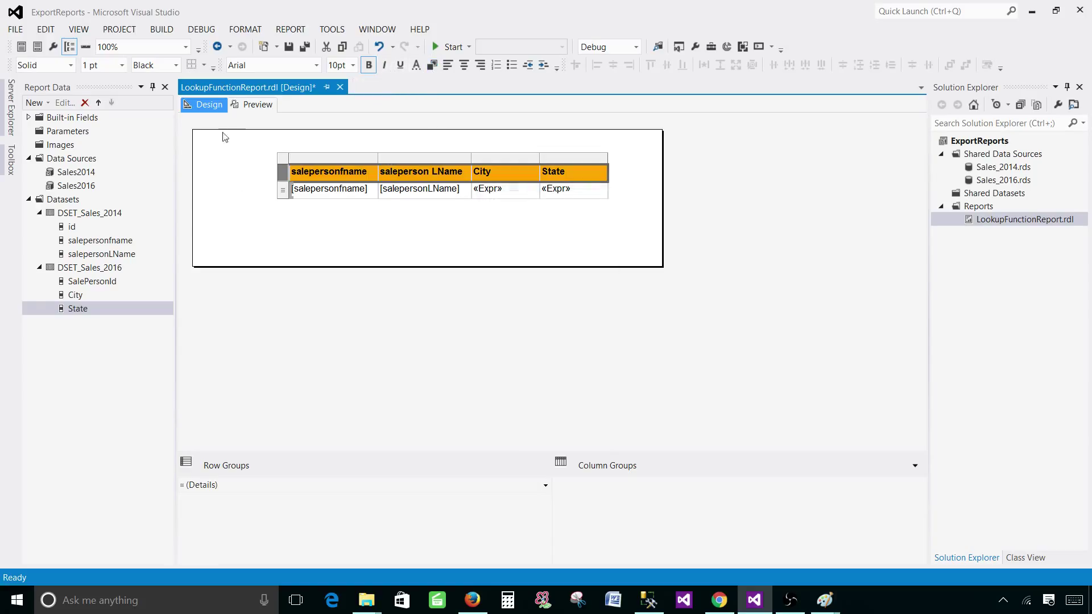
click(248, 108)
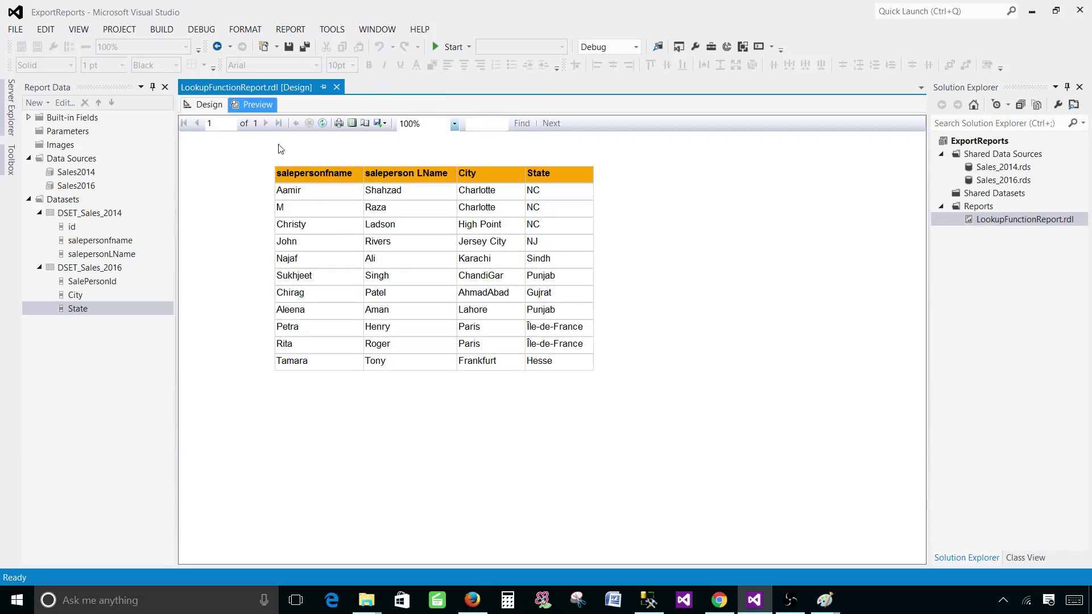